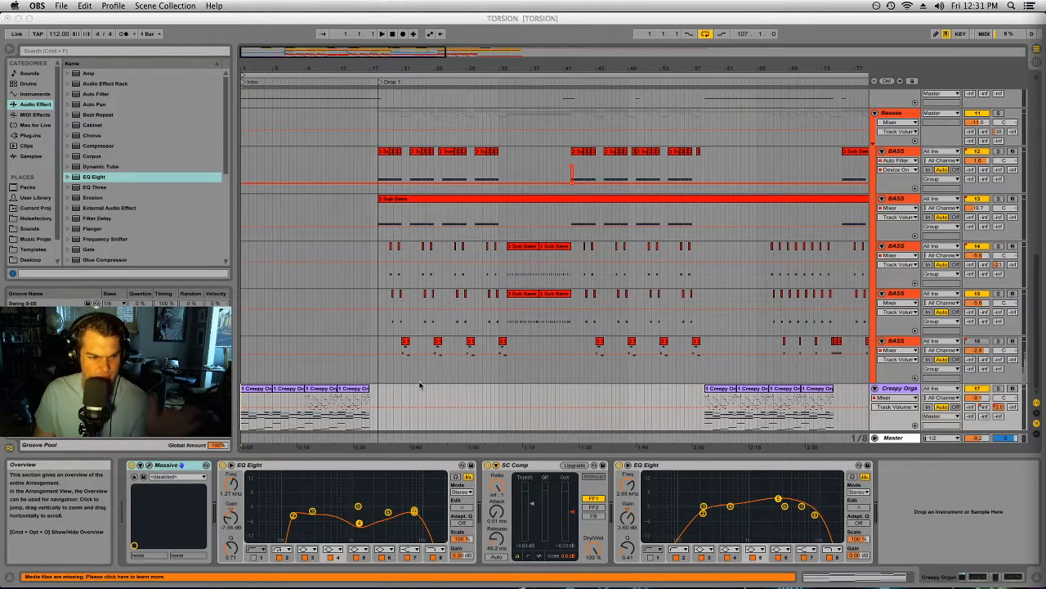
Step: Select the first Creepy Organ clip in the intro and play the arrangement from bar 1
click(240, 390)
click(245, 389)
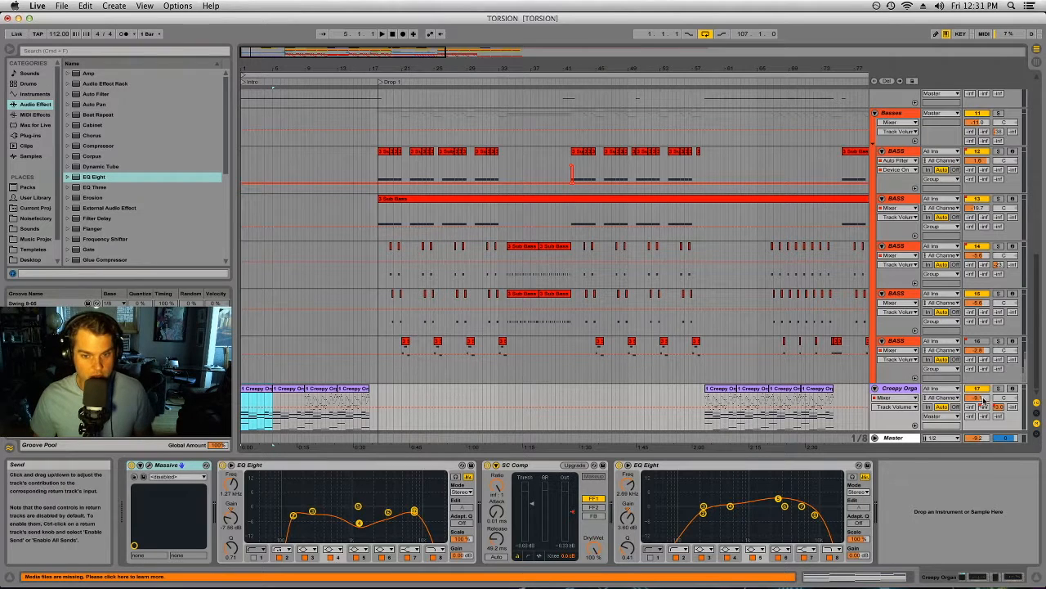
click(262, 390)
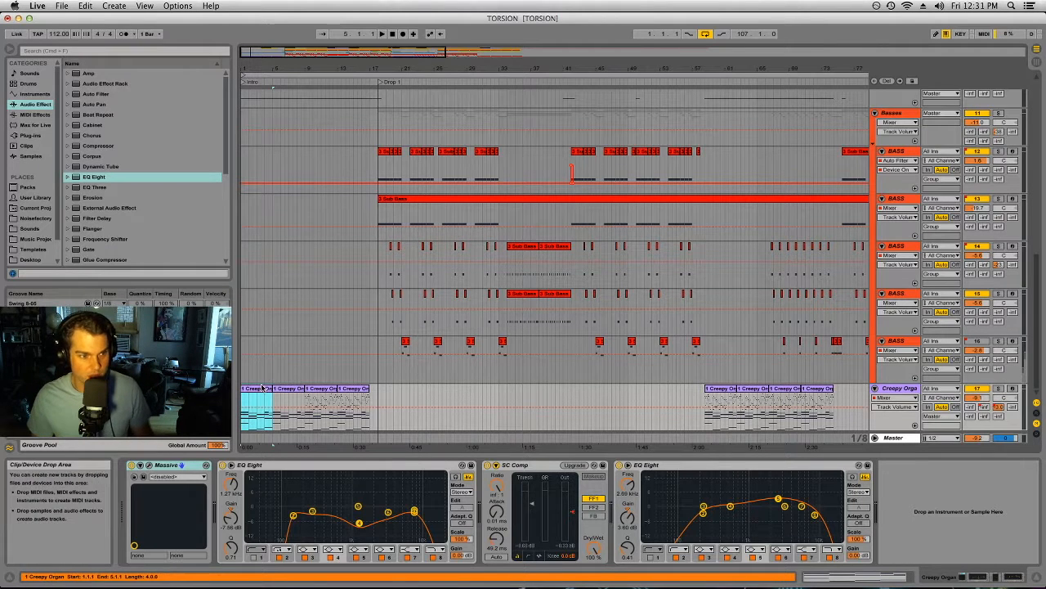
key(space)
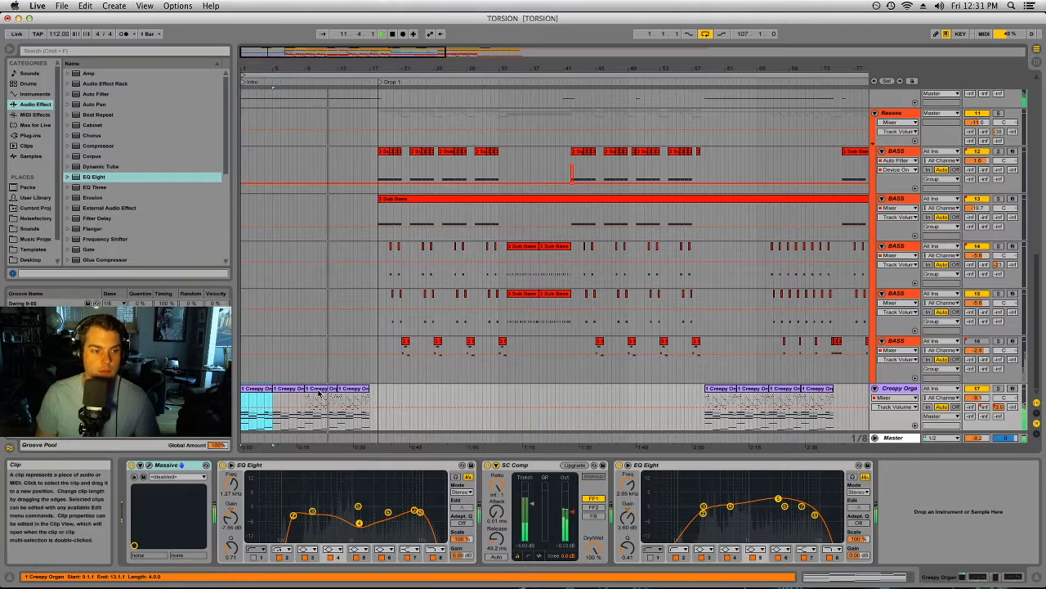
Step: View the third Creepy Organ clip's MIDI notes in an enlarged note editor, and shrink the editor again
double_click(320, 388)
drag(630, 454, 640, 63)
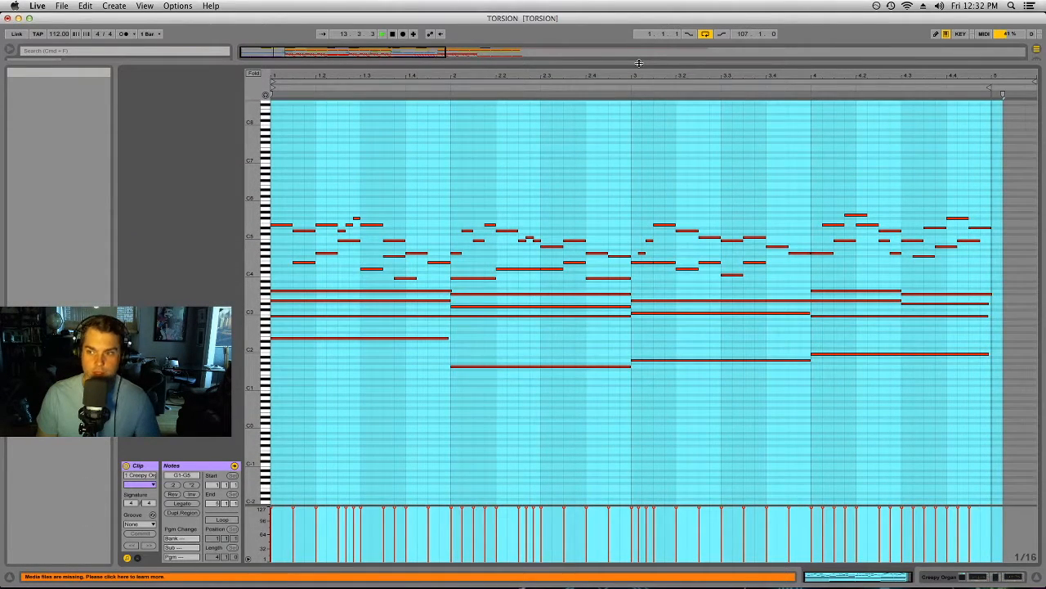
drag(639, 63, 666, 463)
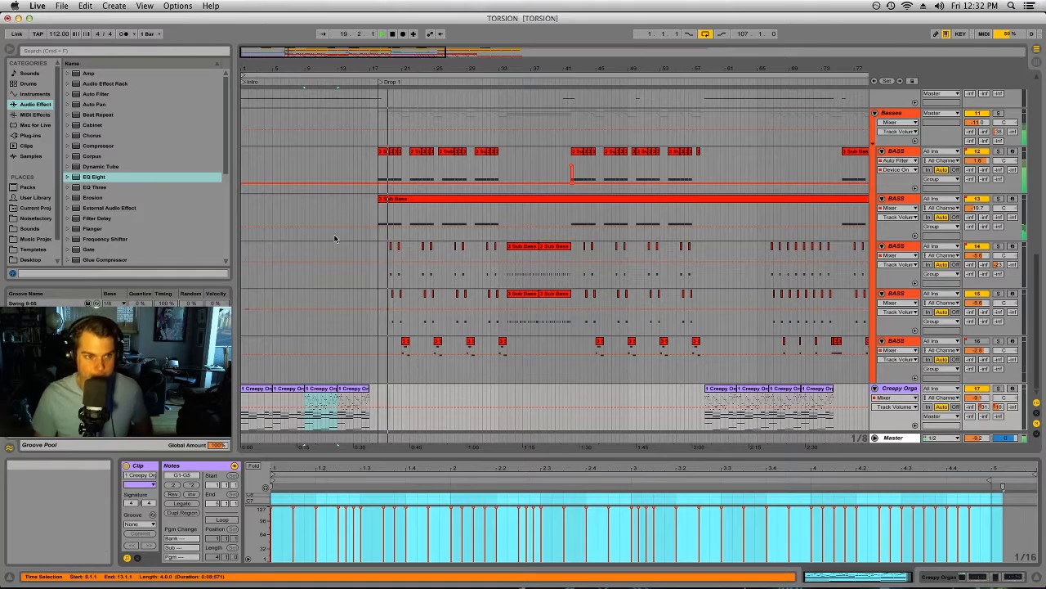
Step: Select the intro clip on the Atmosphere track, solo that track and play it from bar 1
scroll(460, 305, up, 5)
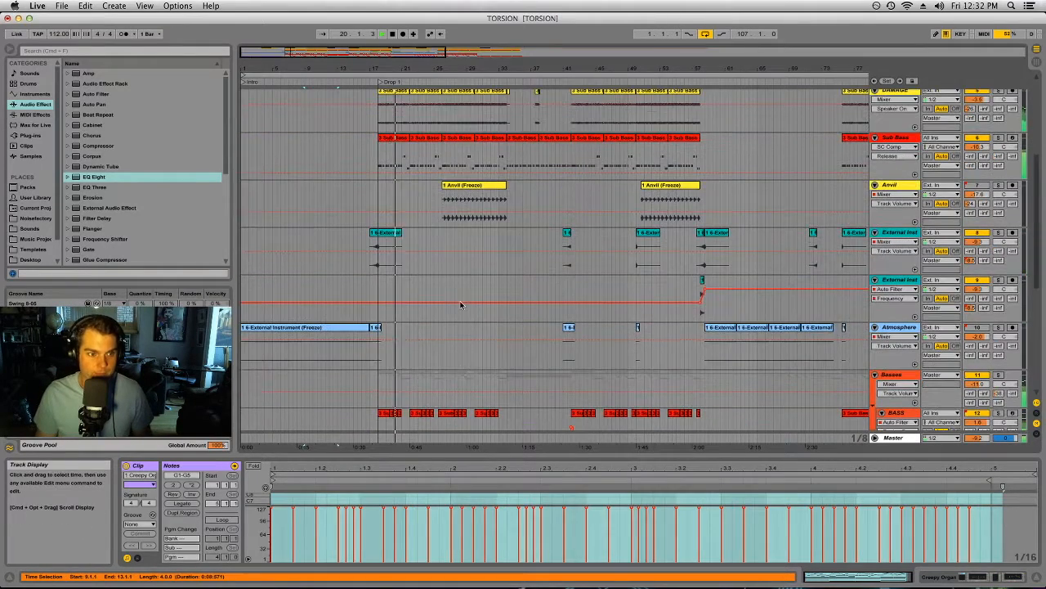
click(286, 328)
scroll(286, 325, down, 5)
scroll(286, 325, up, 1)
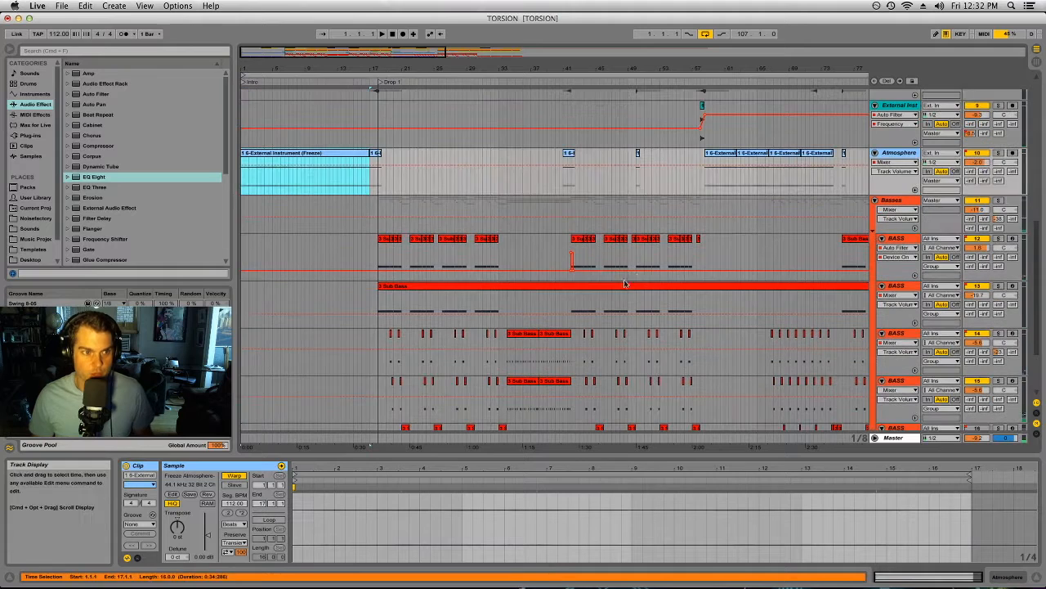
click(999, 154)
key(space)
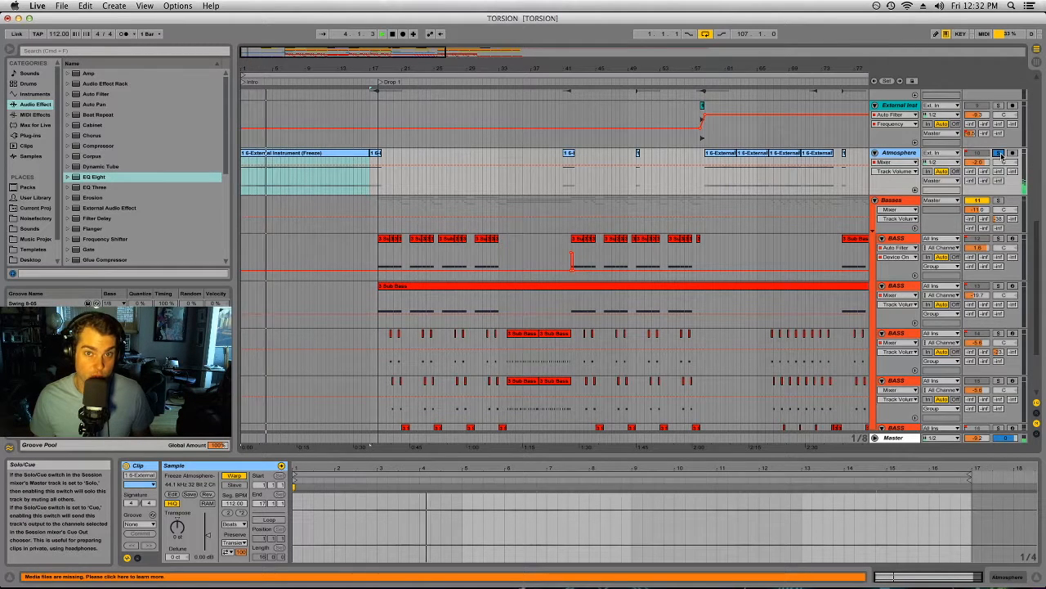
Step: Solo the Creepy Organ track and audition it without its C-Huge Verb send before re-enabling the automation
scroll(1001, 384, down, 3)
click(999, 389)
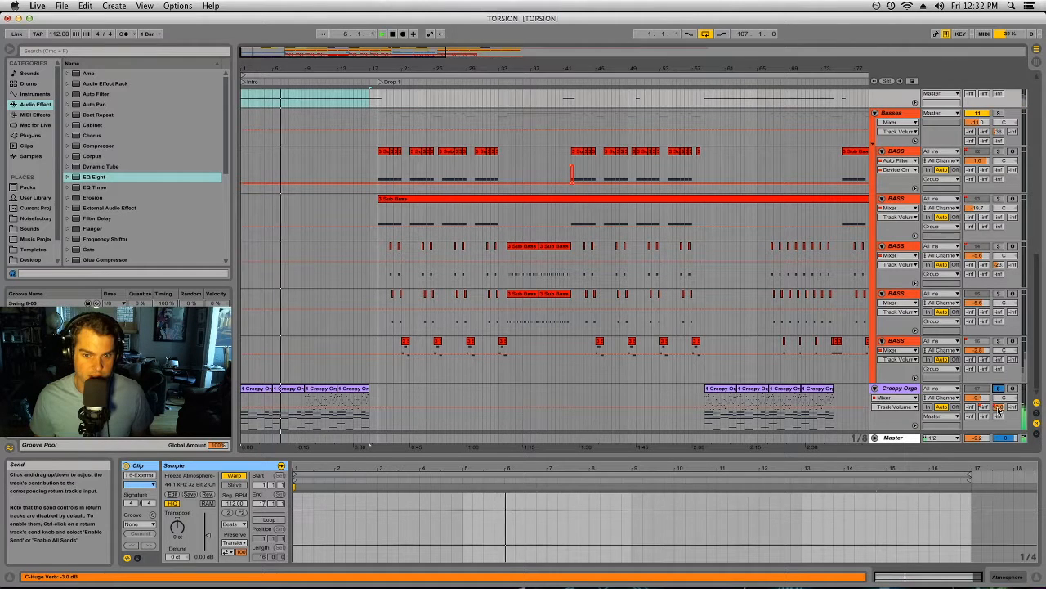
click(998, 409)
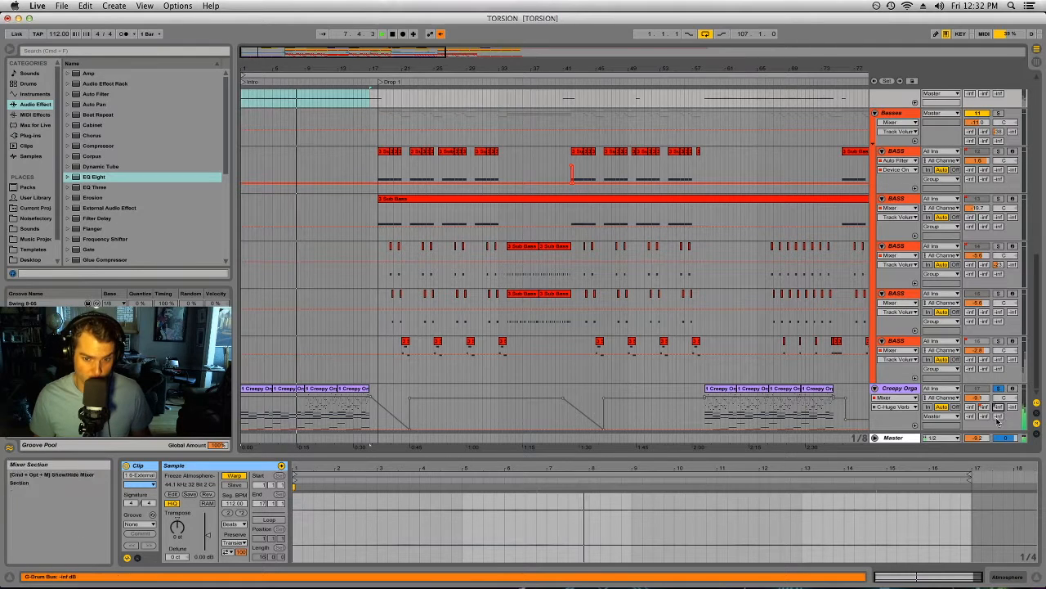
click(440, 33)
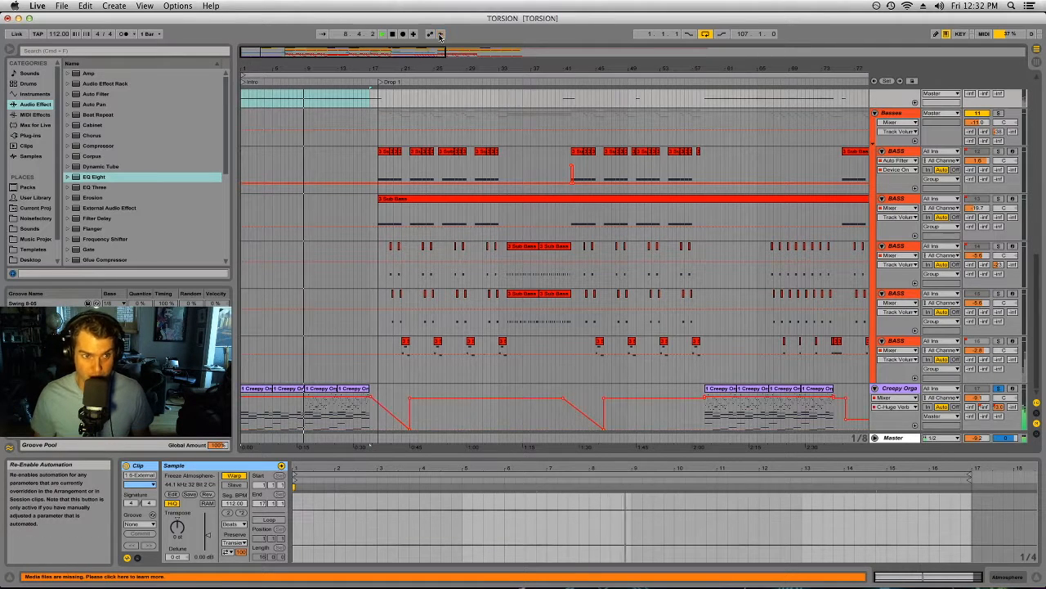
Step: Stop playback, select the first intro clip on the Kick track and open that track's Kick 2 plug-in window
click(715, 370)
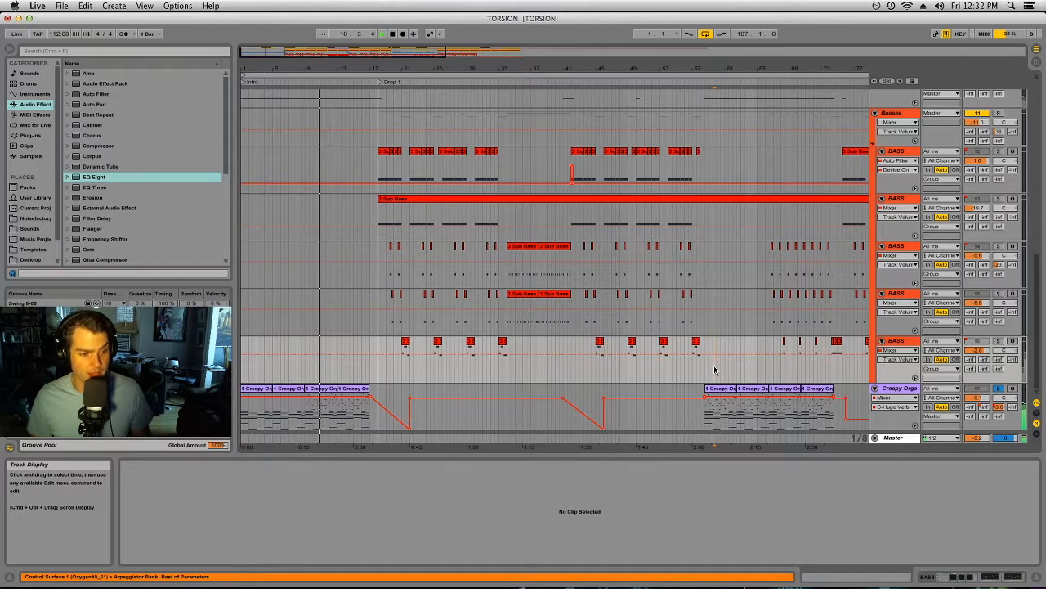
drag(252, 69, 252, 78)
drag(409, 69, 434, 80)
key(space)
scroll(434, 232, up, 15)
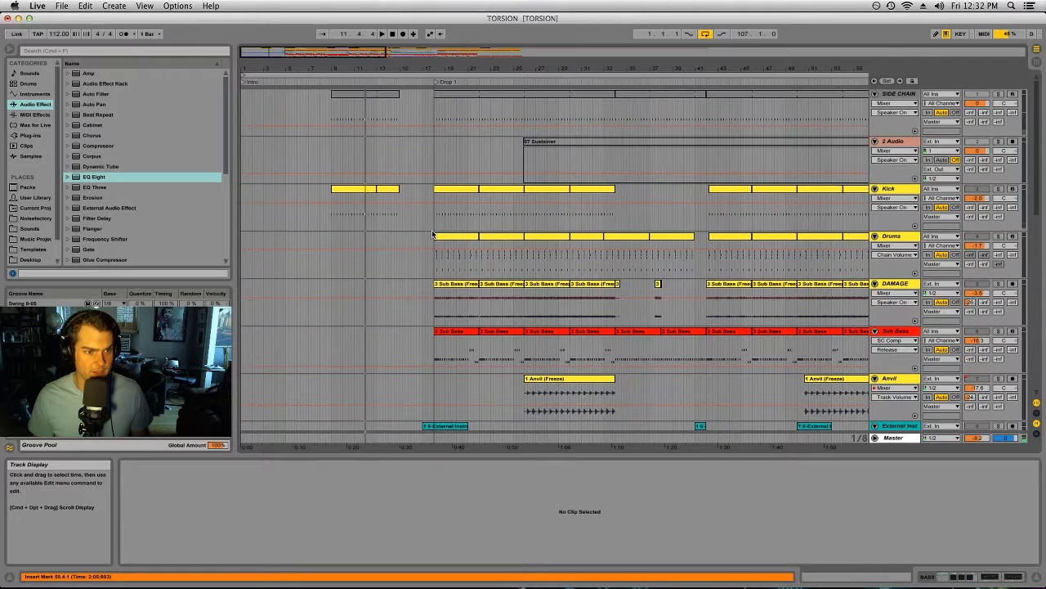
click(367, 188)
double_click(913, 190)
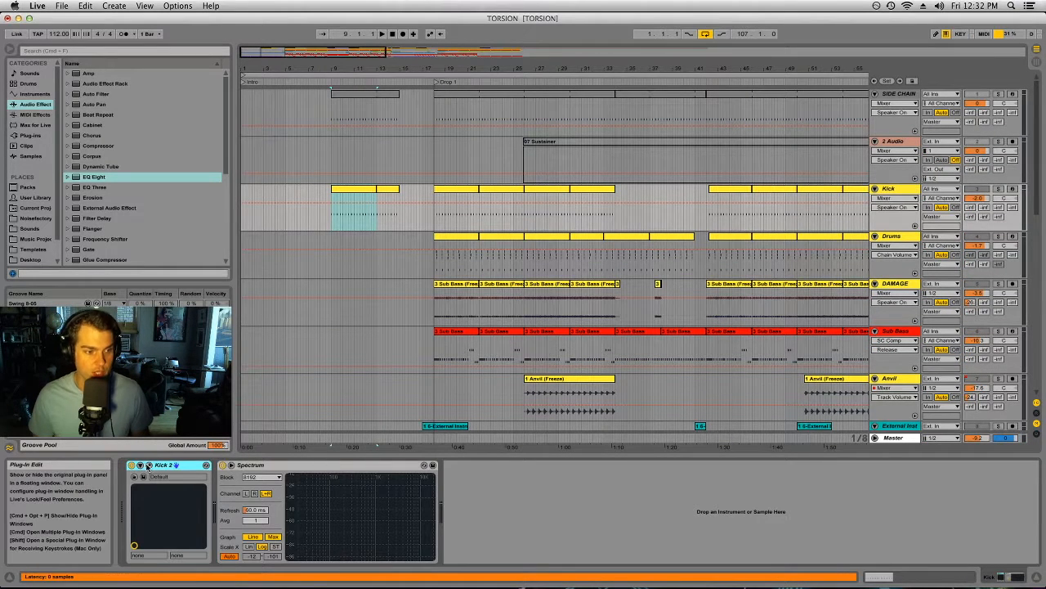
click(150, 463)
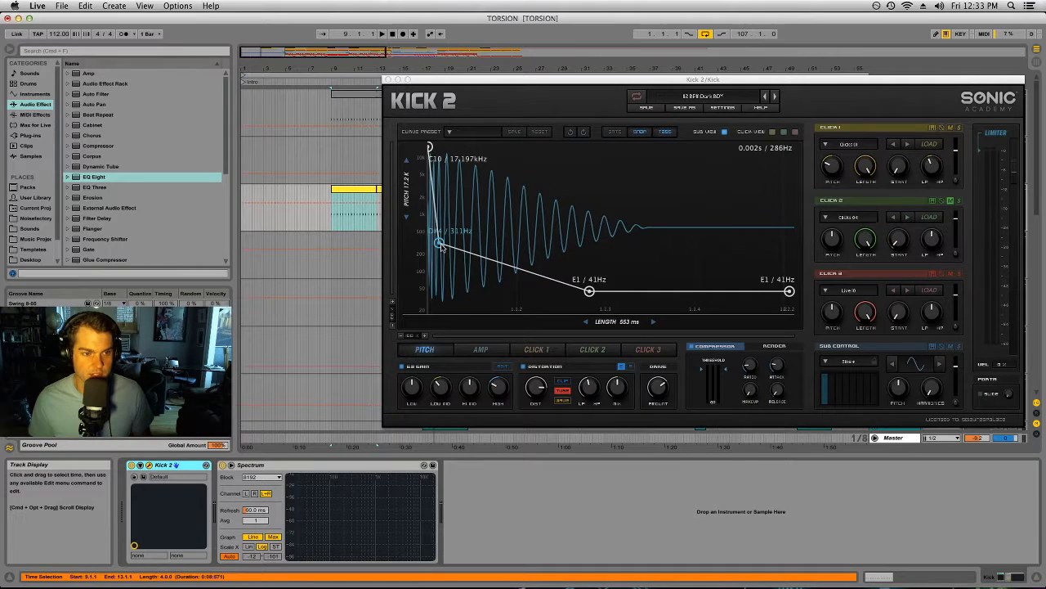
Step: Play the Kick track soloed, examine Kick 2's pitch envelope and EQ curve, and close the plug-in window
drag(474, 82, 412, 282)
drag(871, 278, 860, 80)
key(space)
mouse_move(371, 244)
mouse_down()
mouse_move(410, 243)
mouse_move(358, 243)
mouse_move(372, 245)
mouse_up()
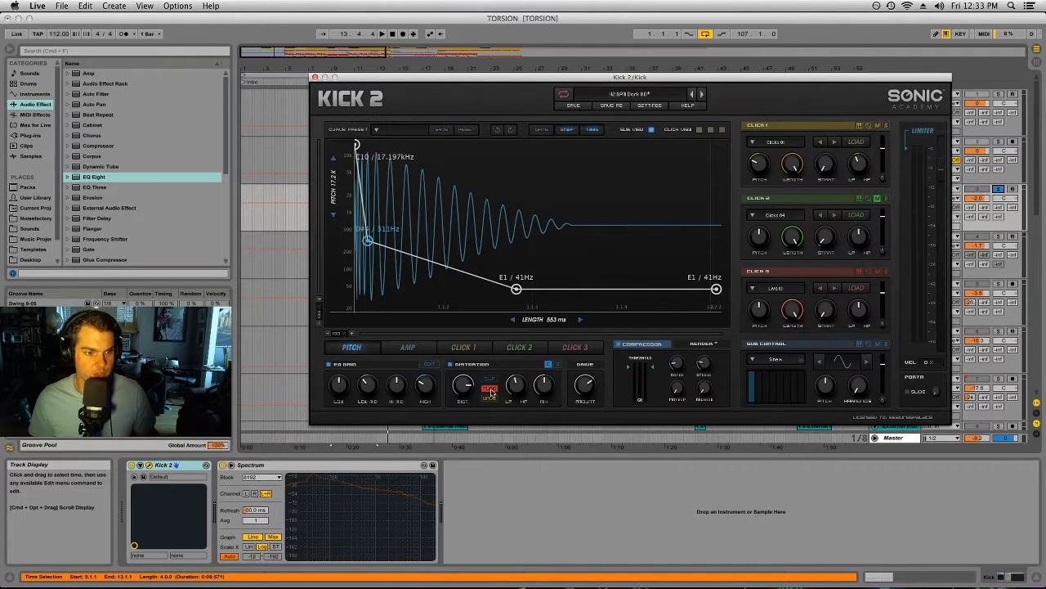
click(426, 365)
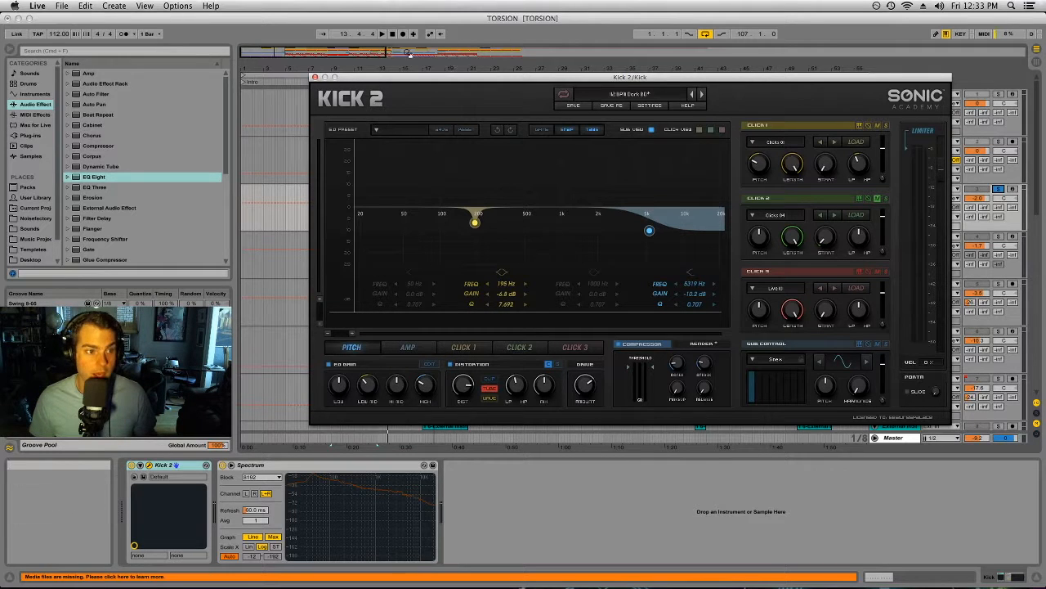
click(315, 78)
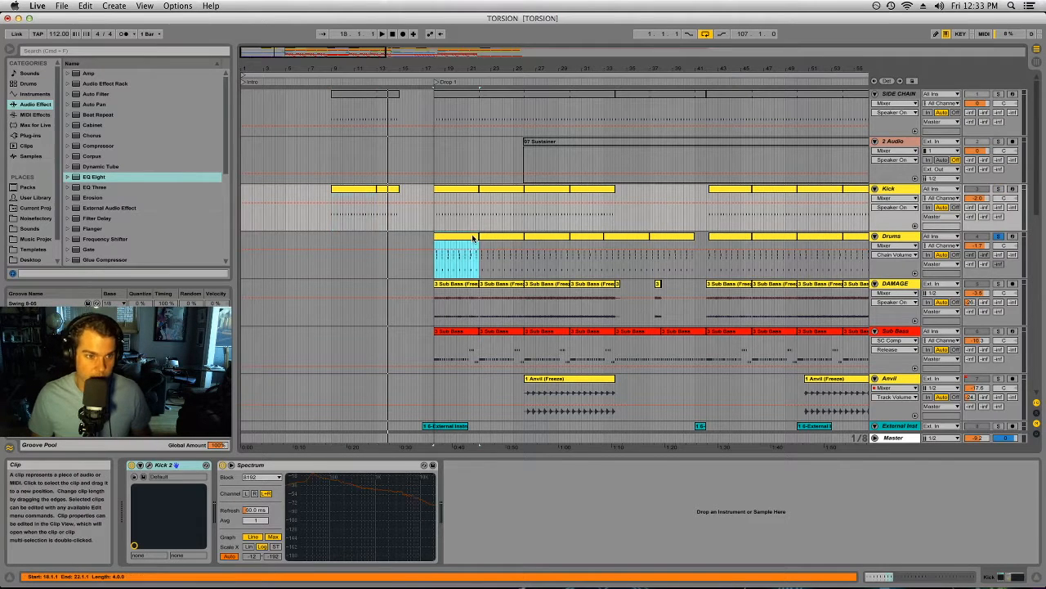
Step: Play the Drums track soloed and unfold its drum rack and Claps chains in the Session View mixer
click(891, 237)
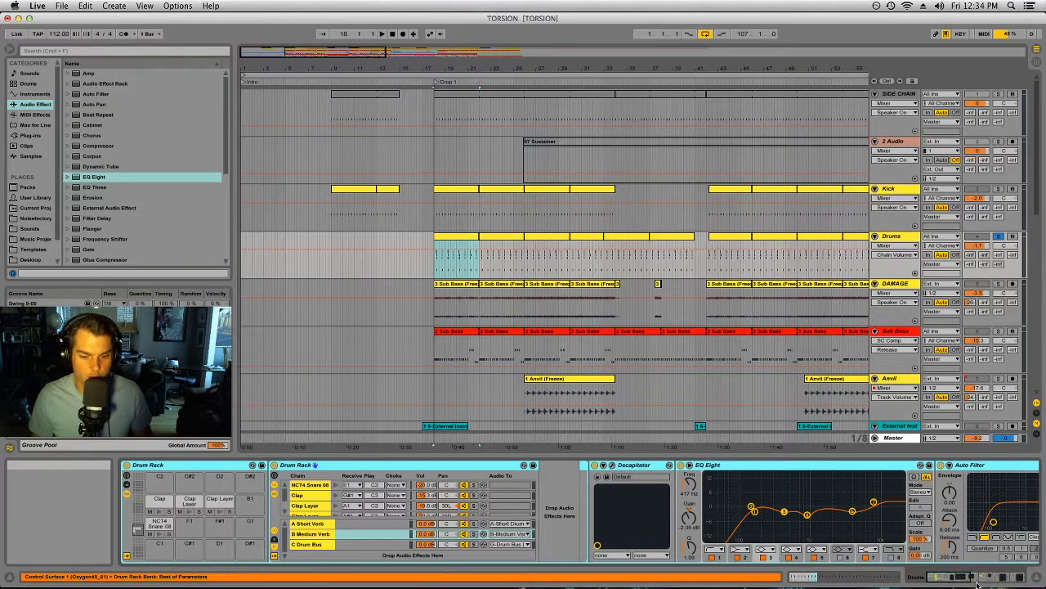
key(space)
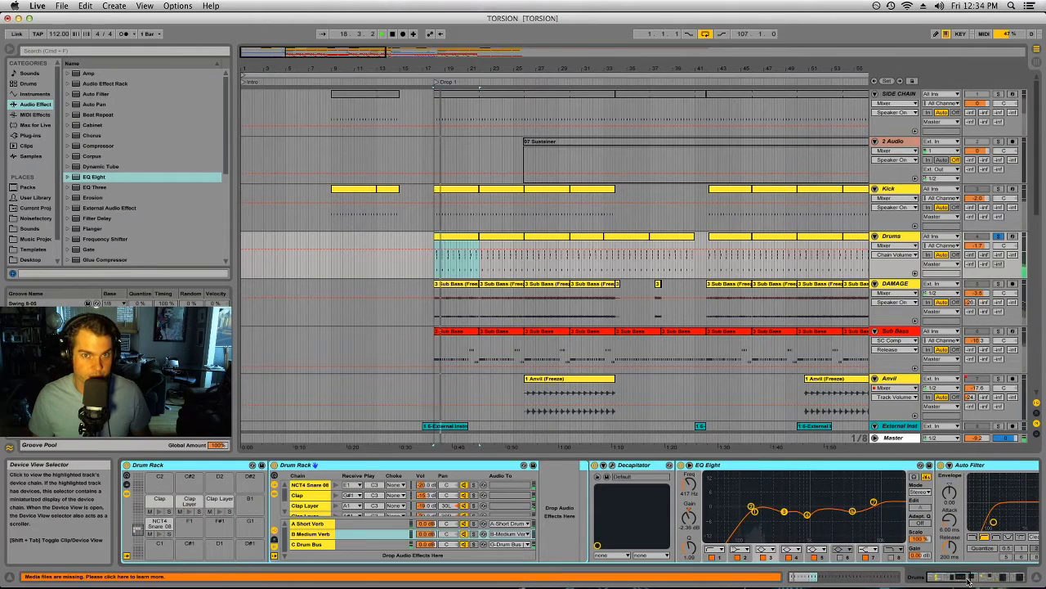
key(Tab)
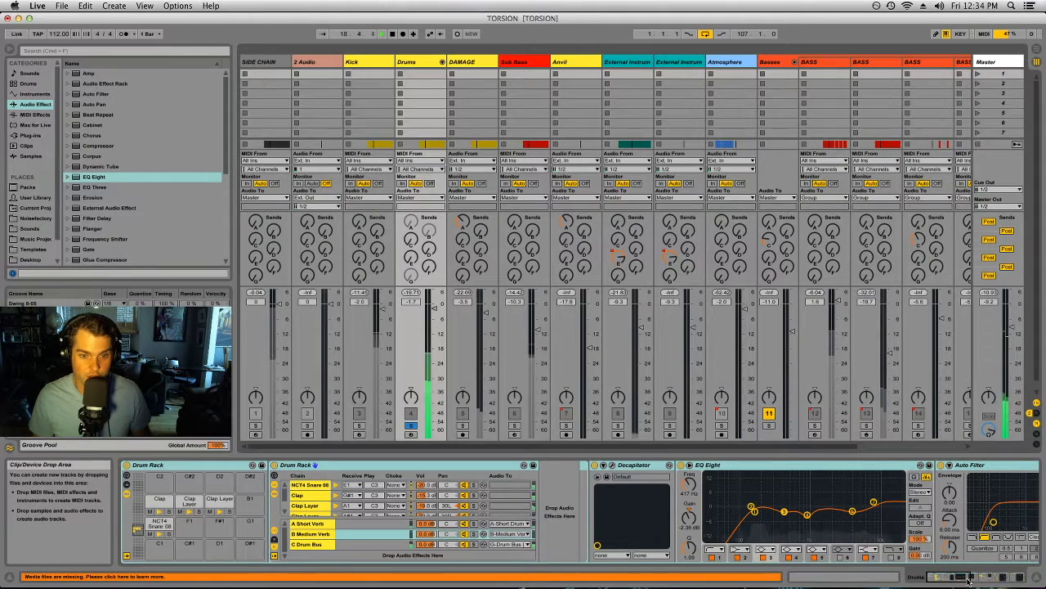
click(443, 62)
click(472, 62)
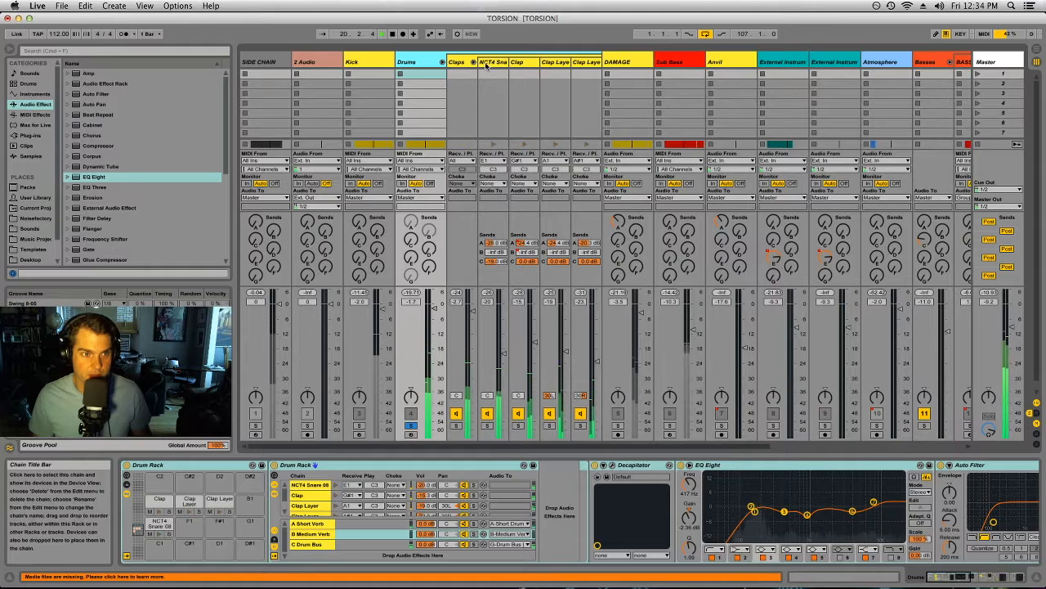
Step: Examine the device chains of the NCT4 Snare and Clap chains, as far as the Clap's Spectrum
click(495, 62)
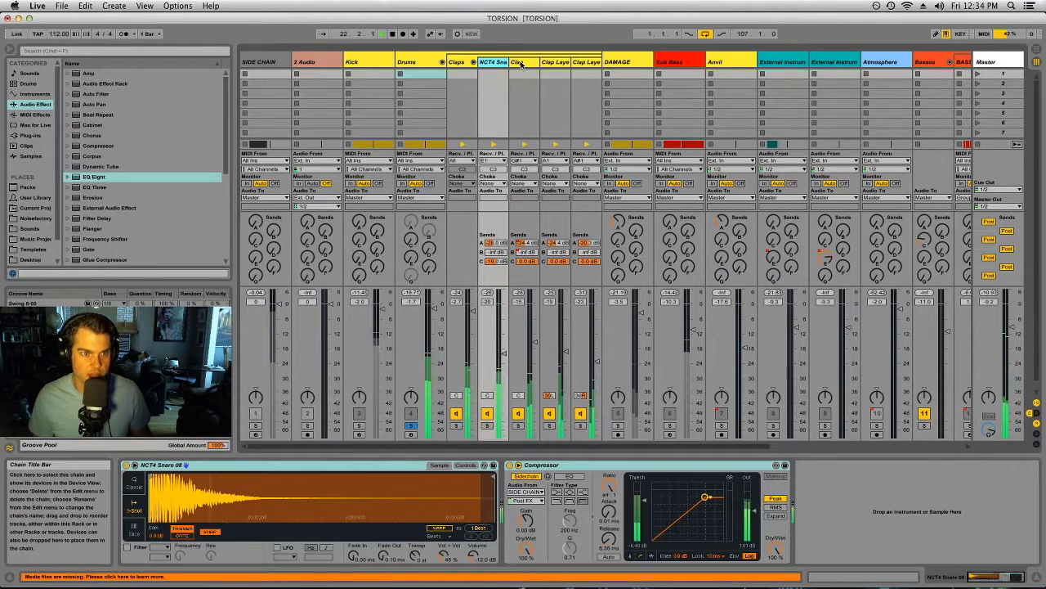
click(519, 63)
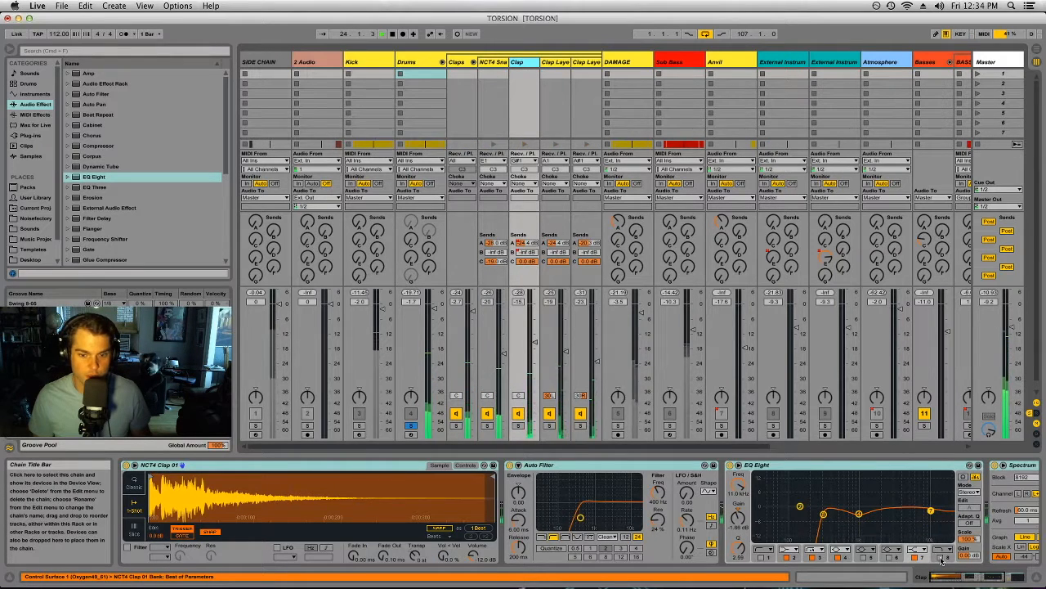
click(1002, 574)
drag(1001, 575, 971, 578)
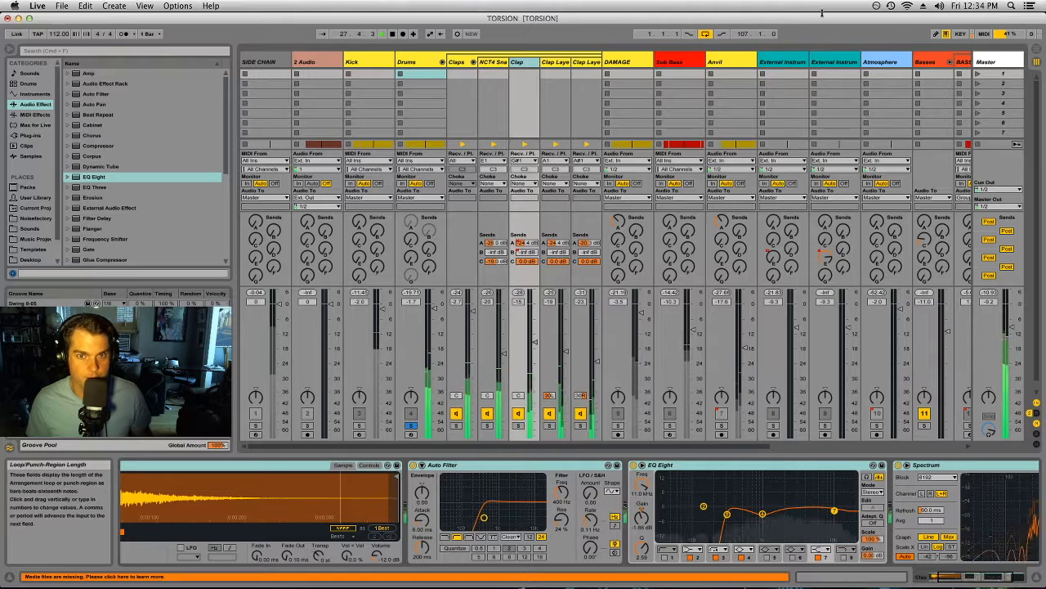
Step: Unsolo the Drums track, stop playback and view the devices on the first Clap Layer chain
click(941, 6)
click(940, 7)
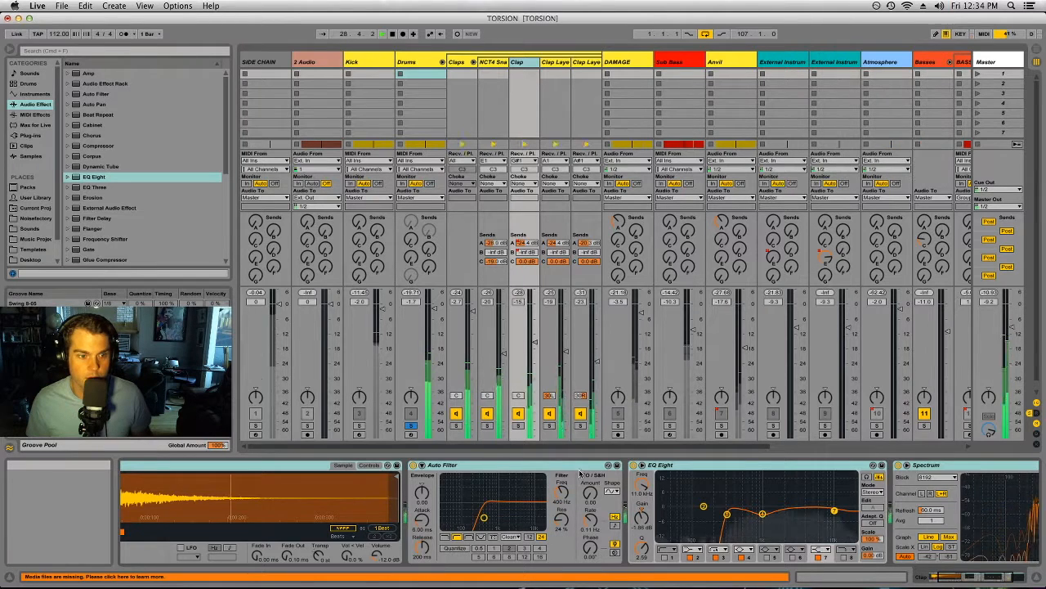
click(410, 428)
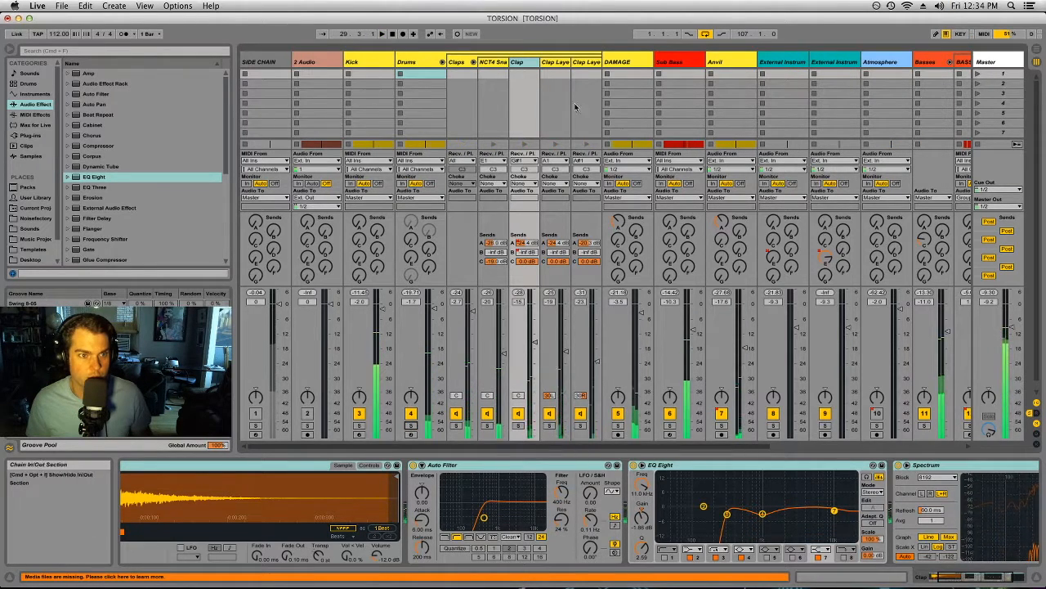
click(559, 63)
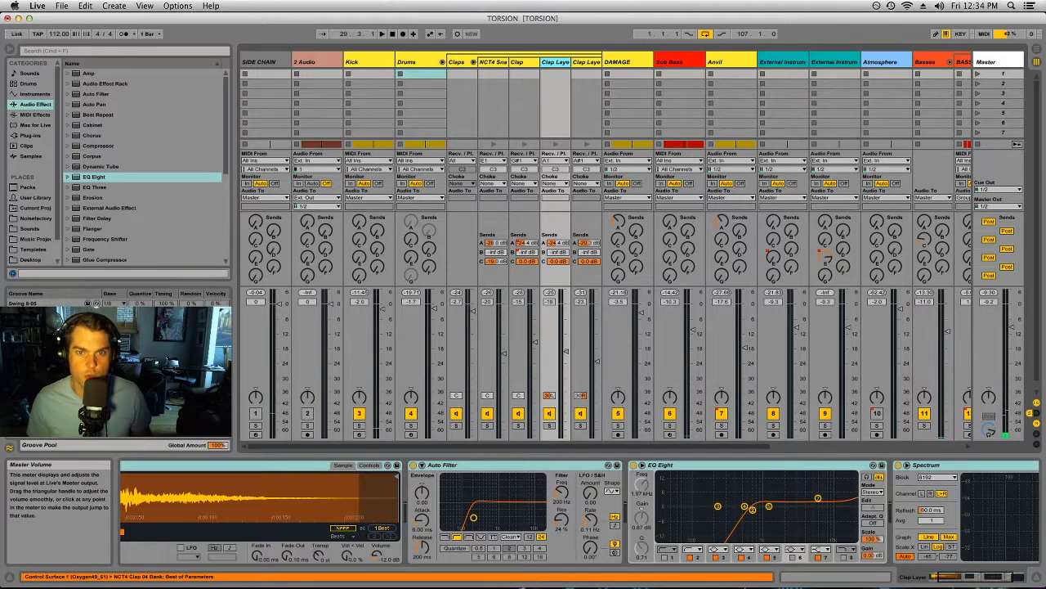
click(1038, 415)
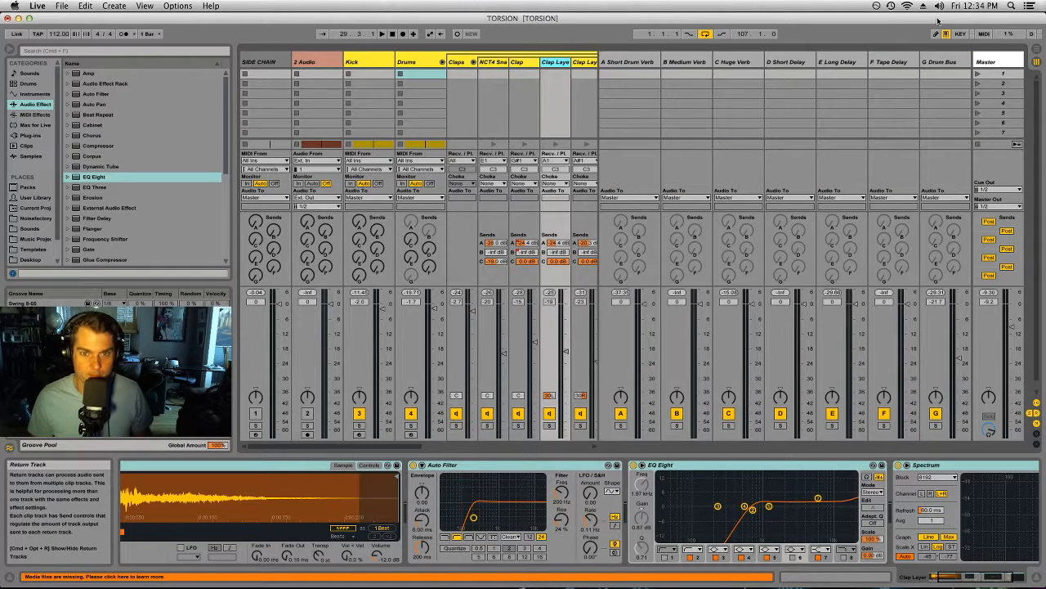
click(958, 62)
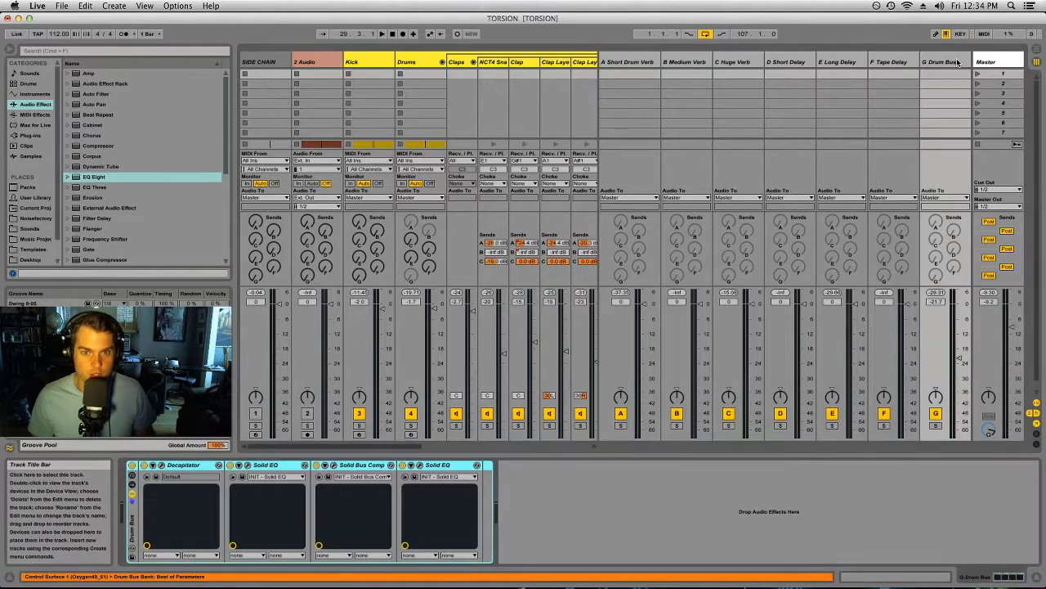
click(181, 466)
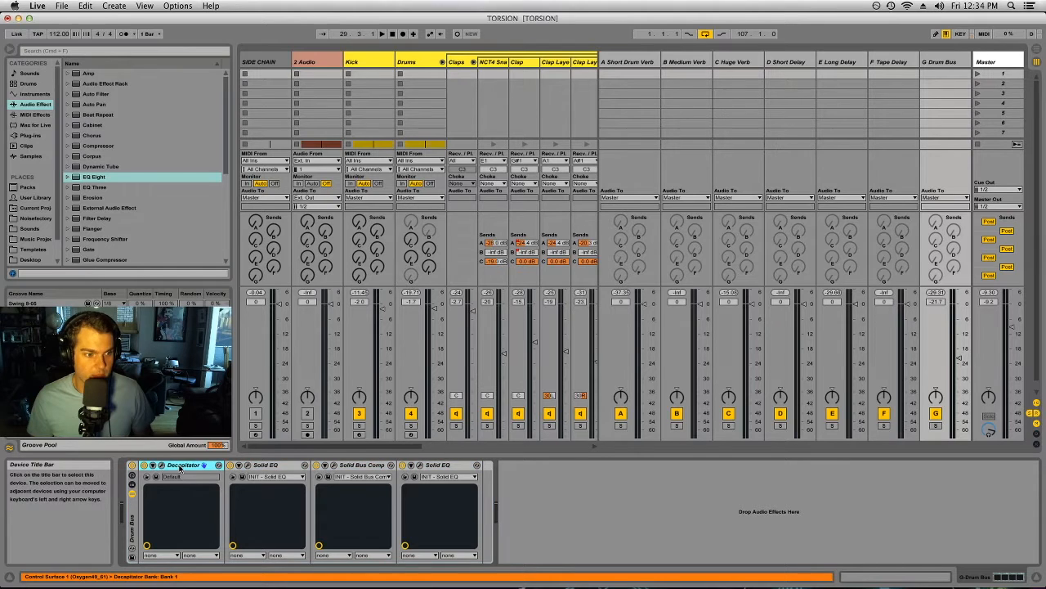
click(276, 465)
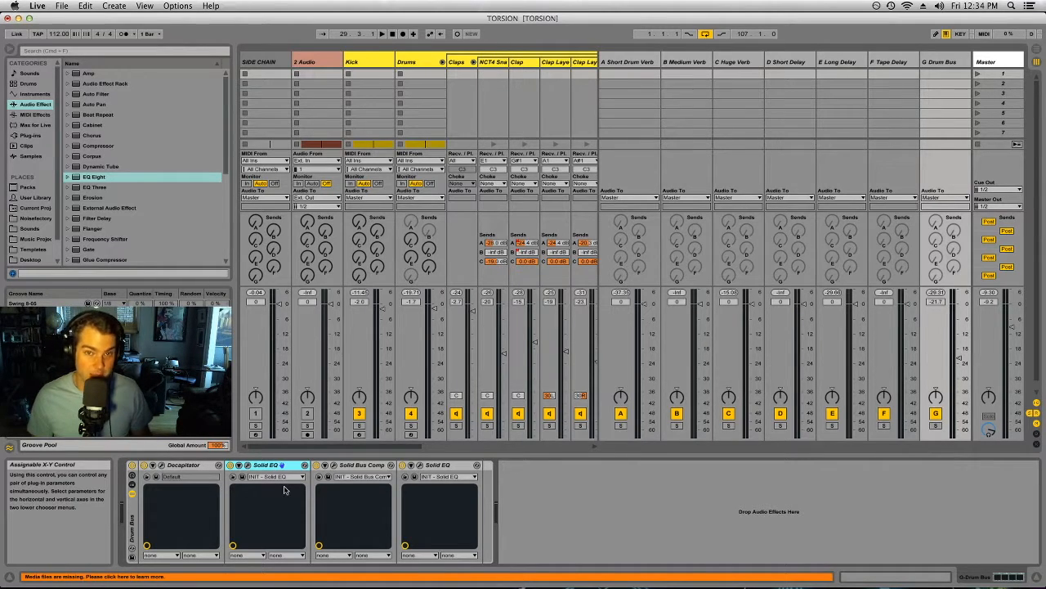
click(361, 465)
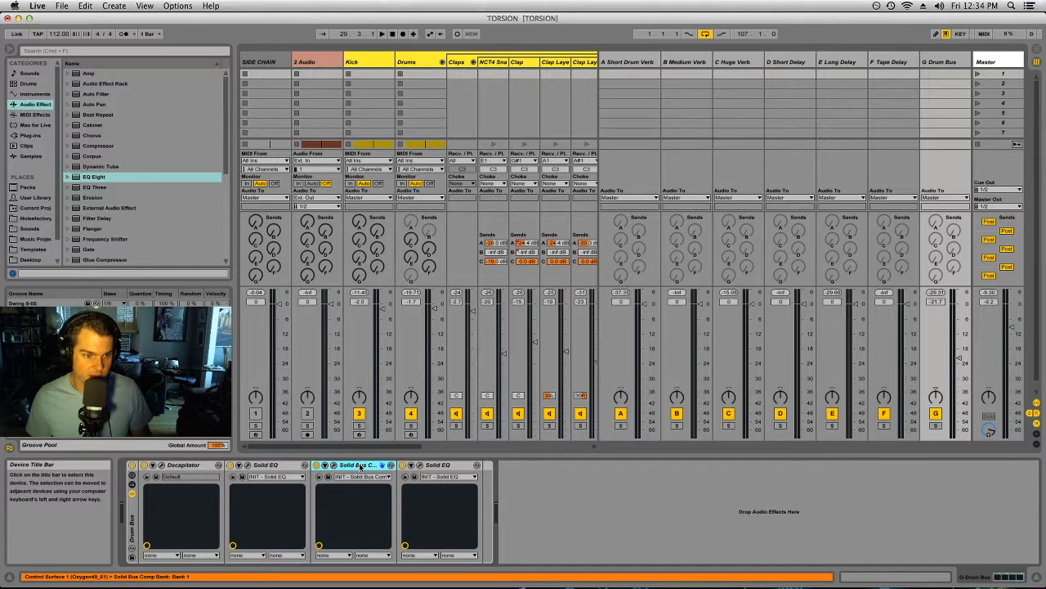
click(434, 465)
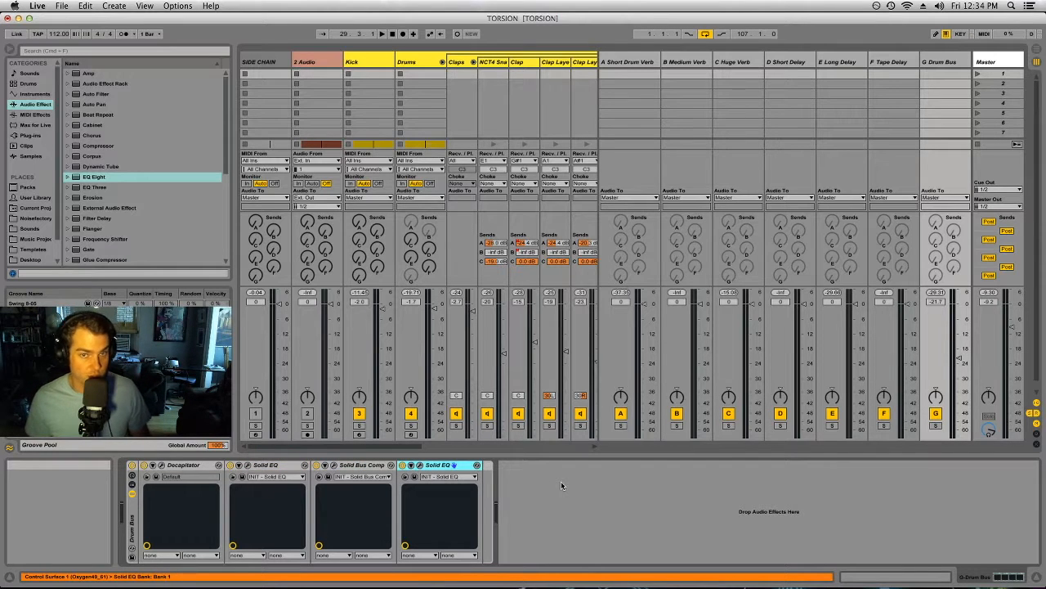
key(Left)
key(Left)
click(436, 465)
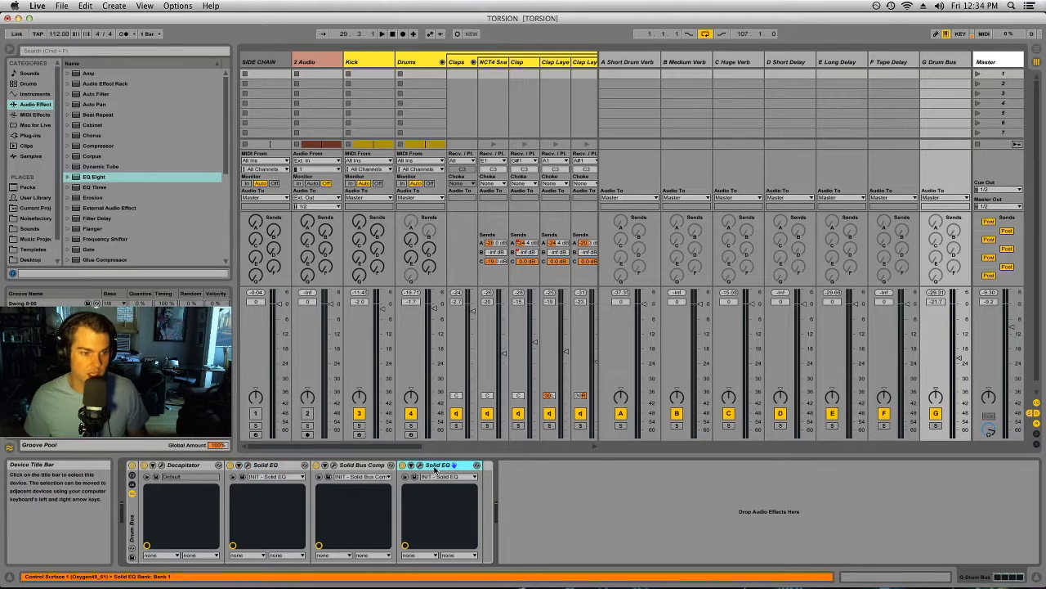
Step: Compare the two Solid EQs and the Solid Bus Comp in the G Drum Bus return's device chain
click(264, 466)
click(436, 466)
click(355, 466)
click(433, 466)
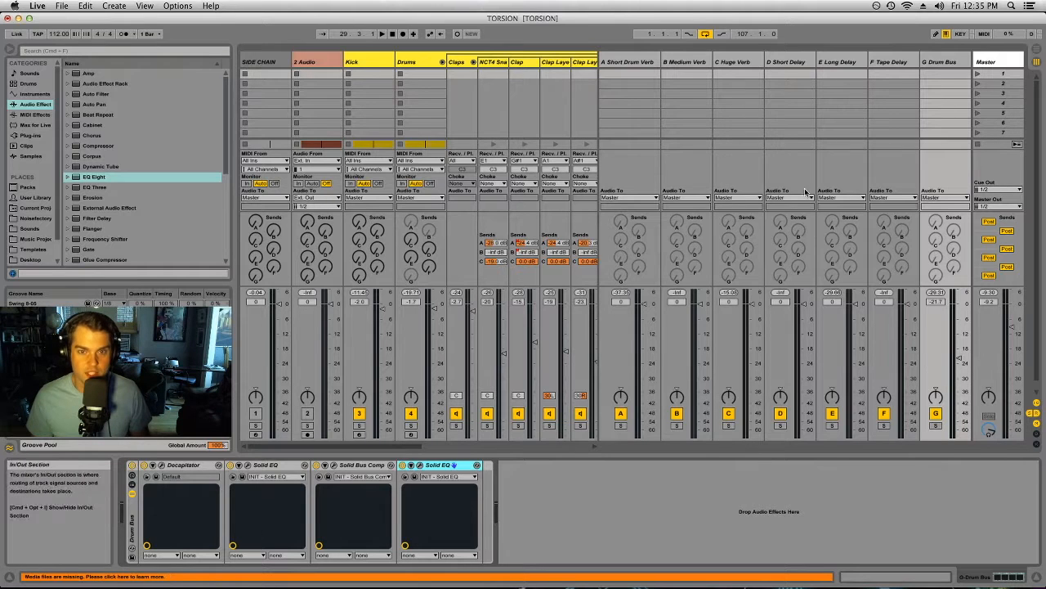
Step: Look through the device chains of returns A Short Drum Verb to F Tape Delay, and hide the return tracks
click(894, 62)
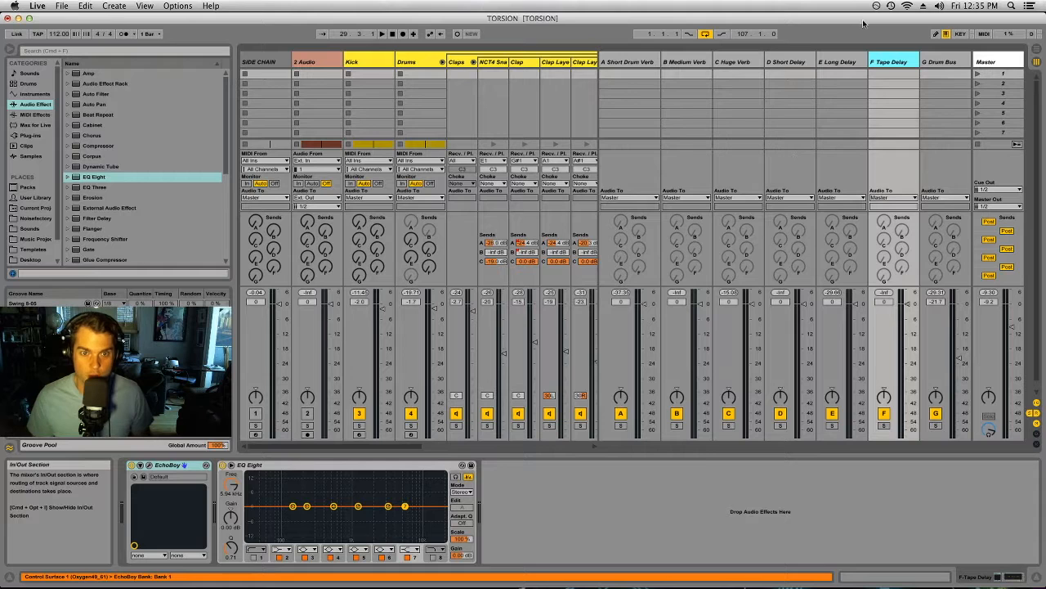
click(621, 62)
click(672, 63)
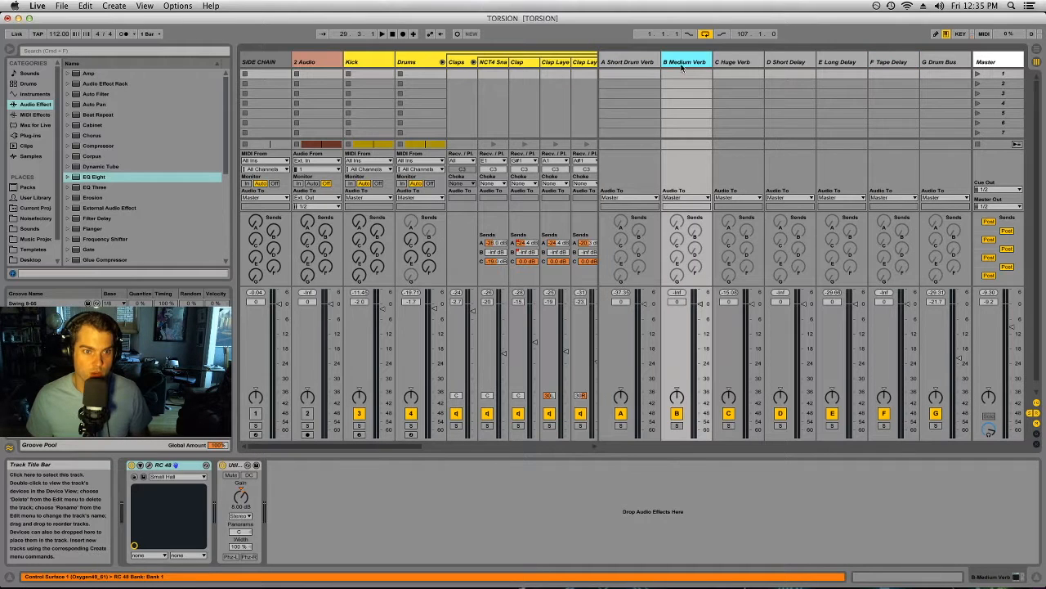
click(732, 63)
click(781, 63)
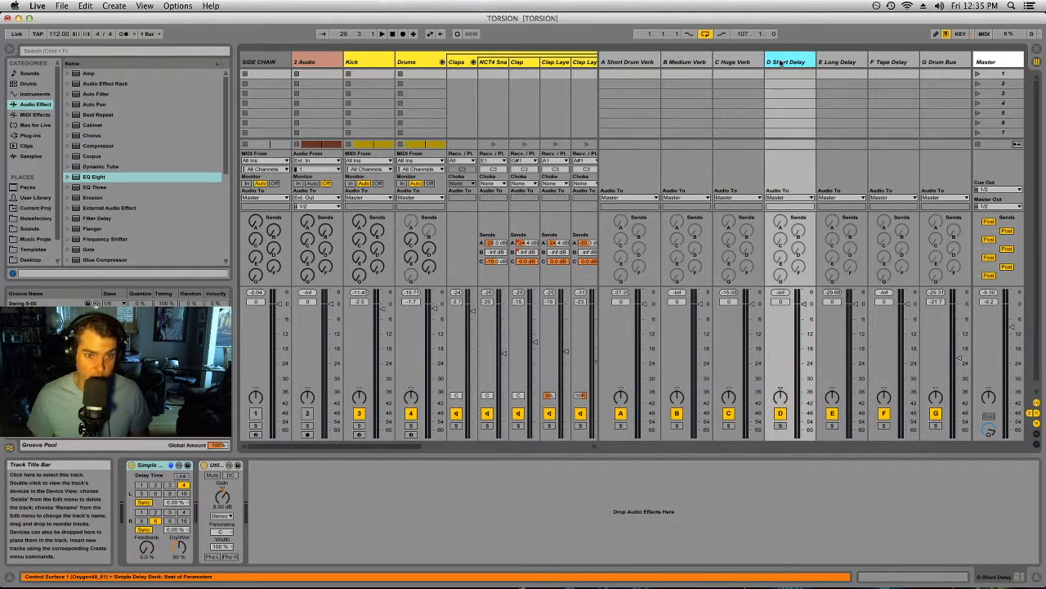
click(845, 62)
click(885, 63)
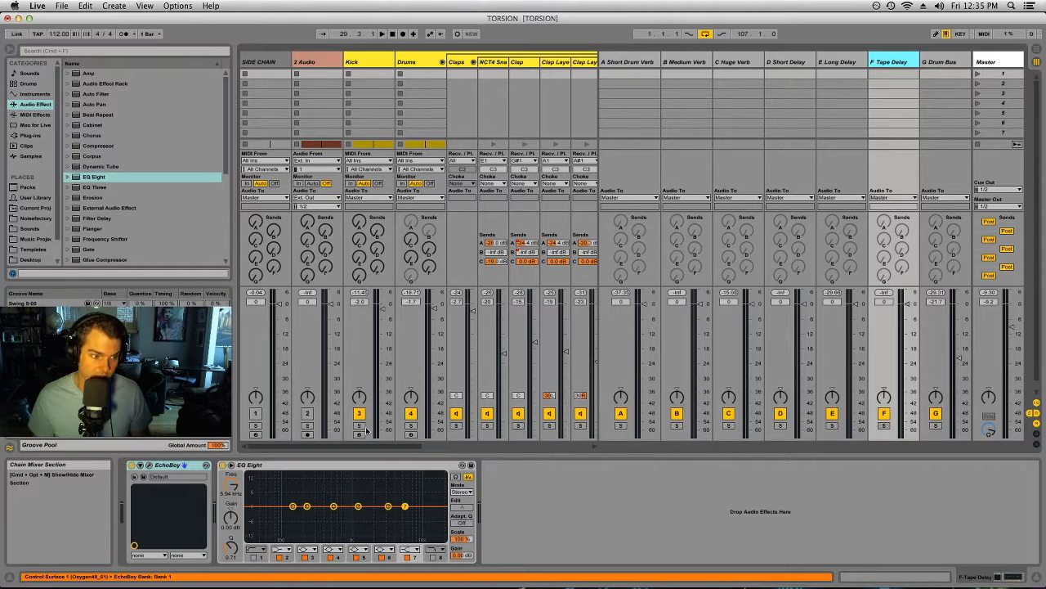
click(567, 521)
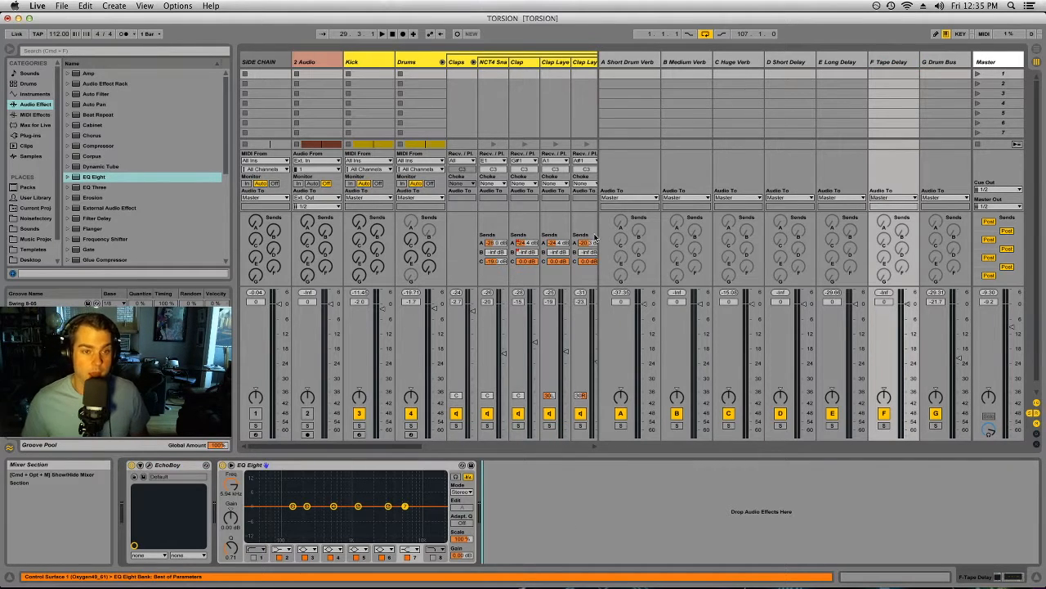
click(1036, 414)
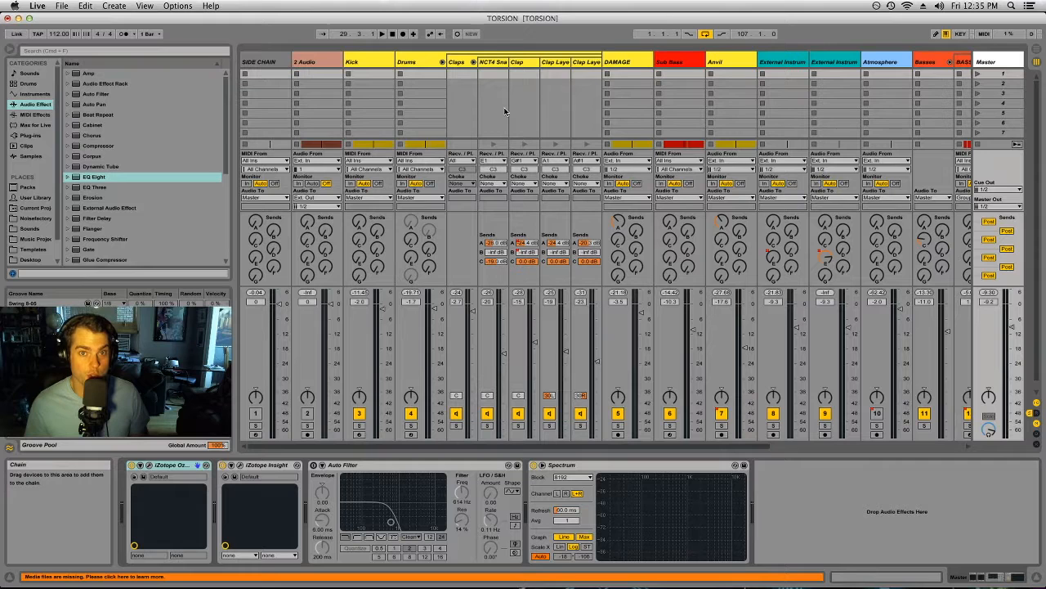
Step: Review the Link MIDI and File Folder preferences, including the option to save the current set as default, and close Preferences
click(32, 6)
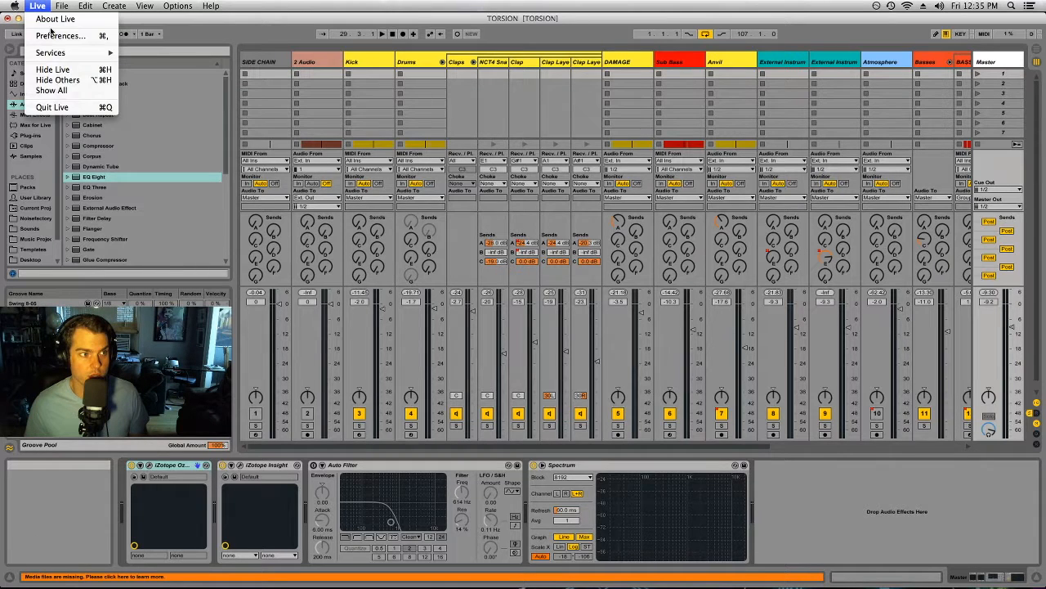
click(51, 34)
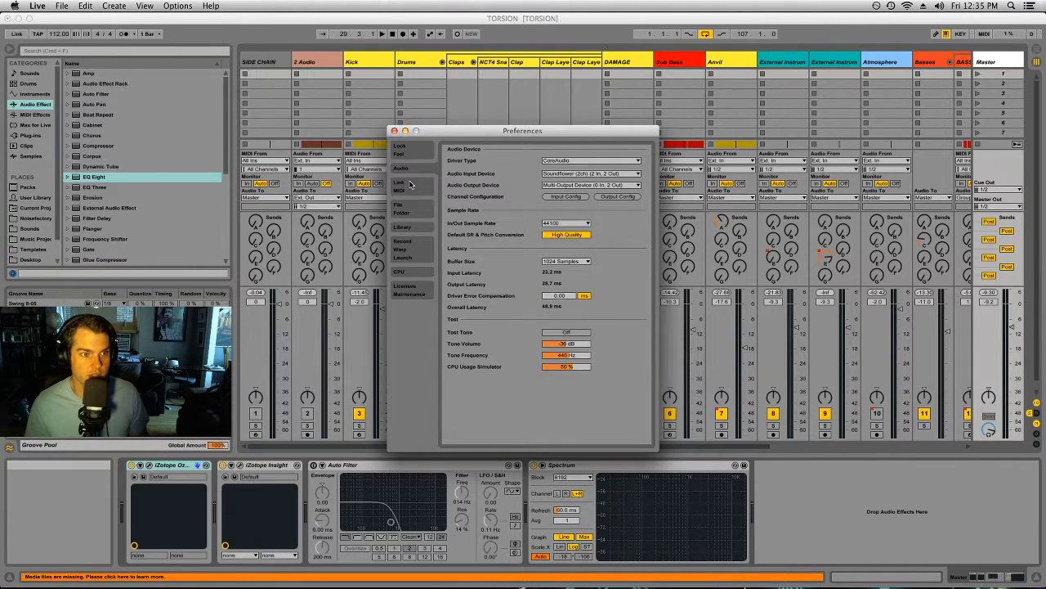
click(411, 182)
click(412, 210)
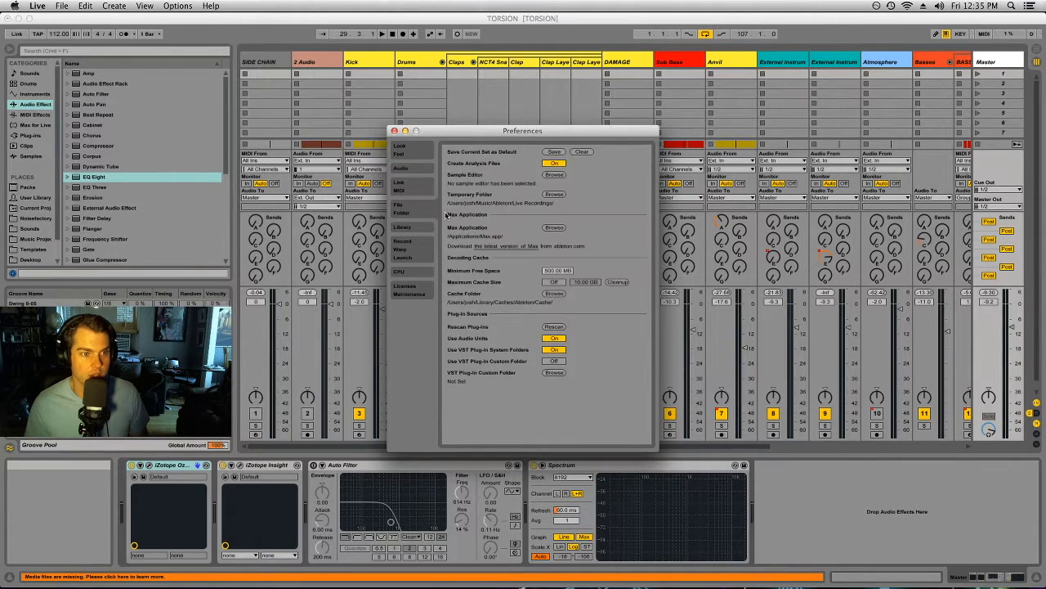
click(394, 131)
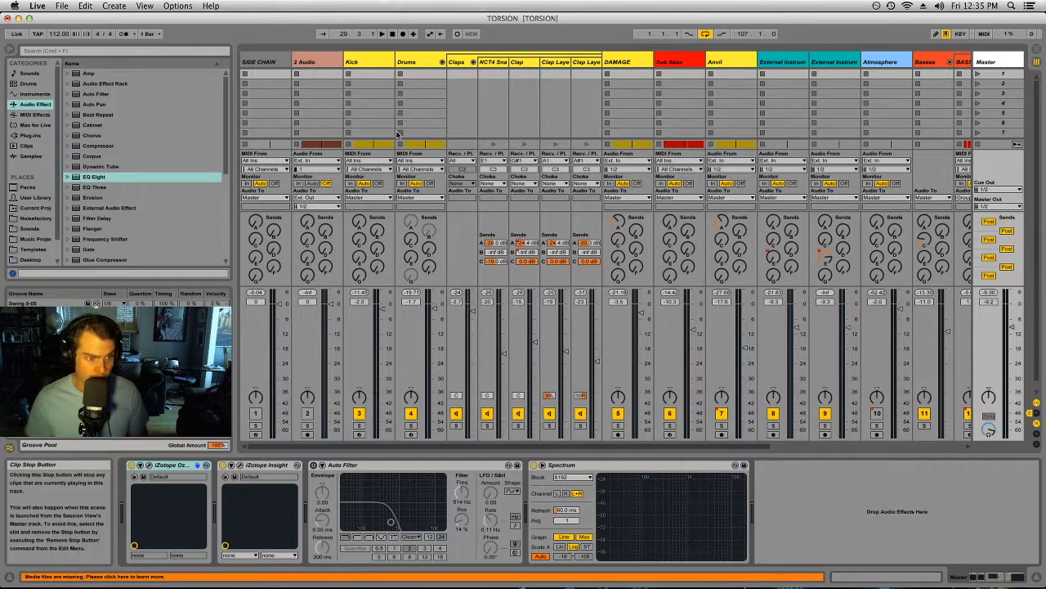
Step: Reveal the returns again, view the devices of the Short, Medium and Huge Verbs and Tape Delay, and hide them
click(1036, 413)
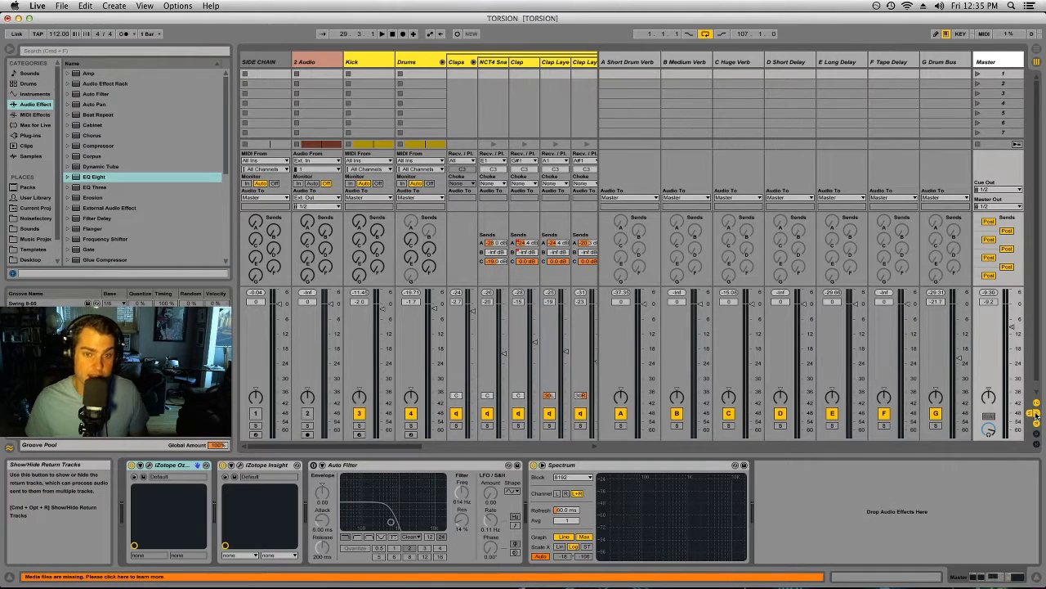
click(640, 63)
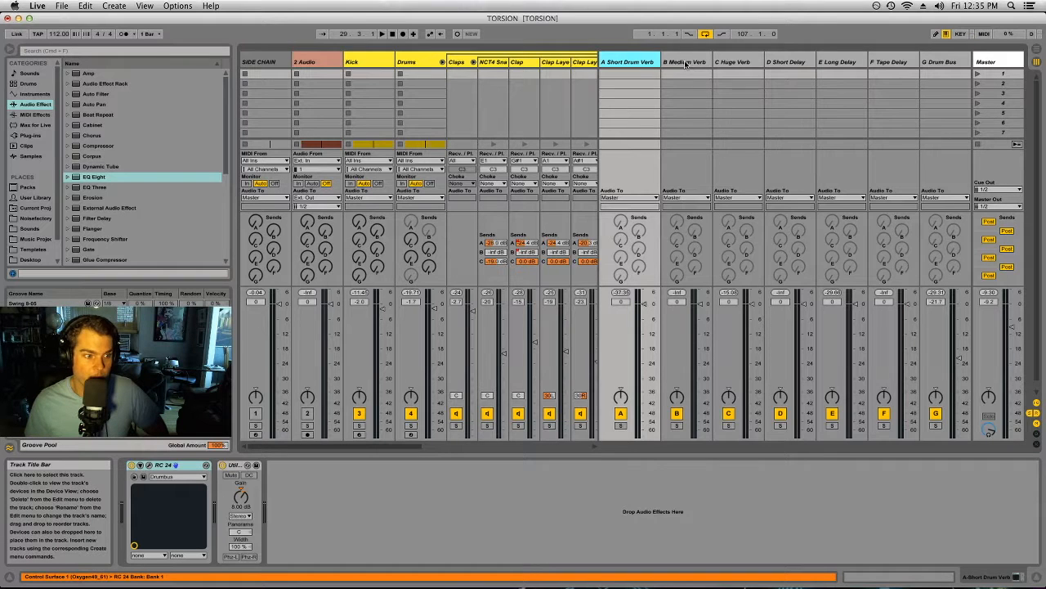
click(686, 63)
click(745, 63)
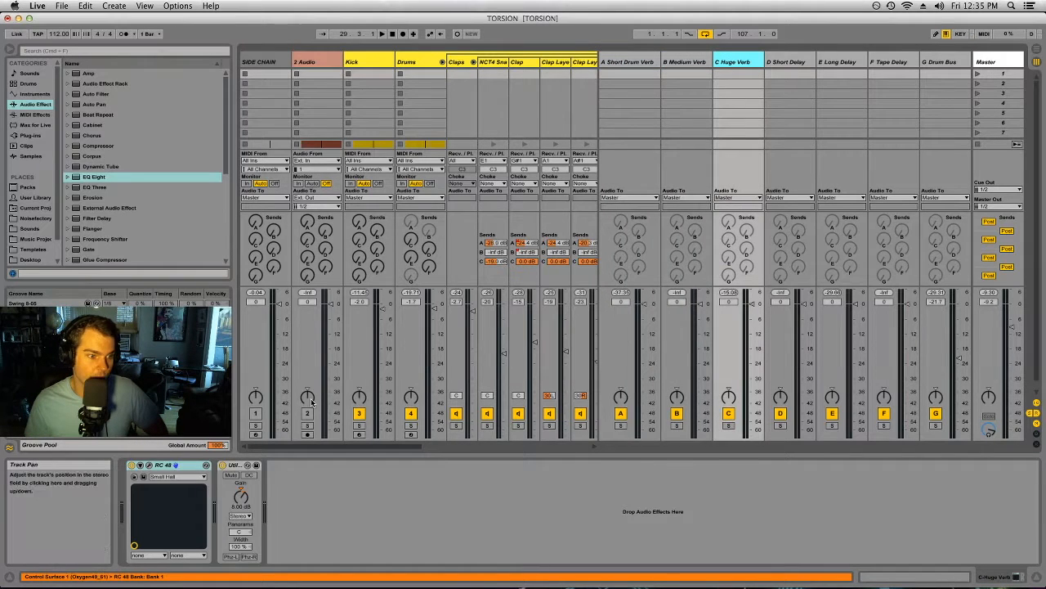
click(885, 63)
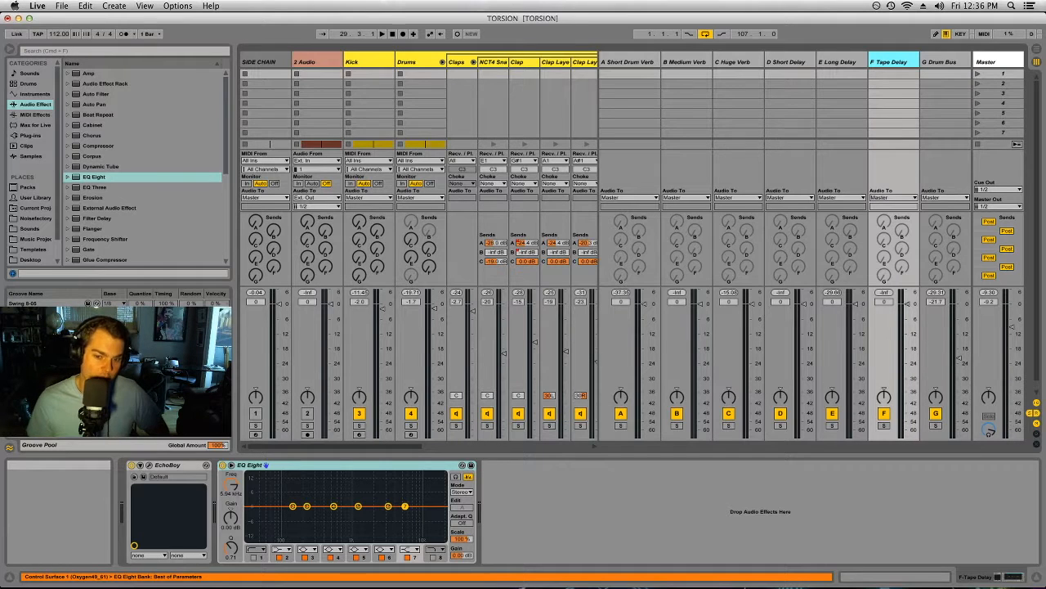
click(1036, 414)
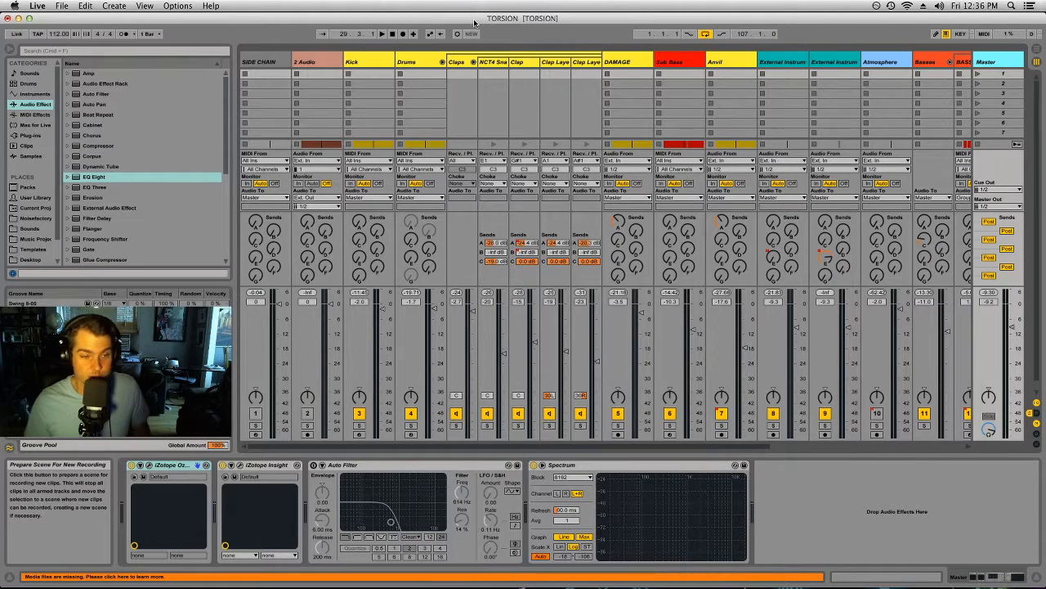
Step: Fold the Claps chains and the Drums rack, and view the DAMAGE track's devices
click(474, 62)
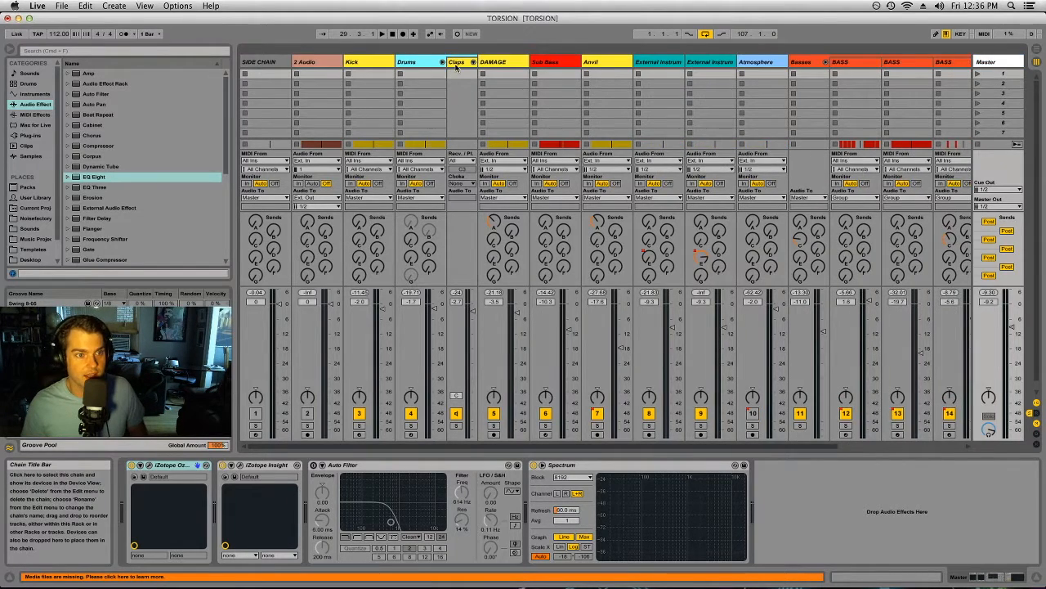
click(443, 63)
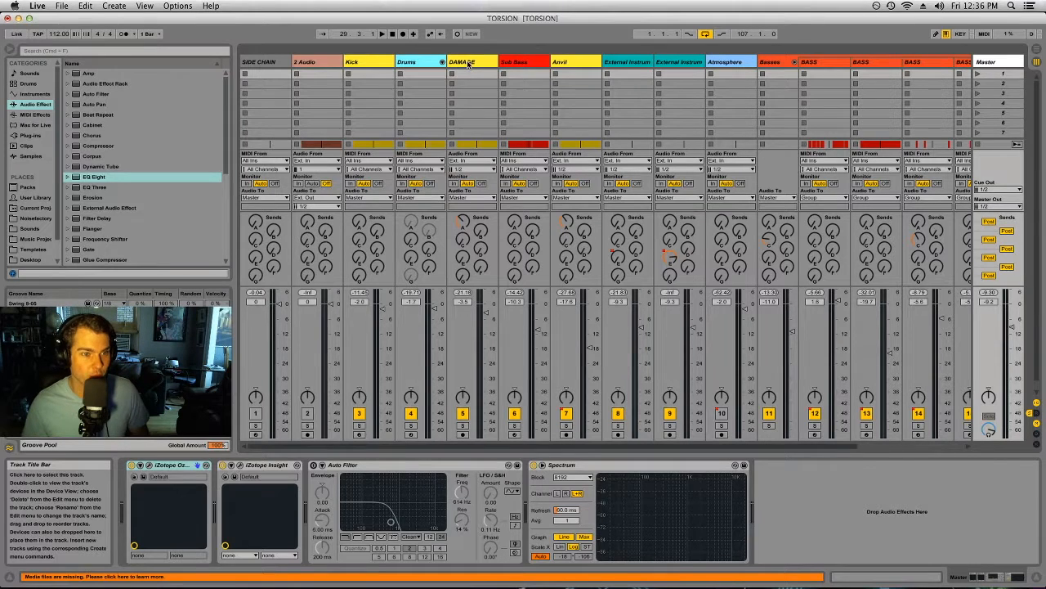
click(469, 64)
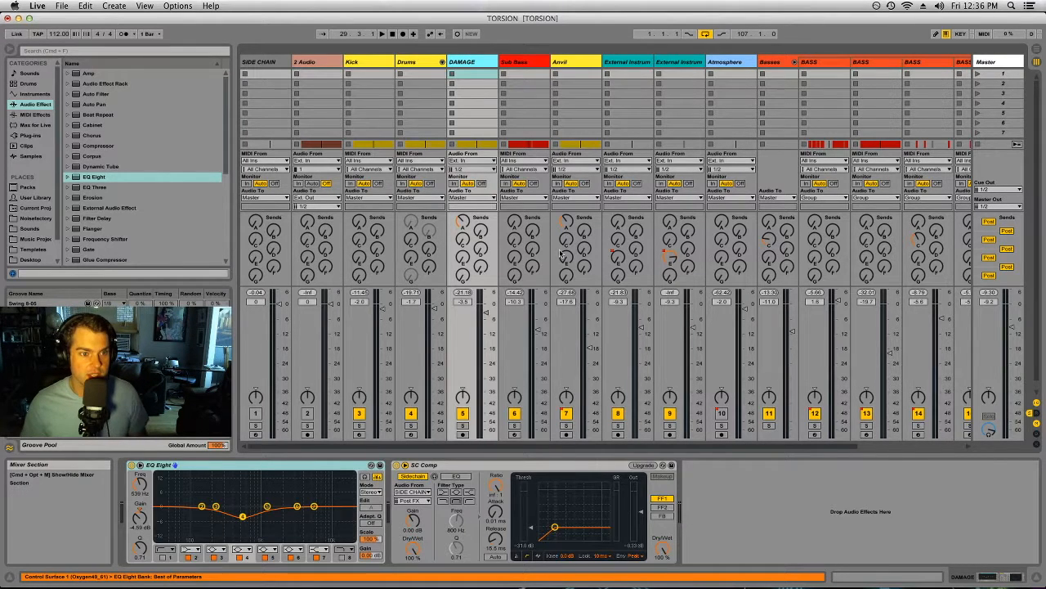
Step: Switch to the Arrangement View, solo the DAMAGE track and open its first Drop 1 clip in the Clip View
key(Tab)
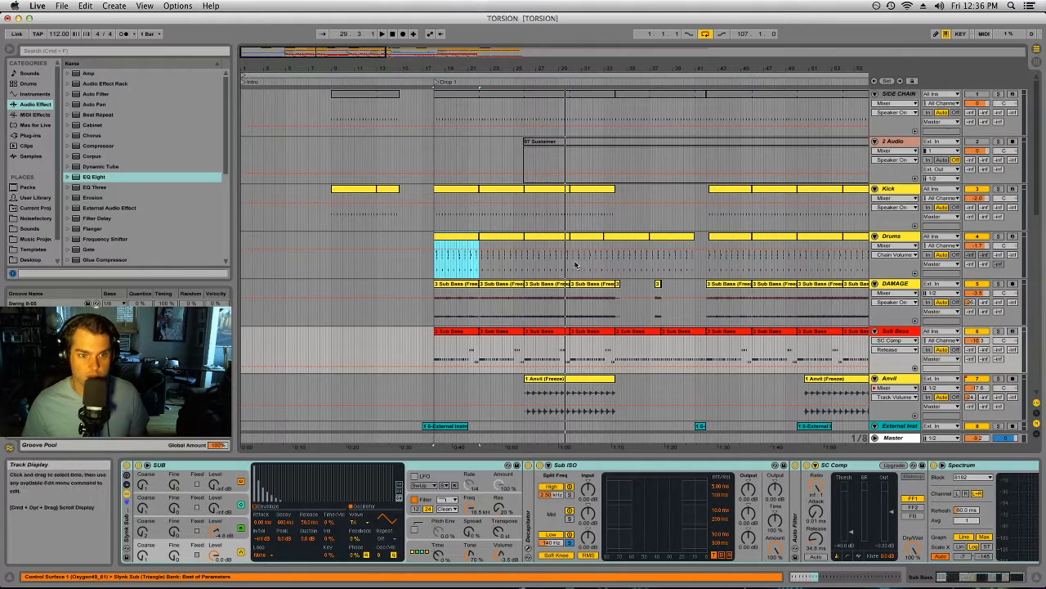
drag(434, 68, 433, 107)
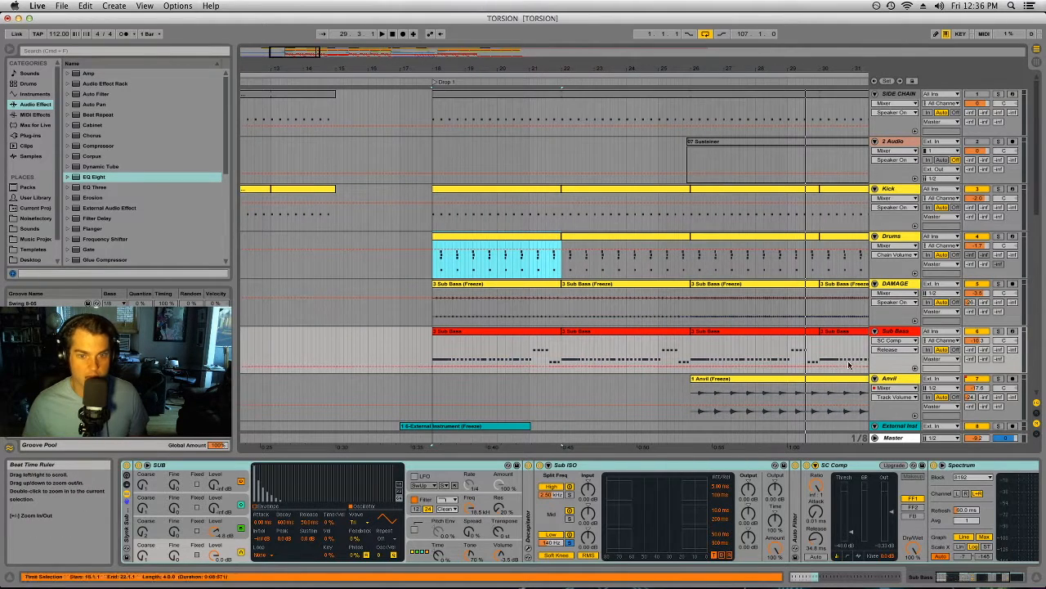
click(998, 283)
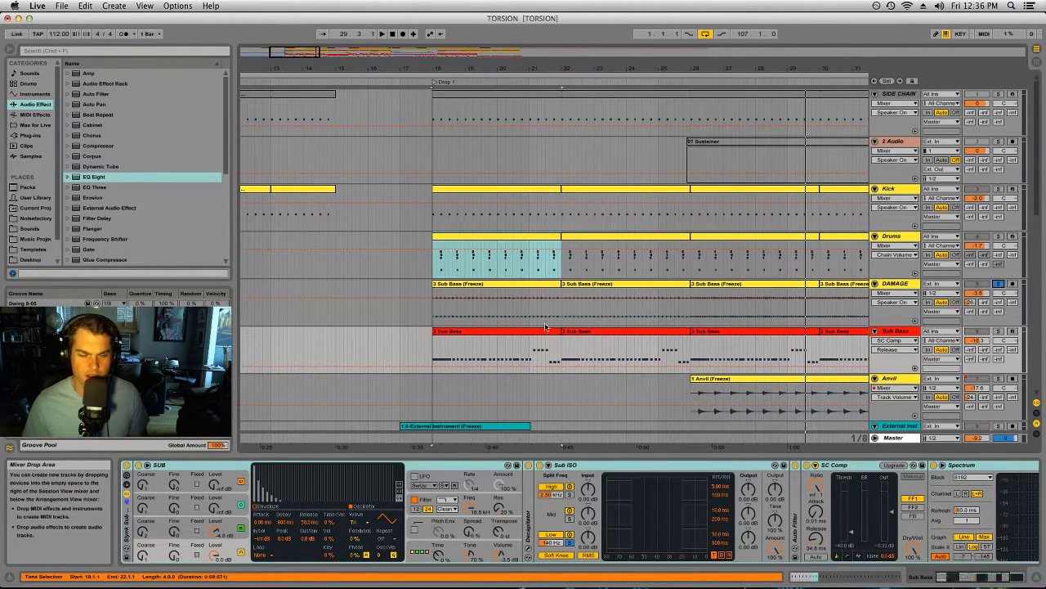
click(505, 284)
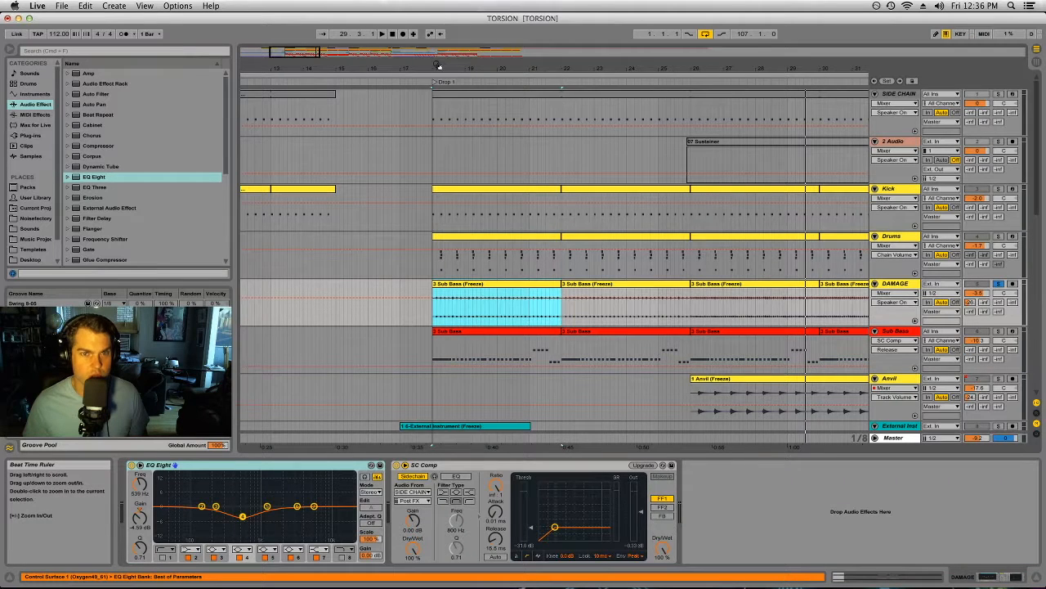
drag(437, 66, 436, 98)
click(894, 283)
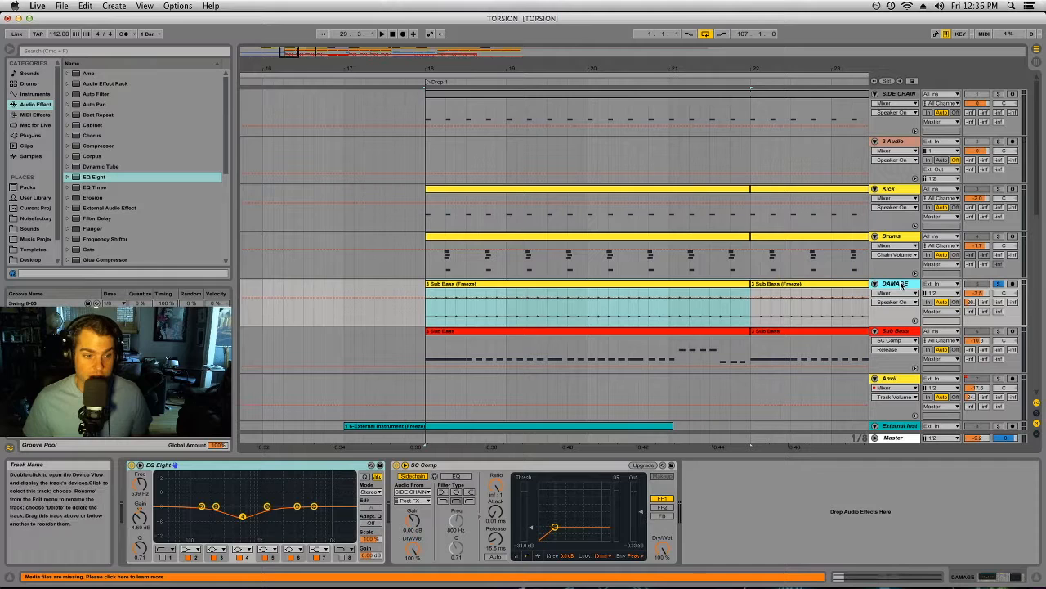
double_click(692, 284)
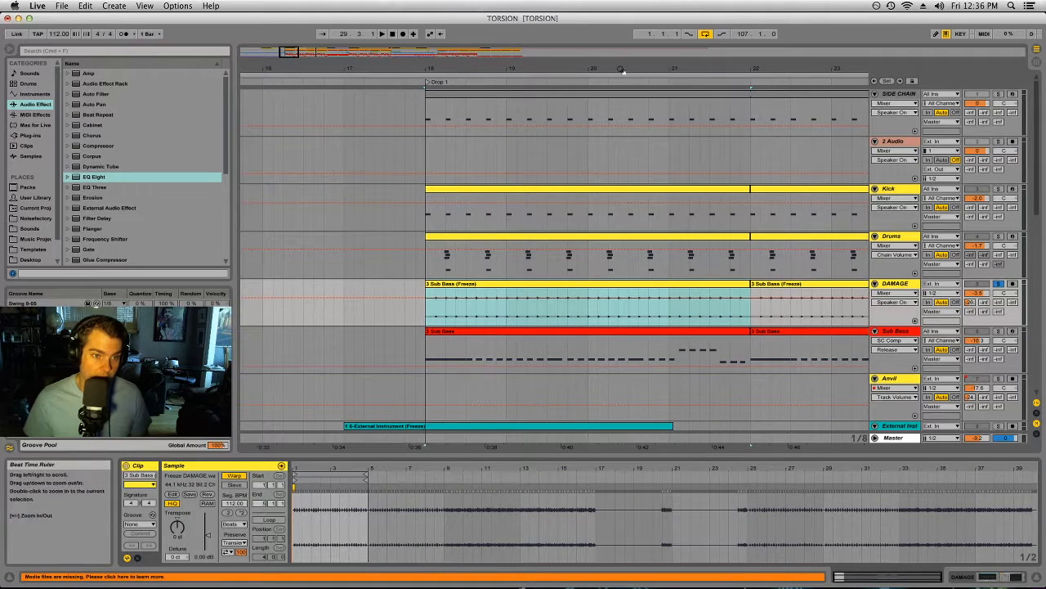
Step: Play the soloed DAMAGE track from the start of Drop 1 at bar 18
drag(623, 71, 544, 54)
key(space)
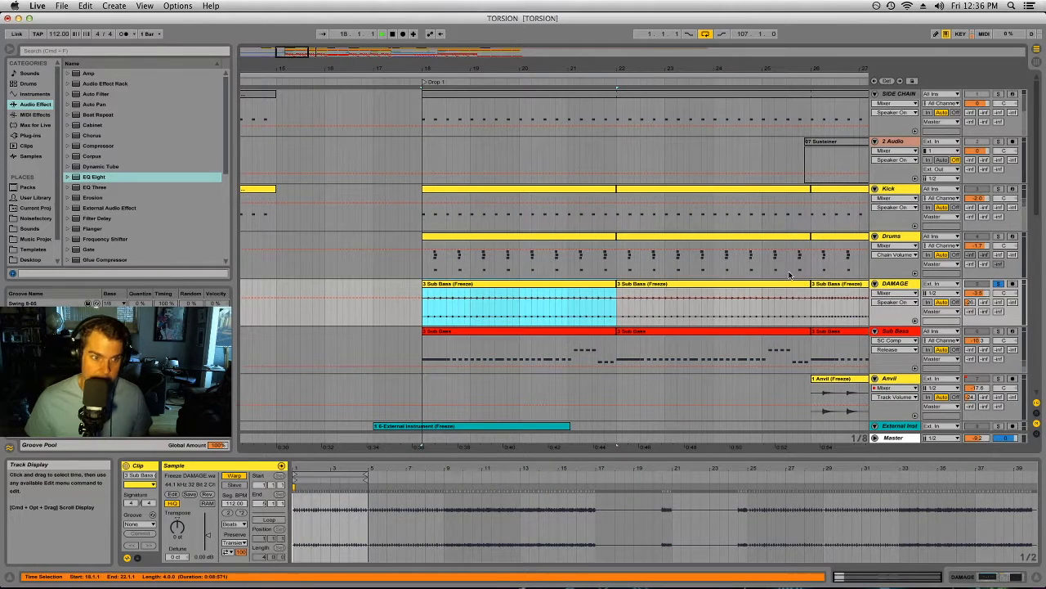
drag(686, 58, 680, 37)
double_click(306, 70)
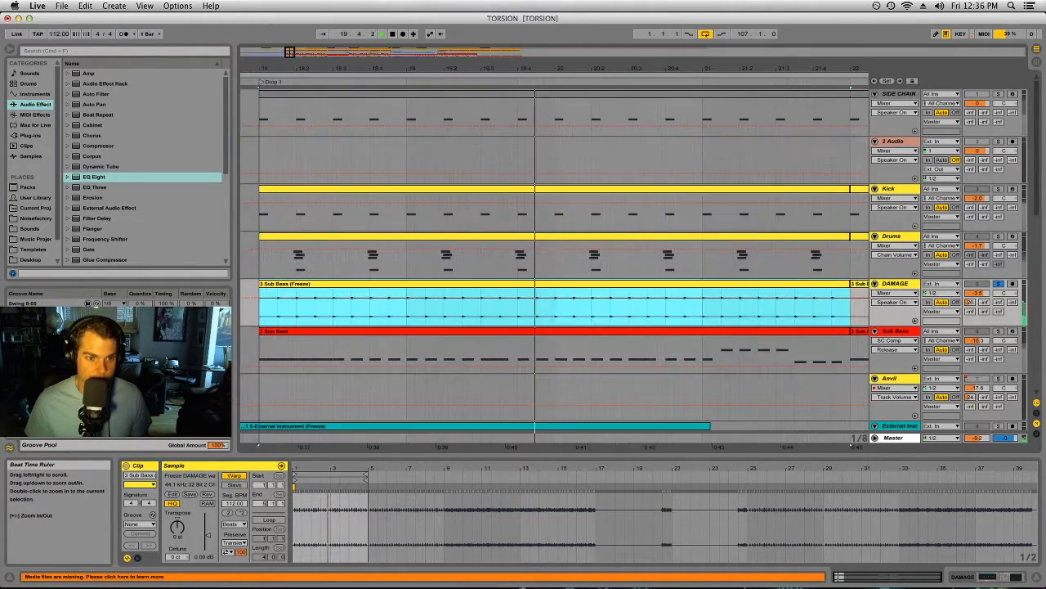
drag(282, 69, 282, 43)
drag(341, 69, 343, 105)
Step: Play the DAMAGE clip starting around bar 84 and unsolo the track
click(731, 285)
key(space)
key(space)
drag(642, 69, 642, 42)
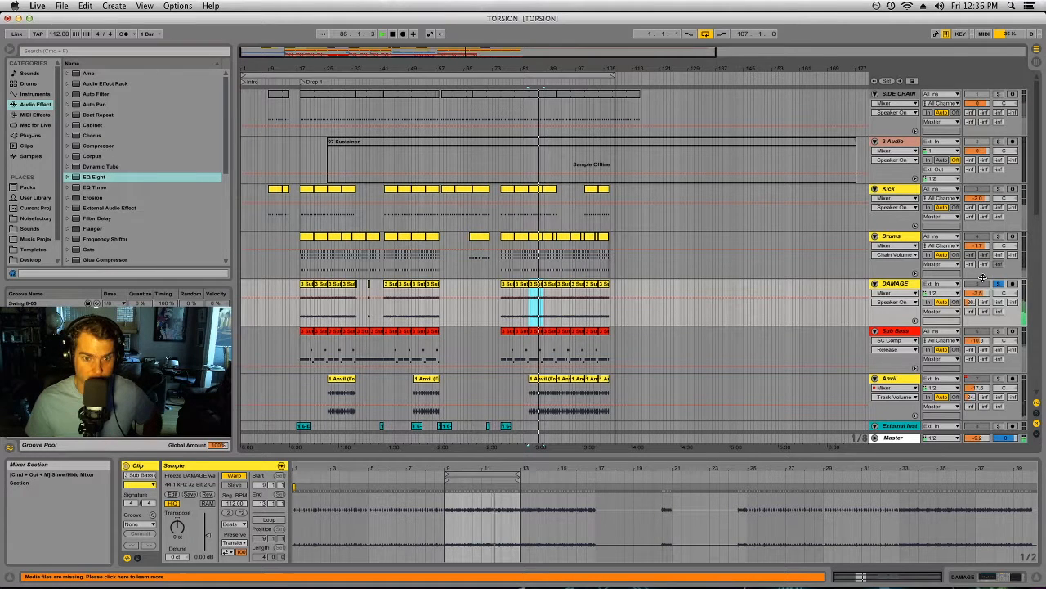
click(998, 283)
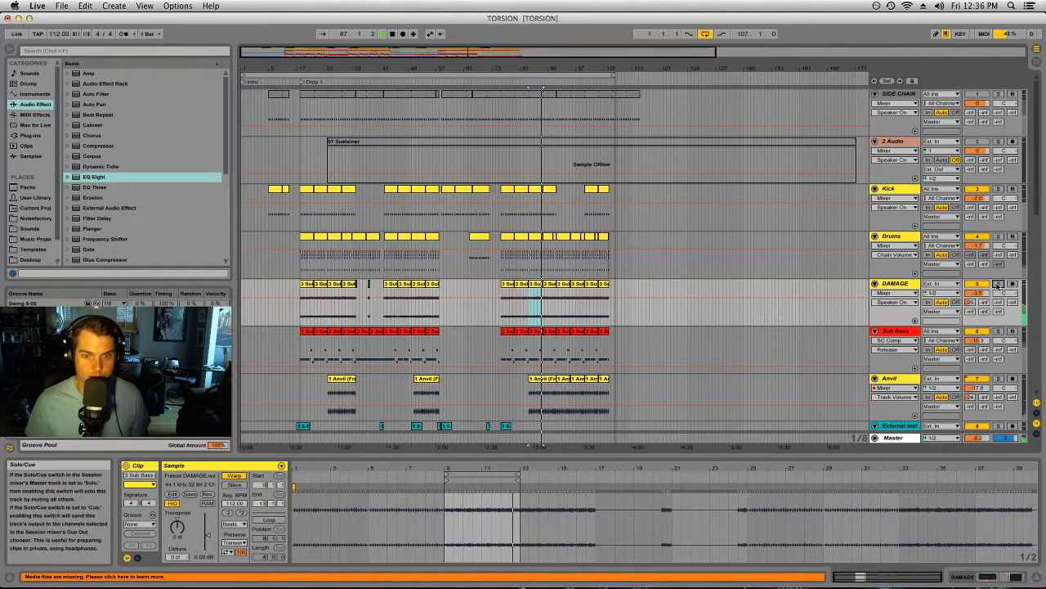
Step: Solo the Sub Bass track and play its first clip at Drop 1
click(998, 331)
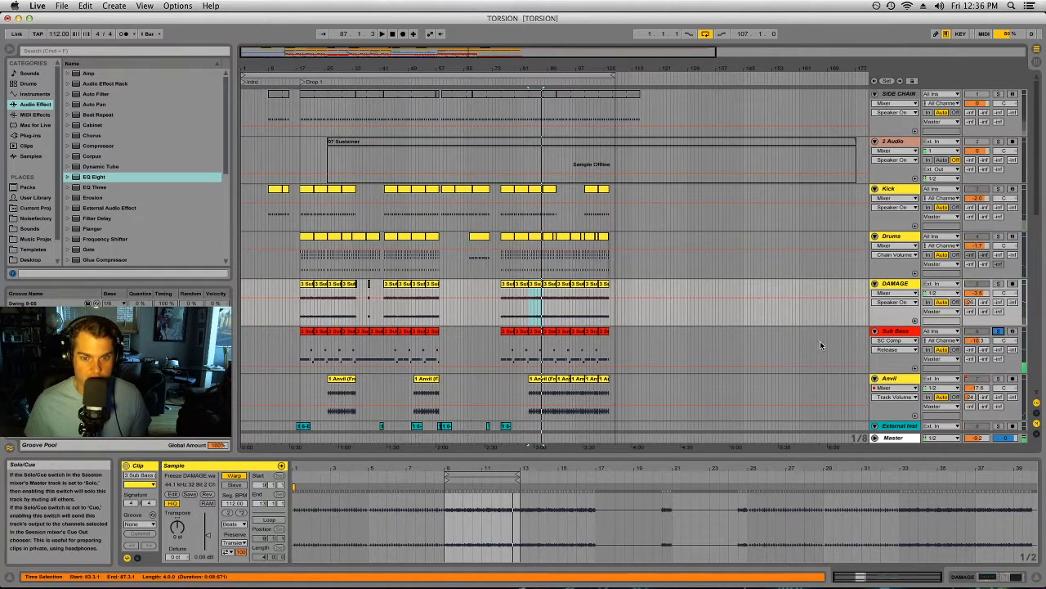
click(308, 334)
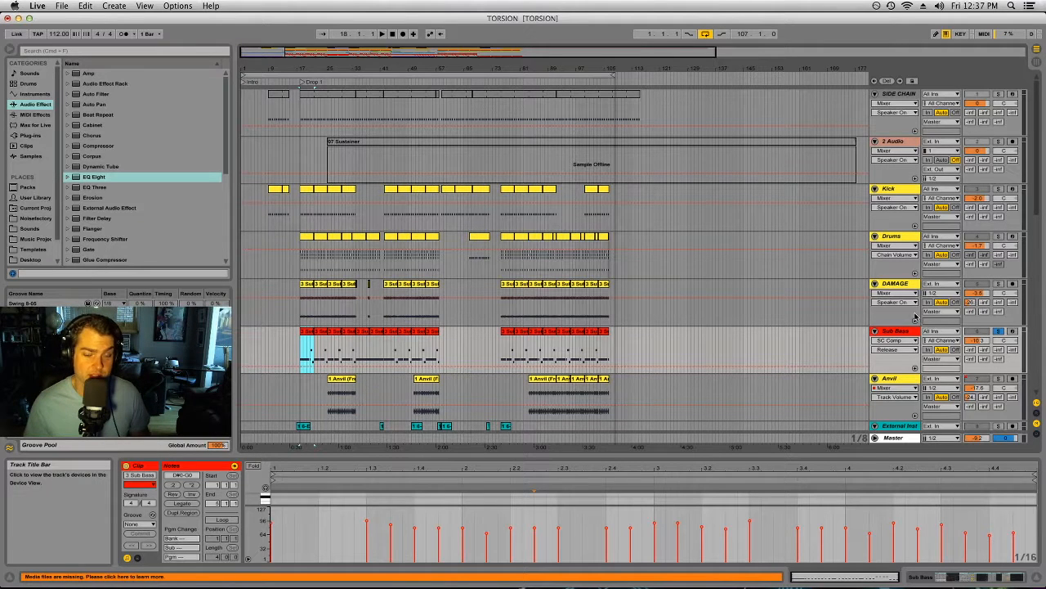
key(space)
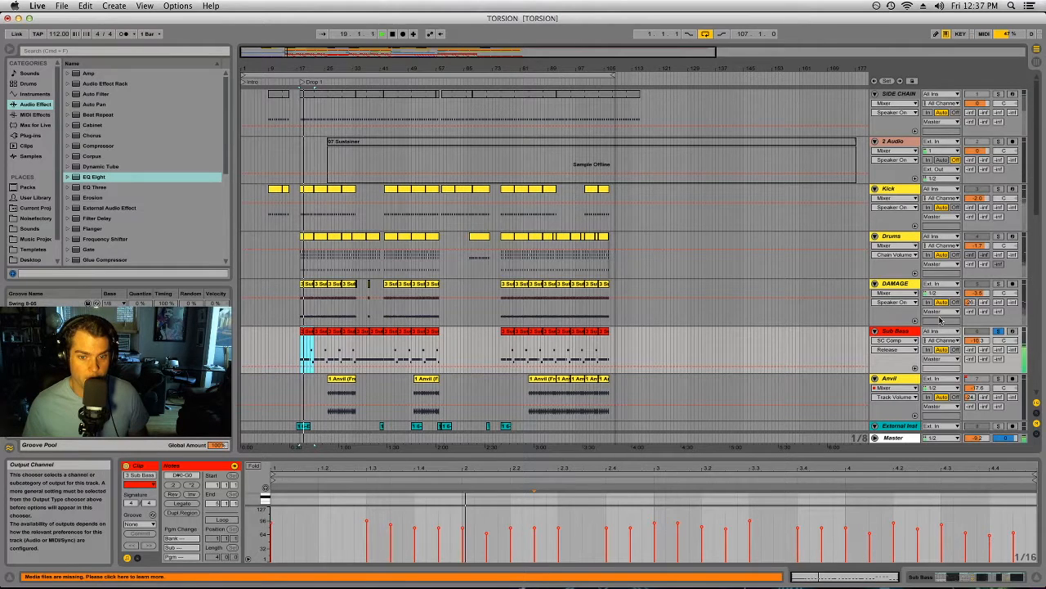
Step: Stop playback, solo the Anvil track in place of Sub Bass and play its first clip from bar 26
scroll(717, 293, down, 3)
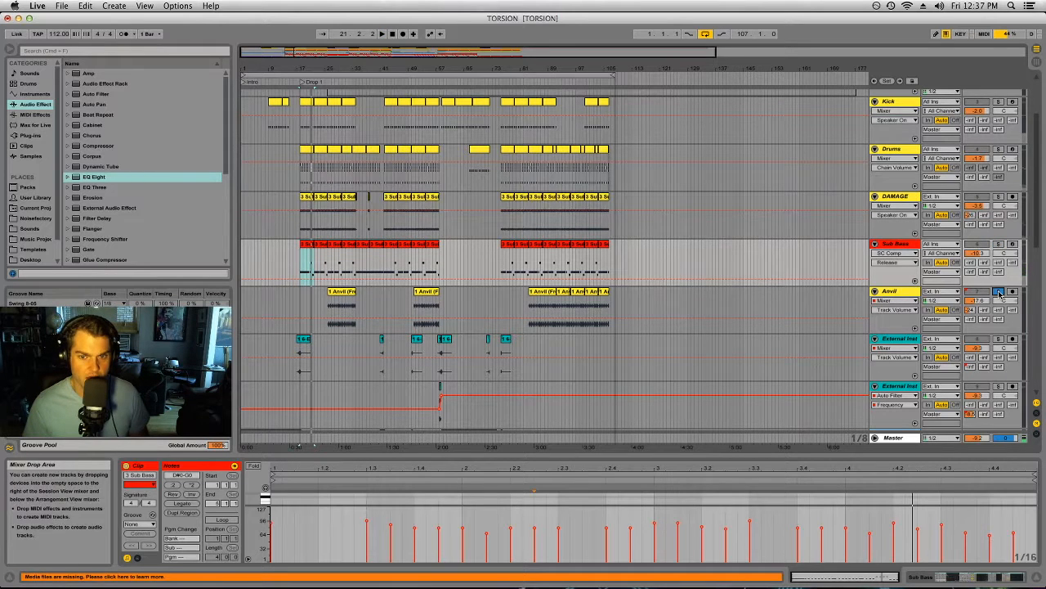
click(342, 294)
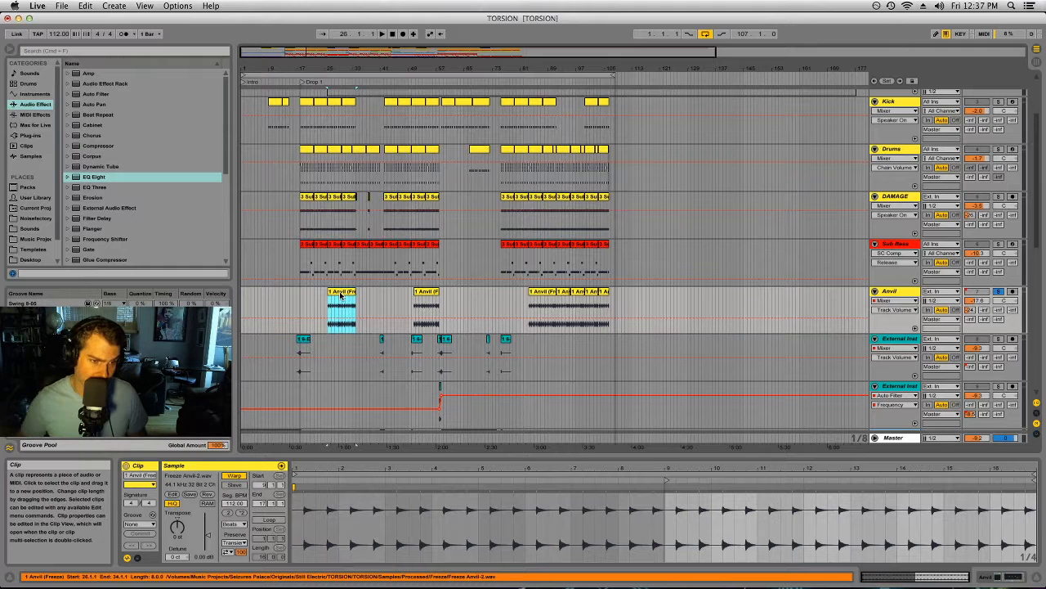
key(space)
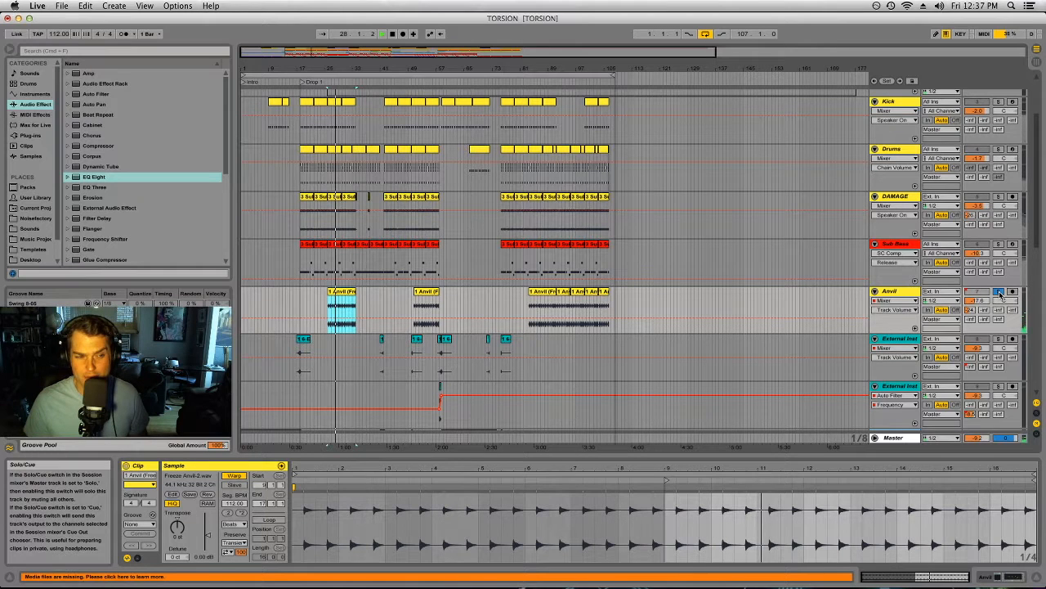
Step: Solo Drums alongside the Anvil track during playback, then stop, clear the solos and select the Drums track
click(998, 148)
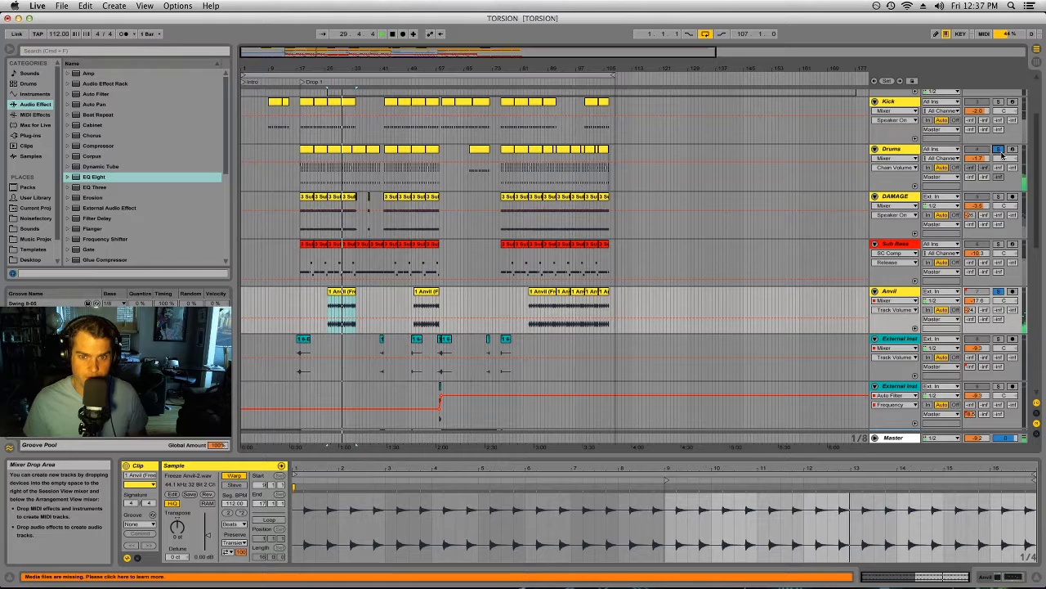
click(999, 149)
click(901, 148)
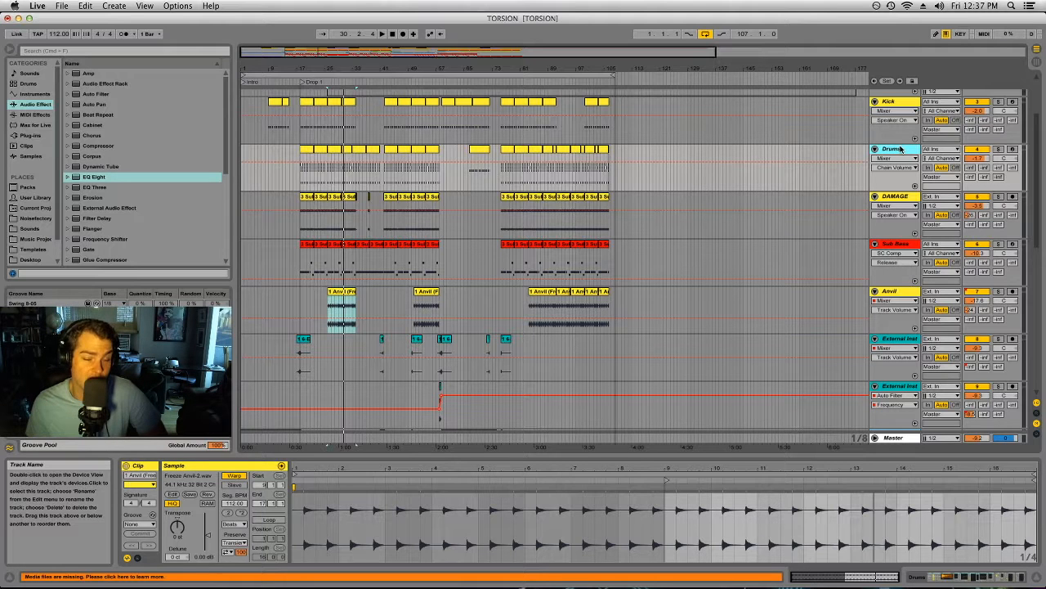
Step: Solo the first External Inst track and play its clip starting at bar 17
scroll(902, 148, down, 4)
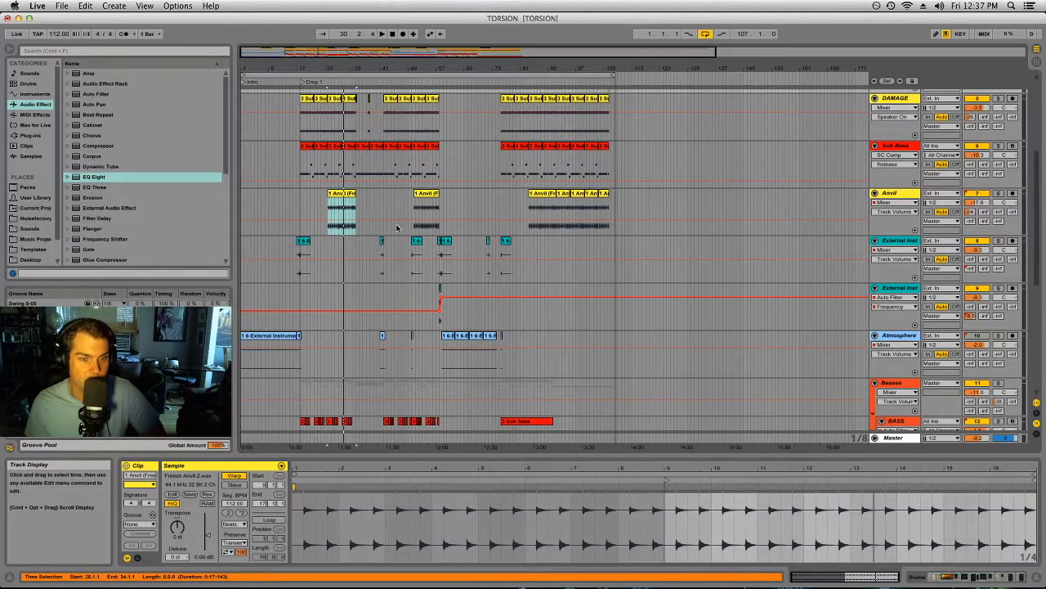
click(310, 251)
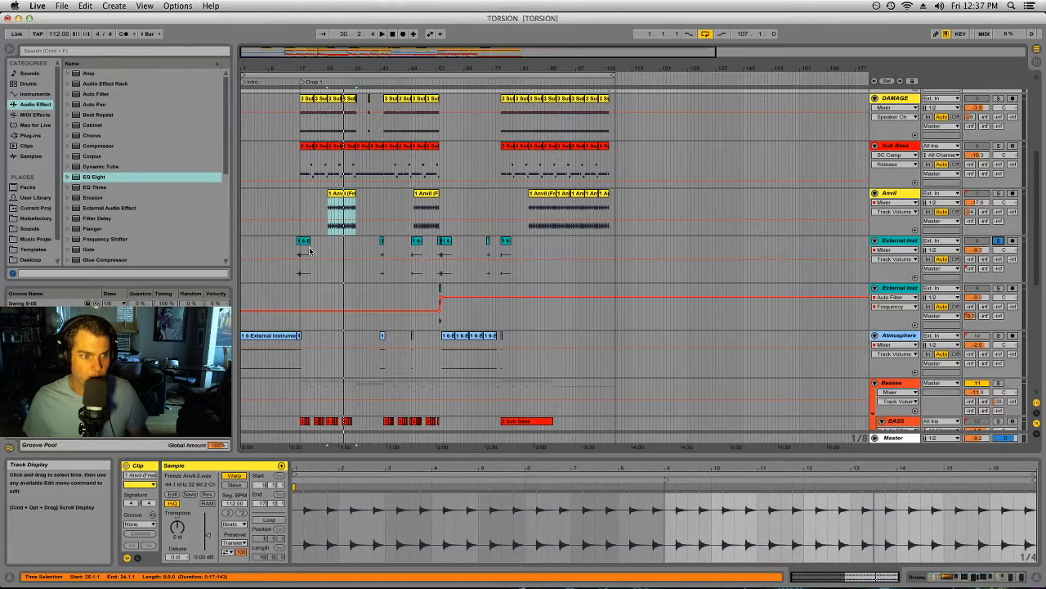
drag(289, 69, 292, 164)
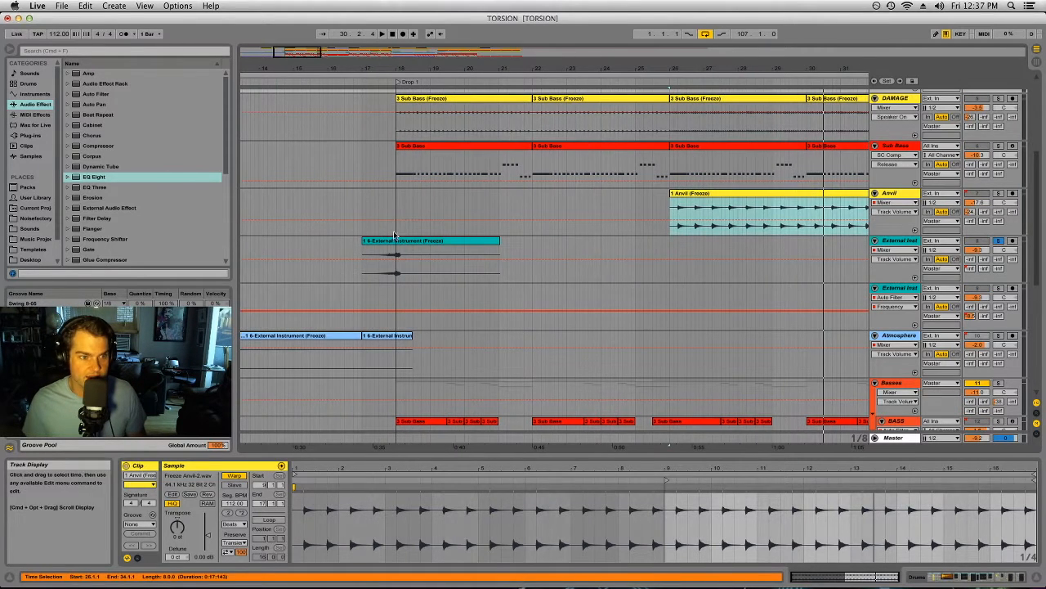
click(385, 241)
key(space)
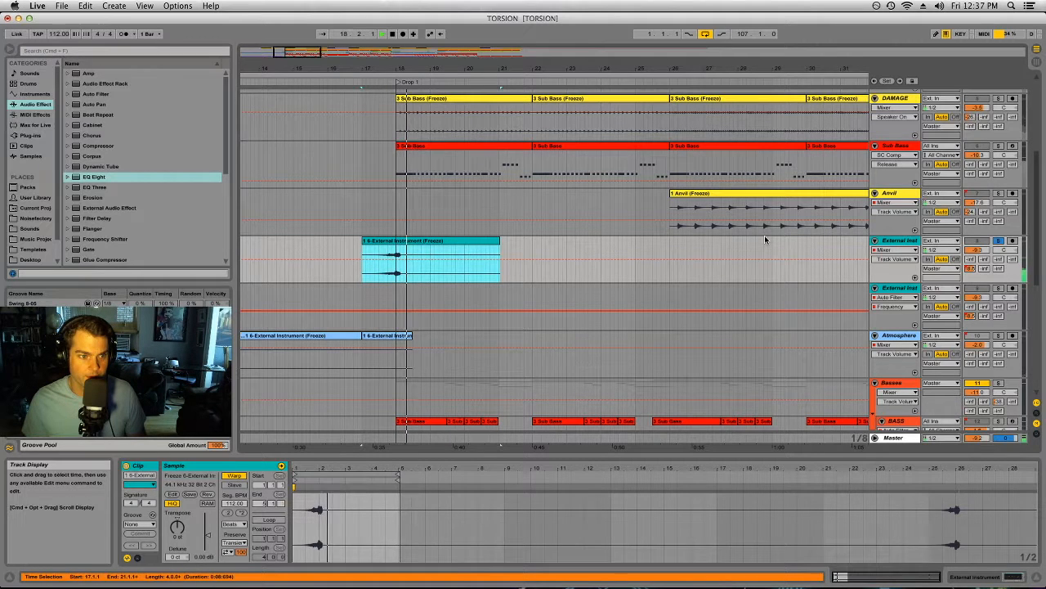
click(765, 239)
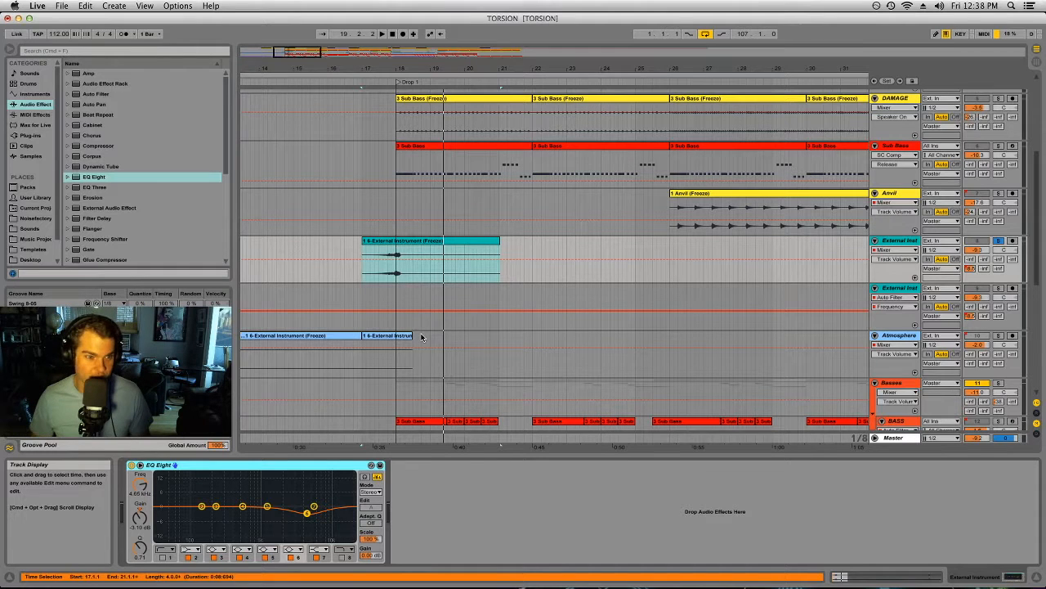
Step: Replay the External Inst clip at bar 17 and play the track's clip at bar 50
click(417, 242)
key(space)
drag(465, 69, 368, 68)
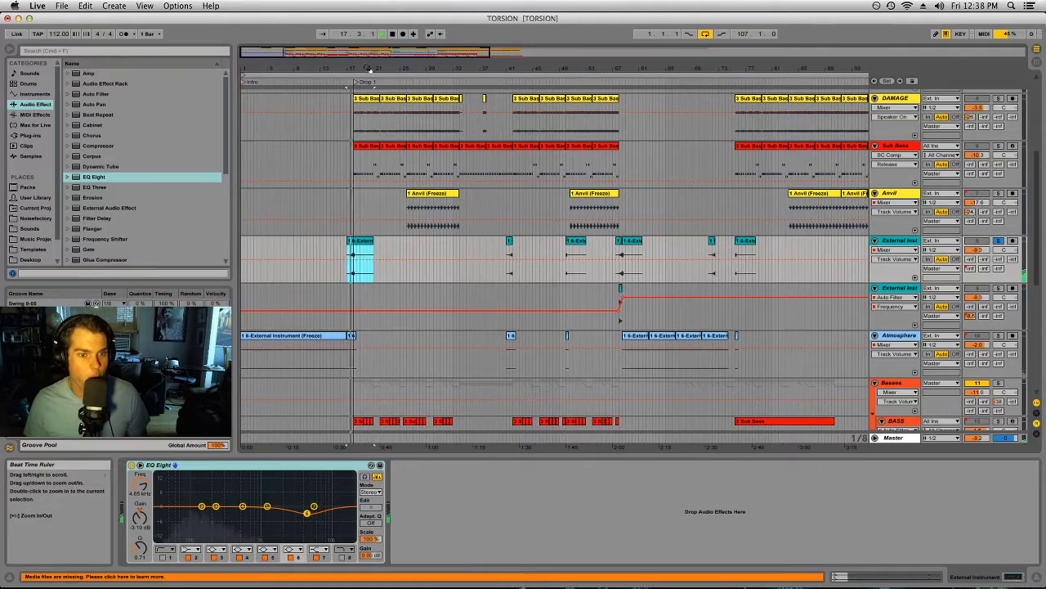
drag(570, 69, 576, 258)
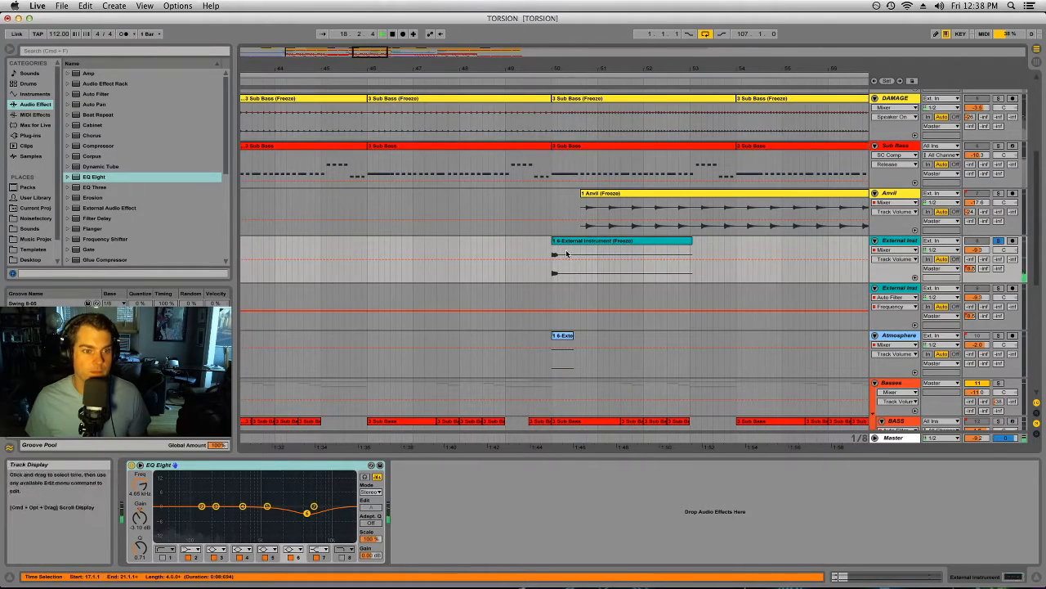
click(575, 257)
key(space)
Step: Show the devices of the first BASS track in the Basses group
drag(637, 70, 630, 9)
scroll(379, 284, down, 3)
scroll(379, 285, down, 3)
drag(278, 67, 424, 112)
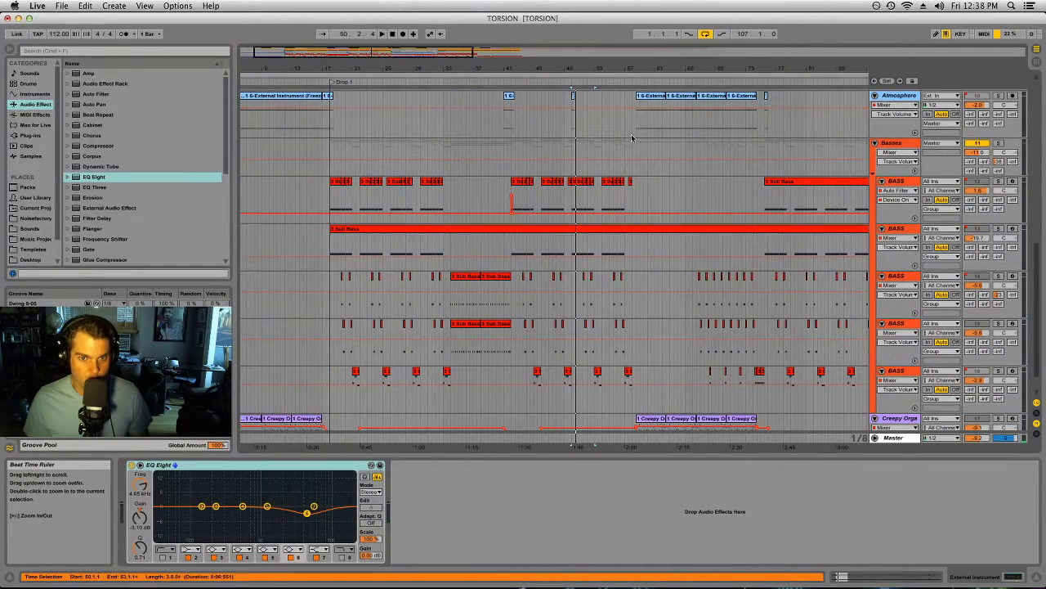
click(904, 144)
click(910, 181)
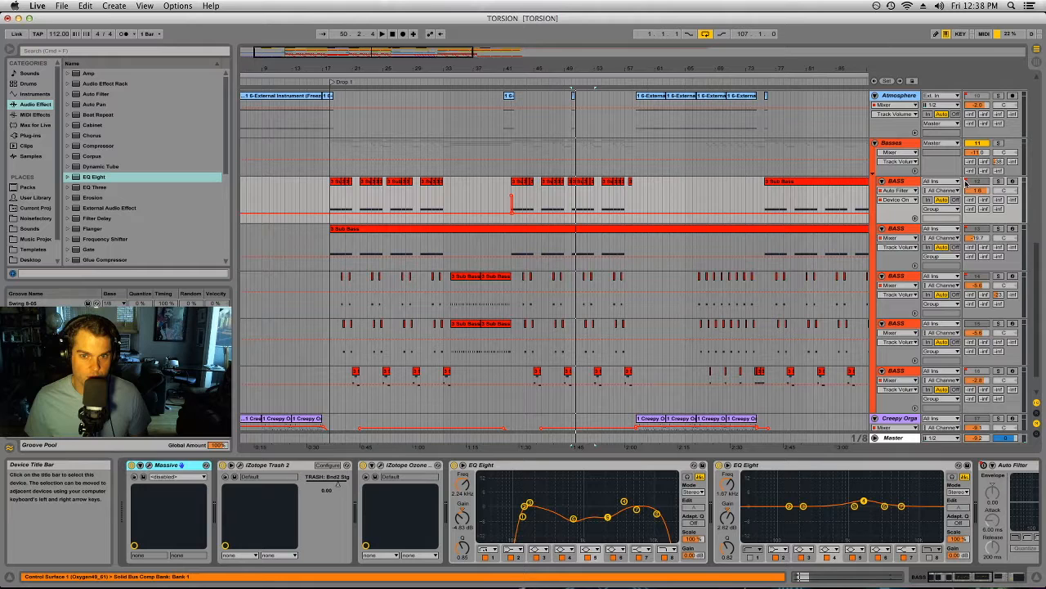
Step: Play the soloed first BASS track's opening clip twice from Drop 1 at bar 18
click(338, 185)
key(space)
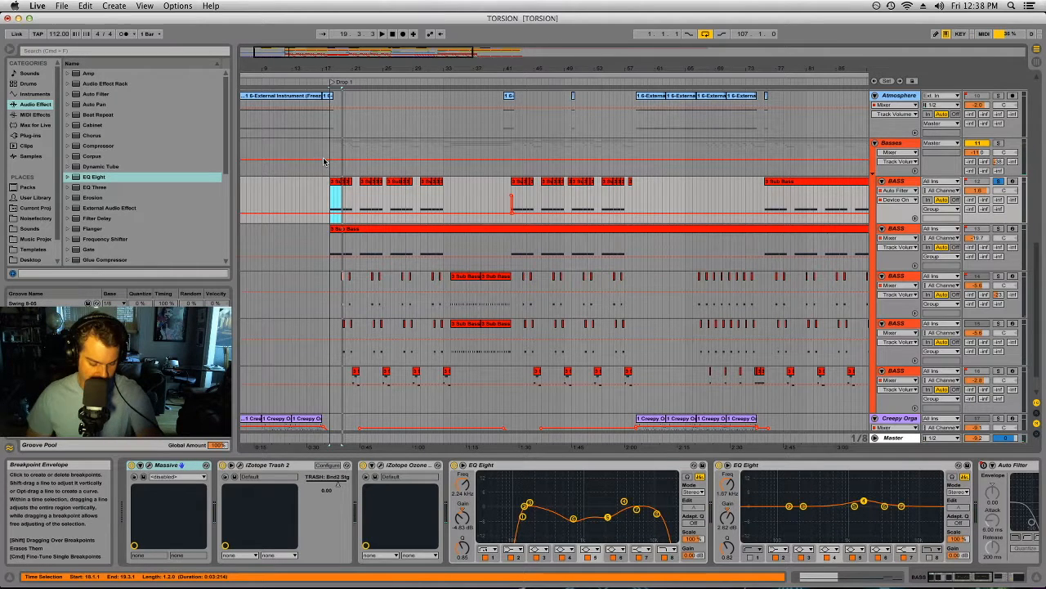
key(space)
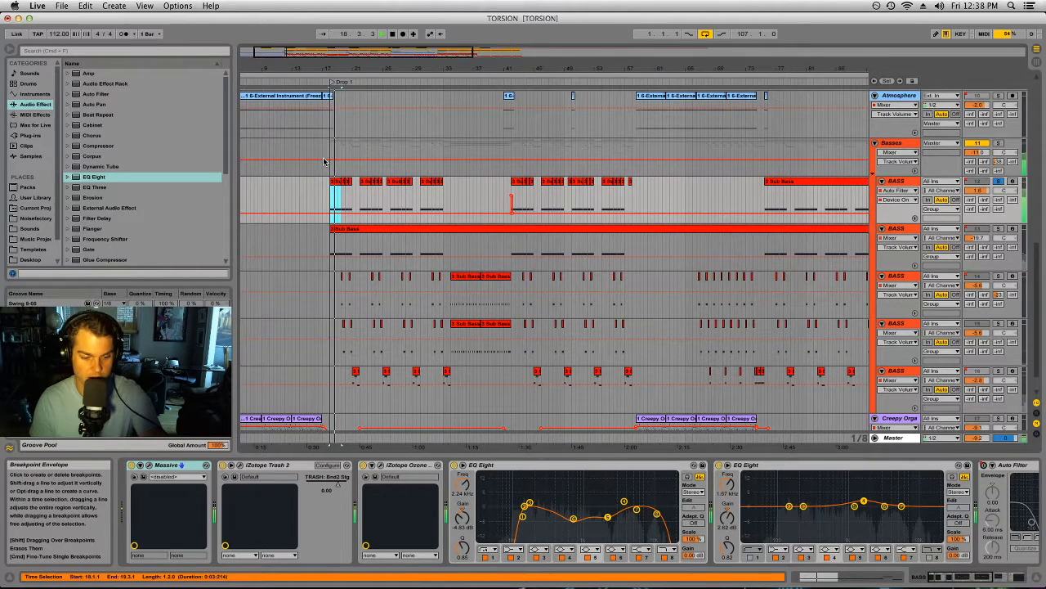
key(space)
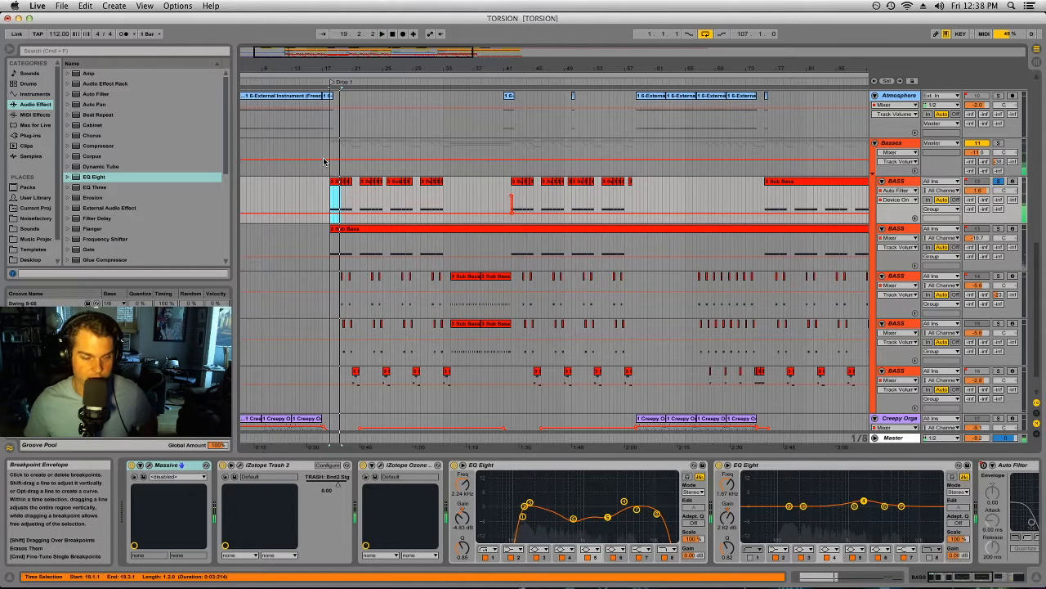
Step: Compare the first BASS track's sound at Drop 1 with iZotope Trash 2 deactivated and with it reactivated
click(169, 465)
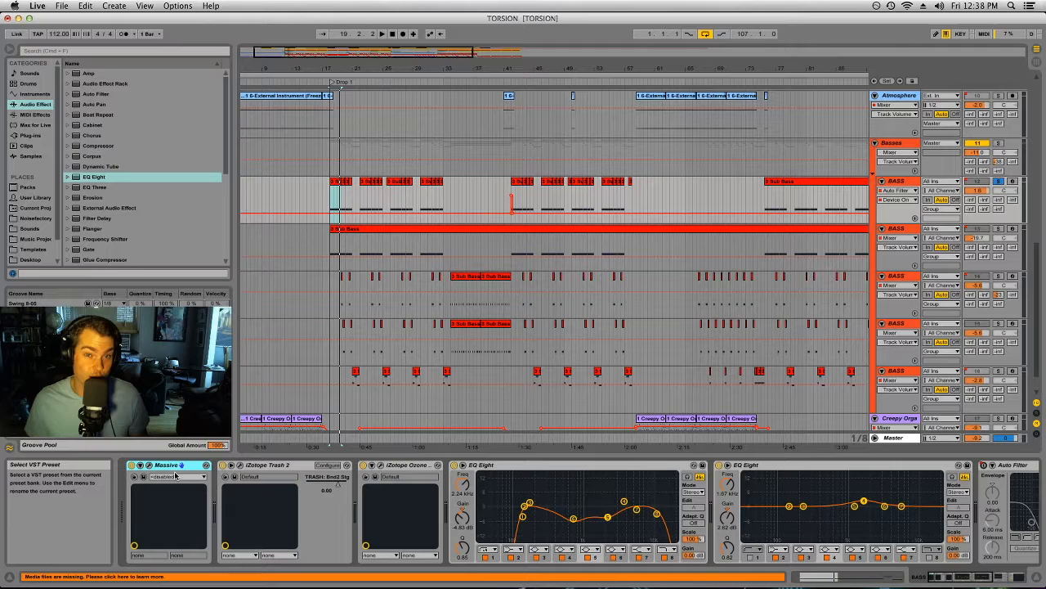
click(234, 466)
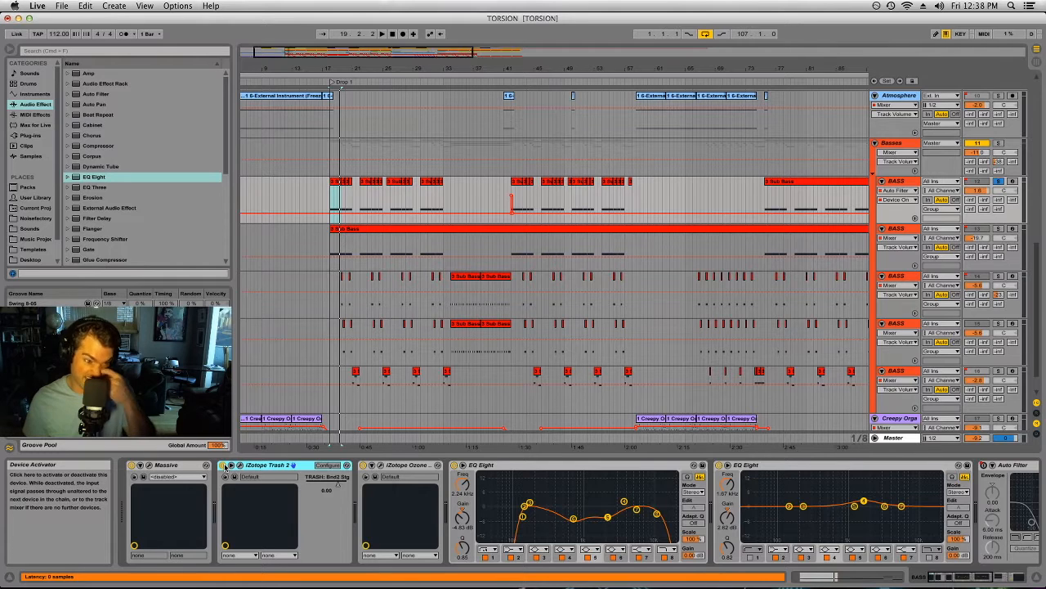
click(223, 465)
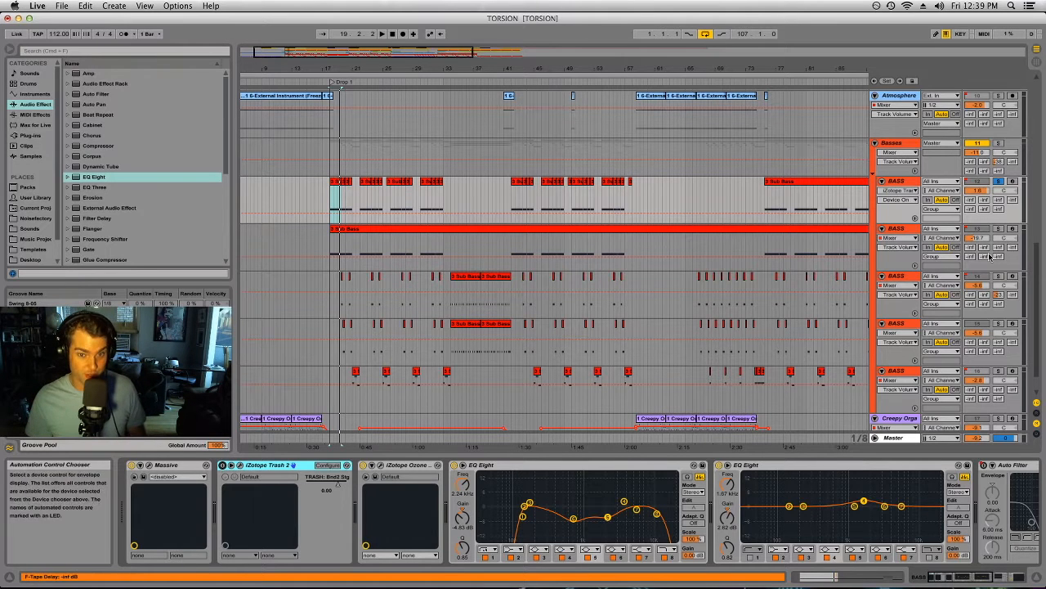
key(space)
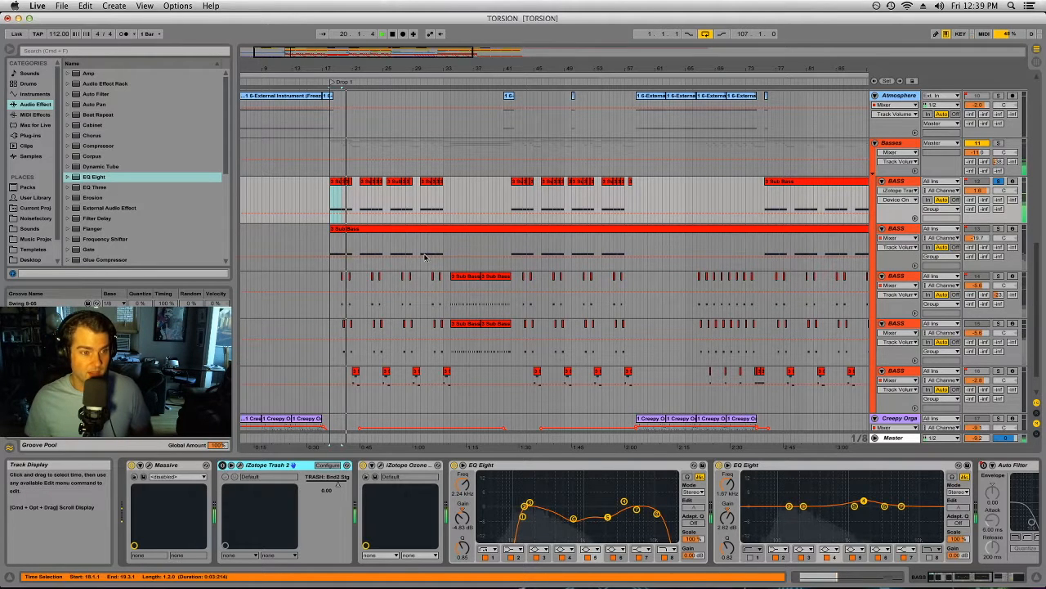
key(space)
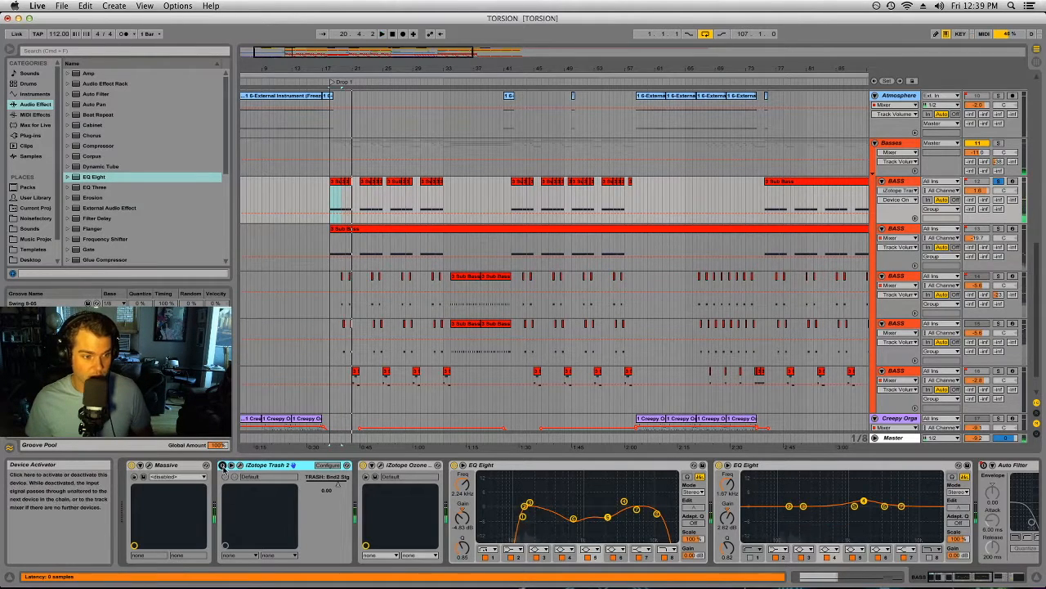
key(space)
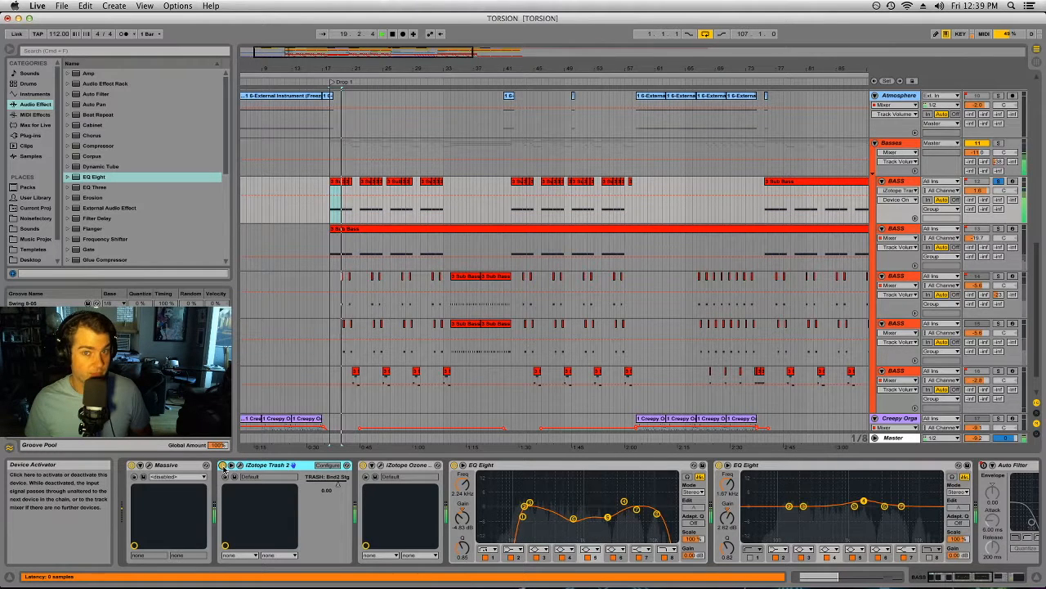
key(space)
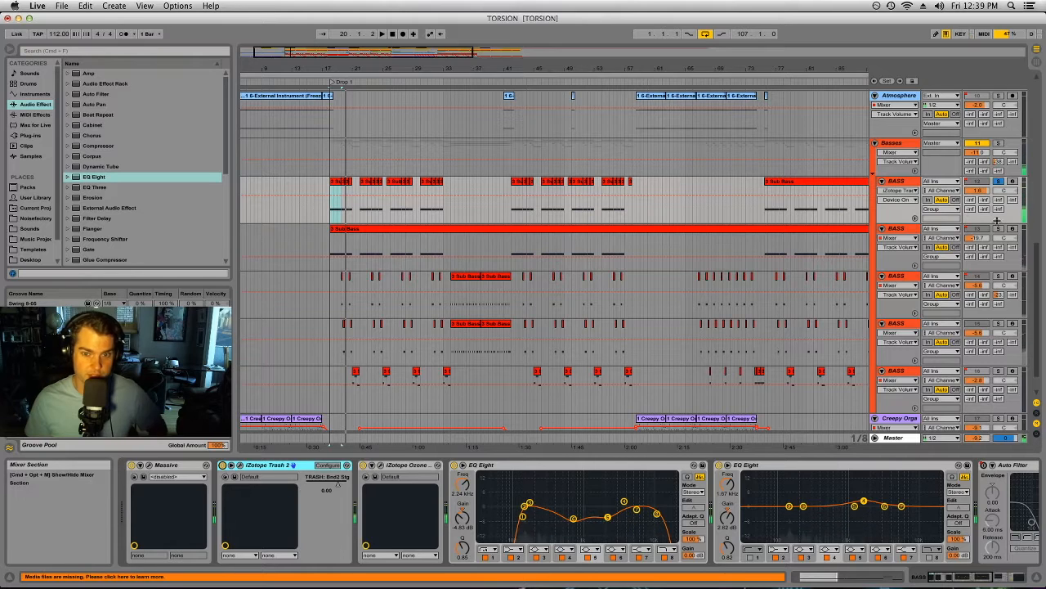
Step: Check the second BASS track's devices, then solo the third BASS track and play it from bar 19
click(898, 229)
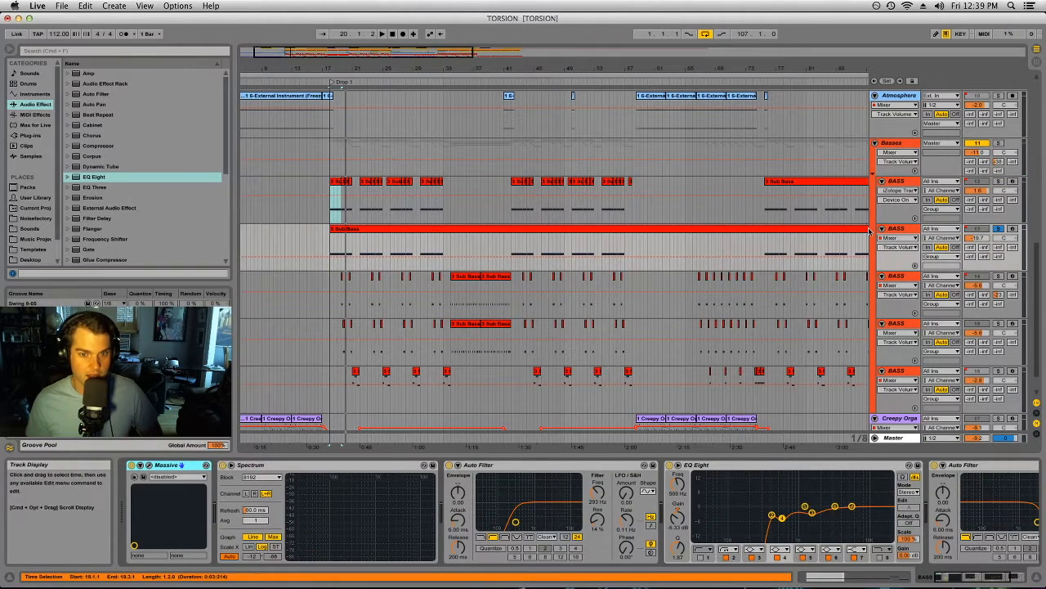
click(898, 277)
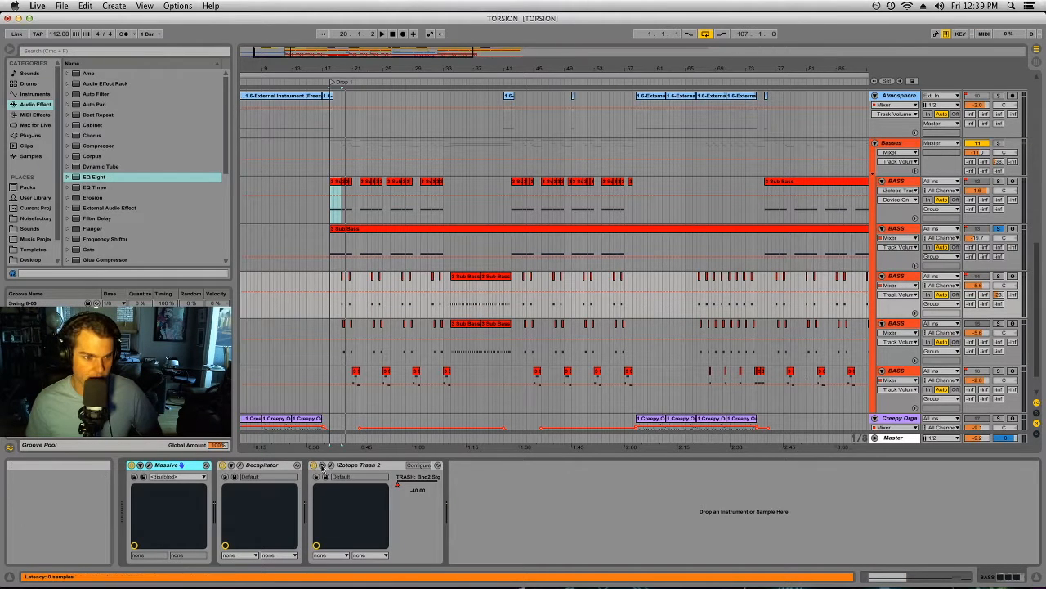
click(341, 283)
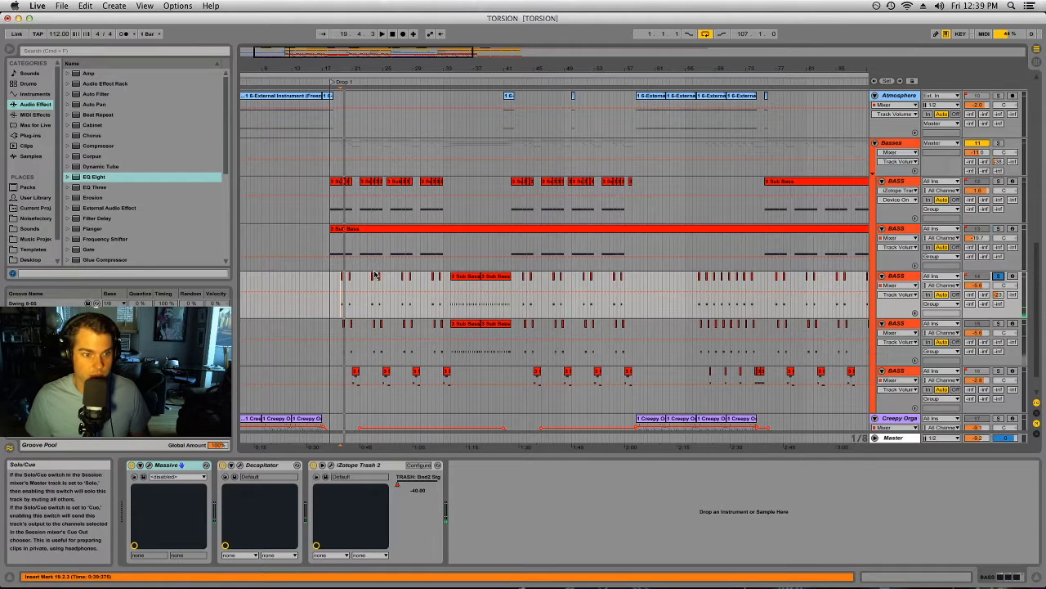
Step: Play the third BASS track's clip from bar 34, switching iZotope Trash 2 off and back on, then stop playback
click(459, 275)
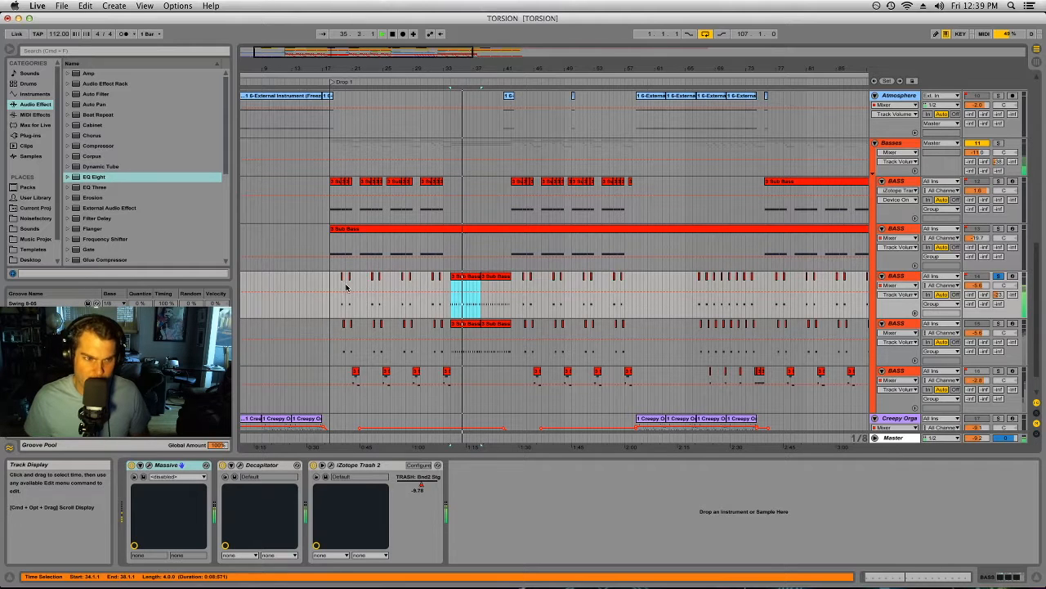
drag(332, 70, 331, 151)
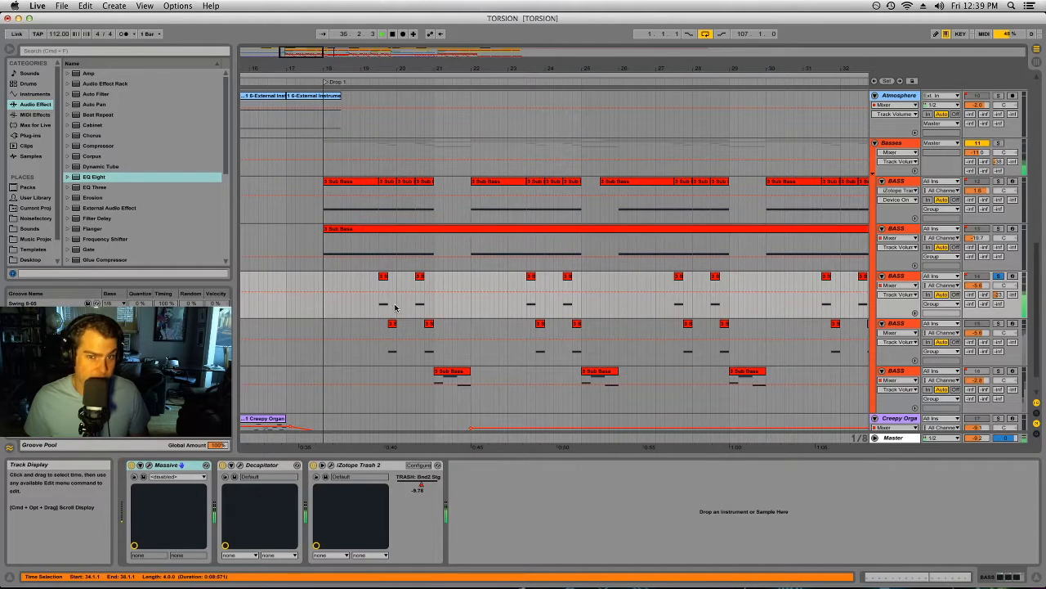
click(314, 465)
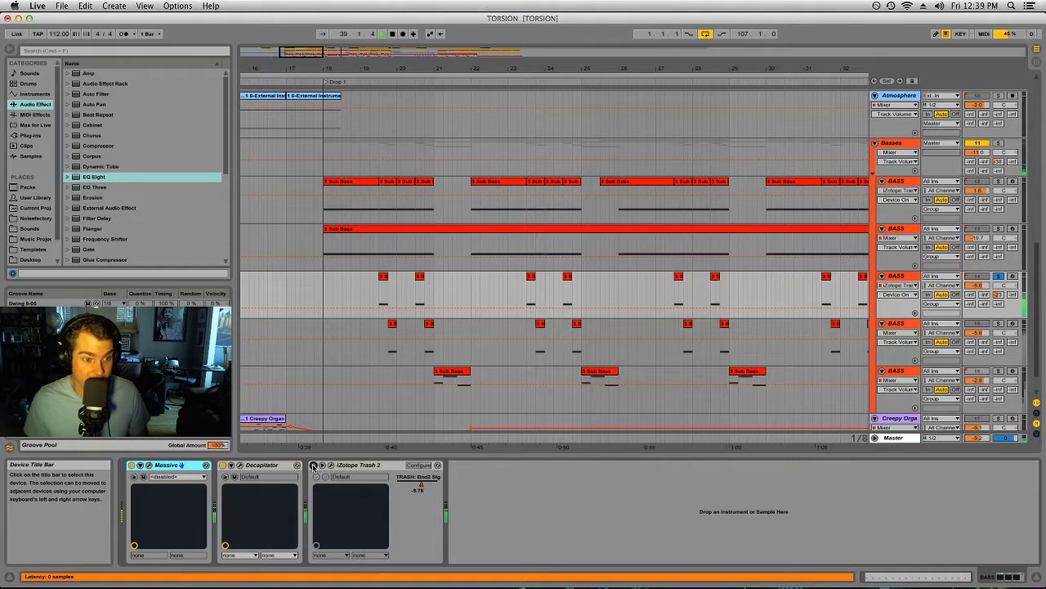
click(314, 465)
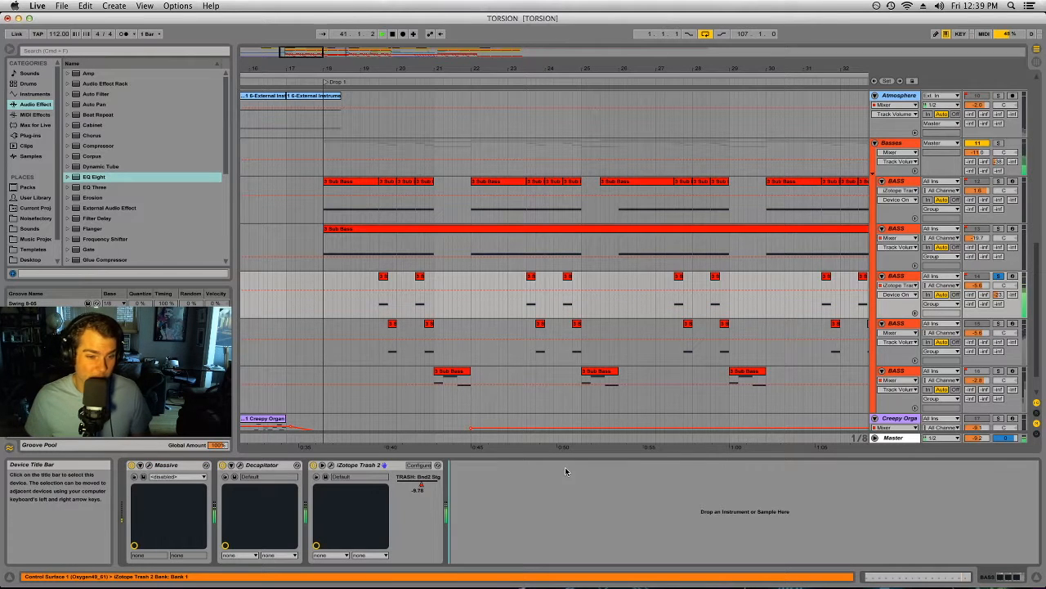
click(593, 280)
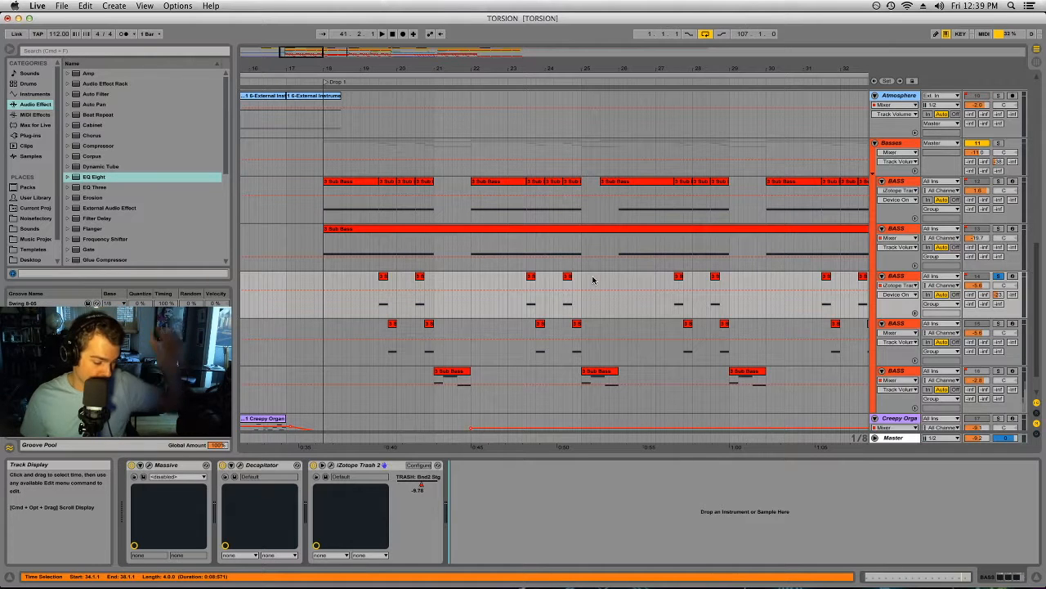
Step: Solo the second BASS track, play its long Sub Bass clip from Drop 1 and examine its device chain
drag(534, 69, 515, 68)
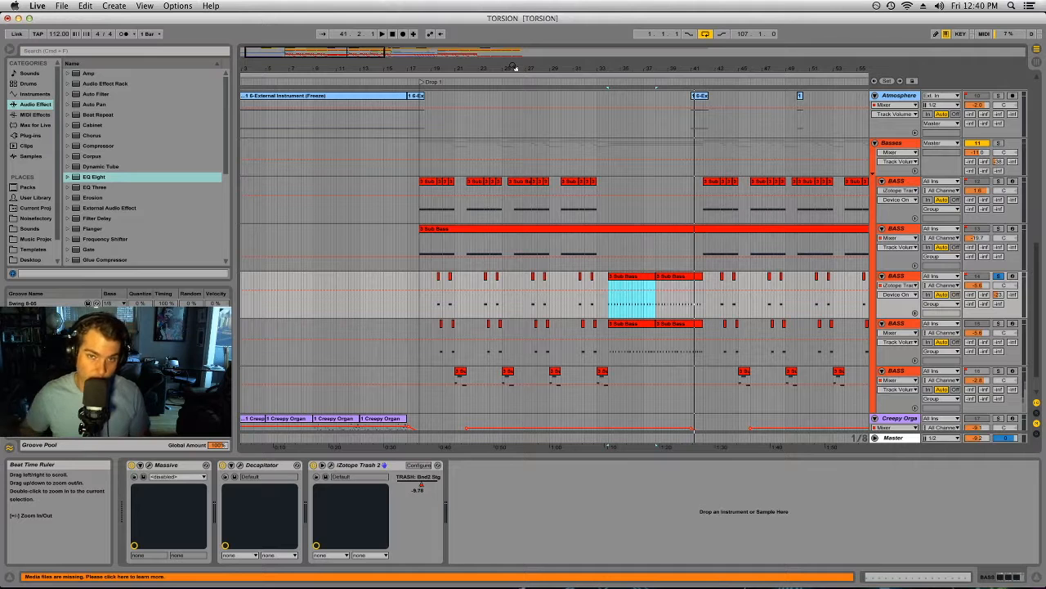
click(521, 131)
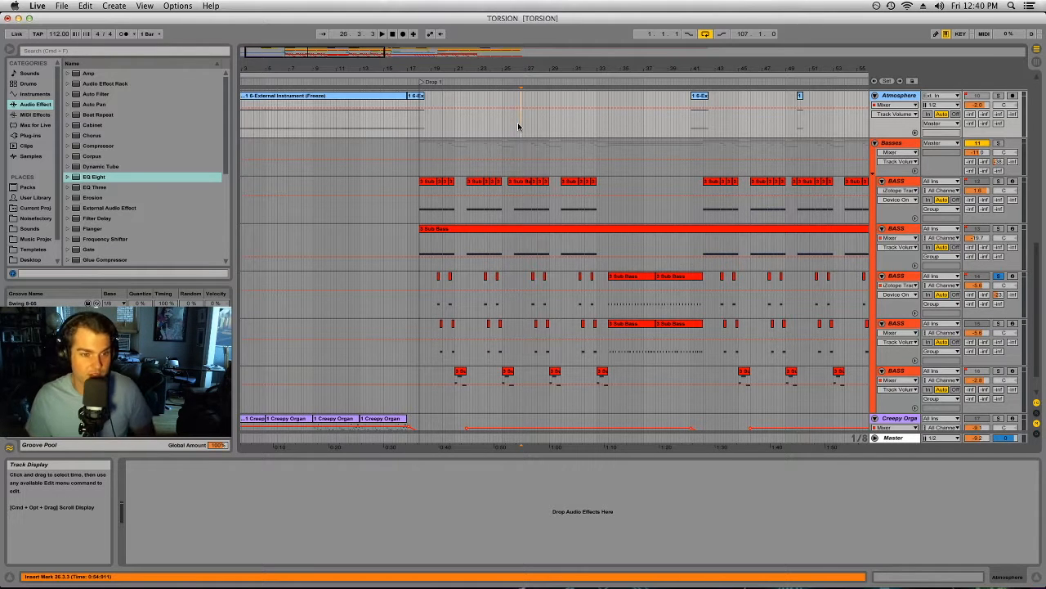
click(536, 238)
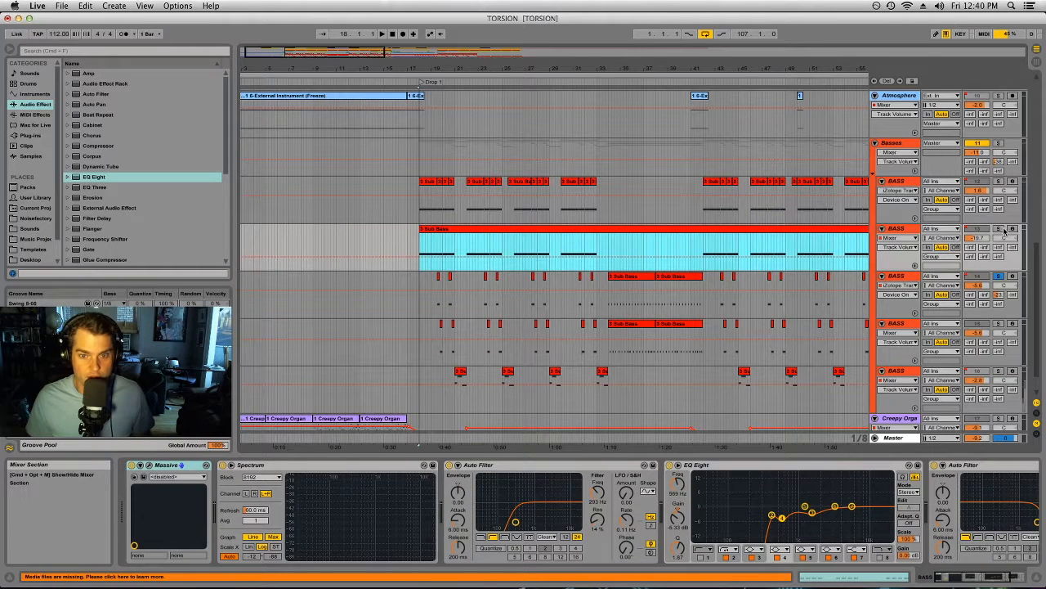
click(539, 229)
key(space)
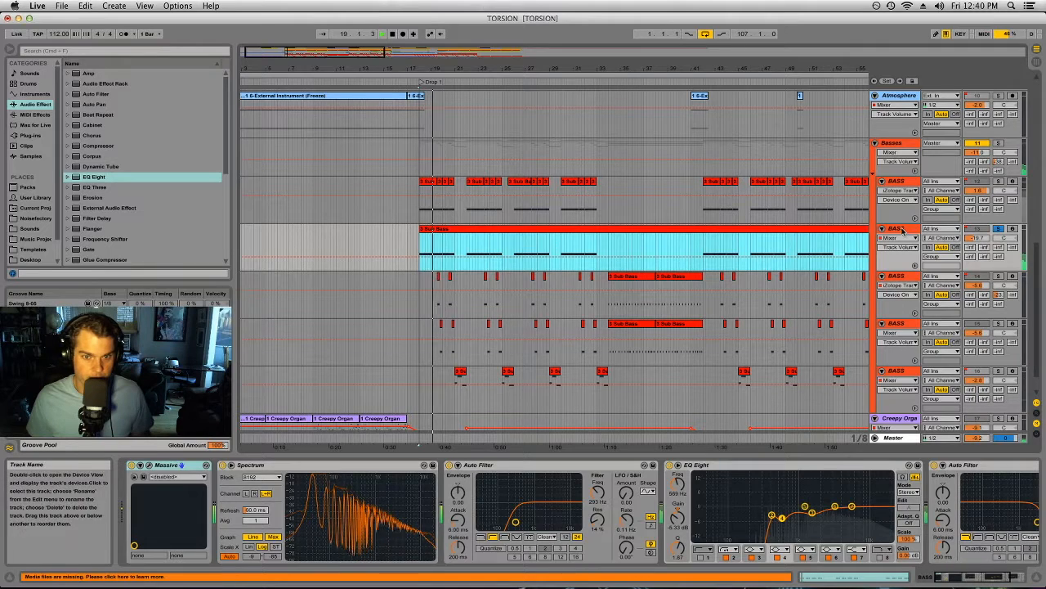
click(168, 490)
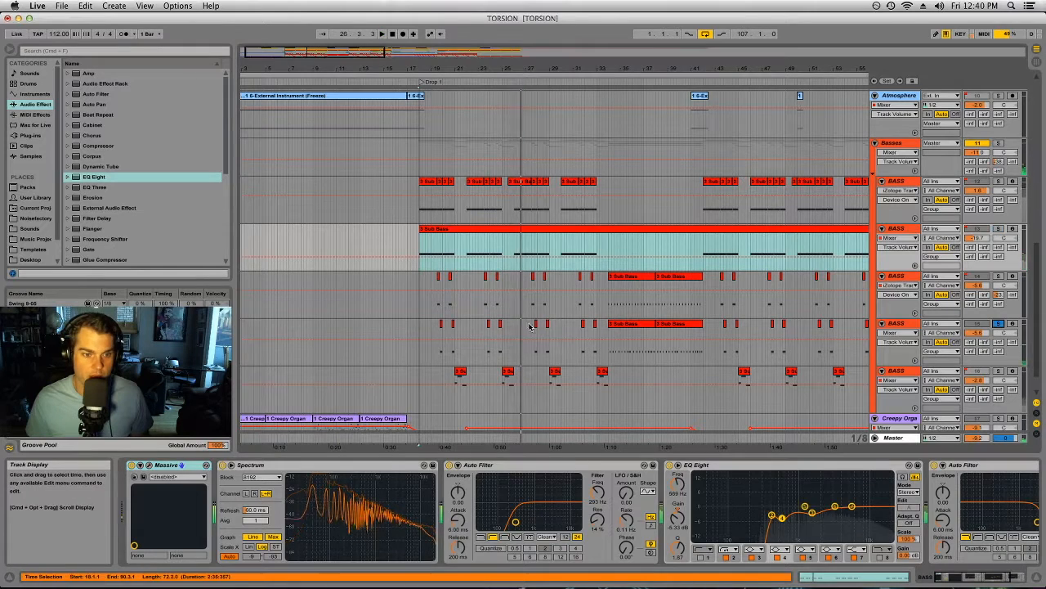
Step: Play the soloed fourth BASS track's clip from bar 34
click(635, 323)
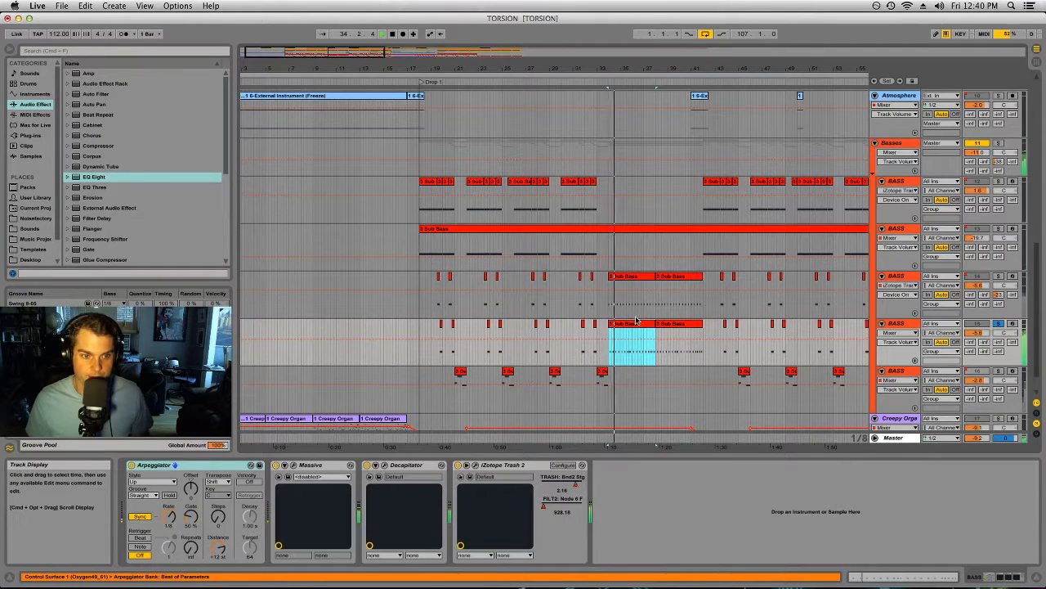
Step: Switch iZotope Trash 2 off and back on while the soloed fourth BASS track plays
scroll(572, 376, down, 2)
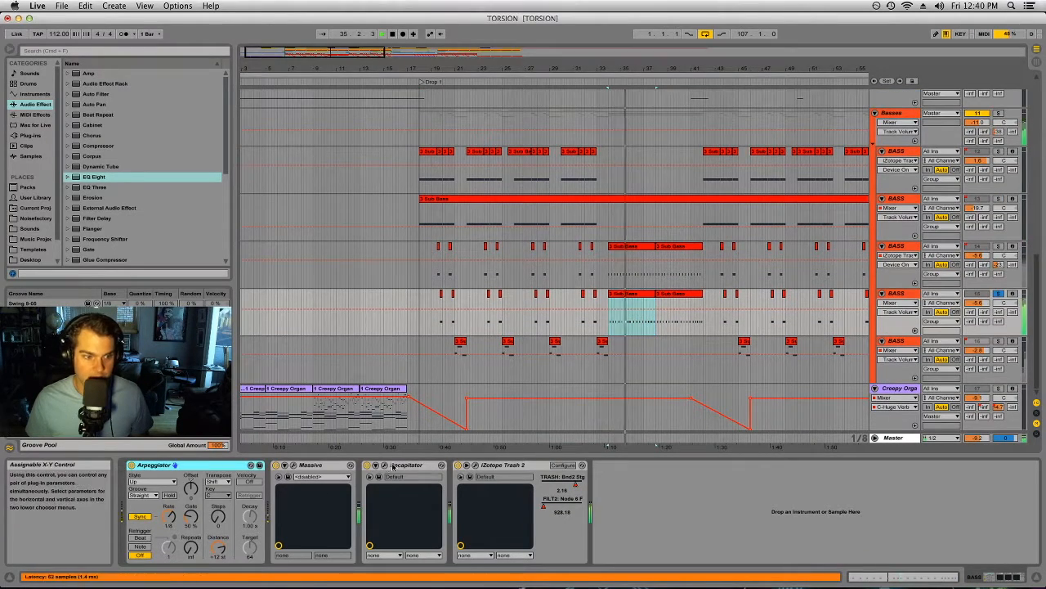
click(459, 464)
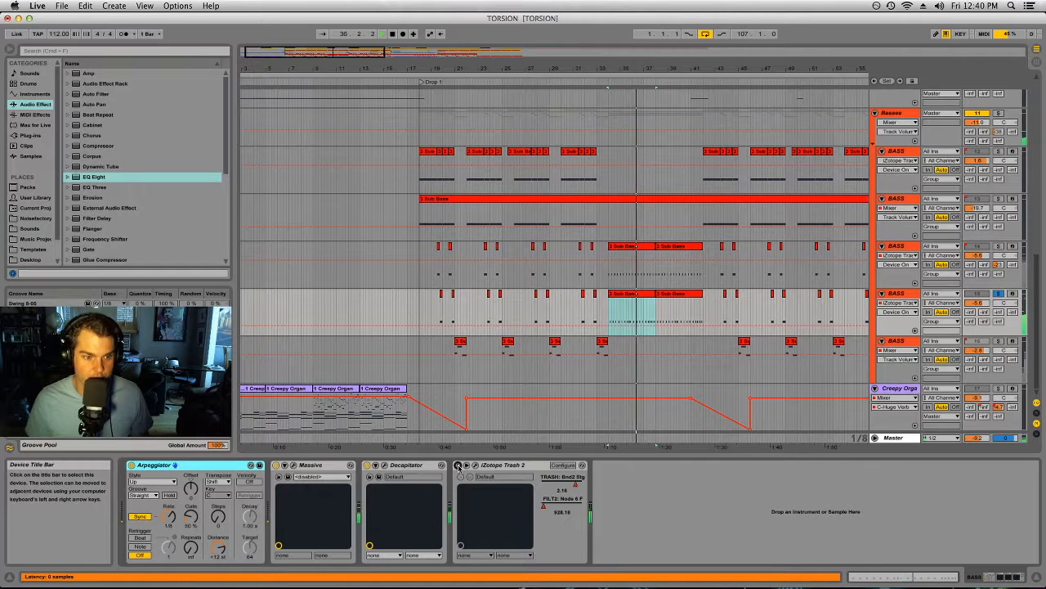
click(459, 464)
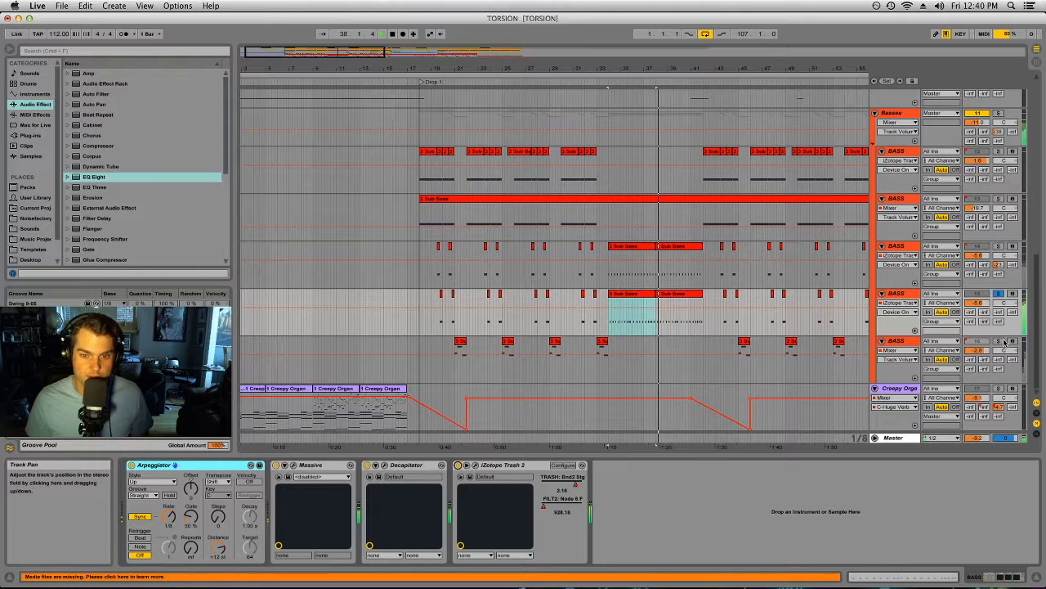
Step: Solo the fifth BASS track and play its first clip from bar 21
click(460, 343)
click(462, 343)
key(space)
key(space)
key(space)
click(428, 151)
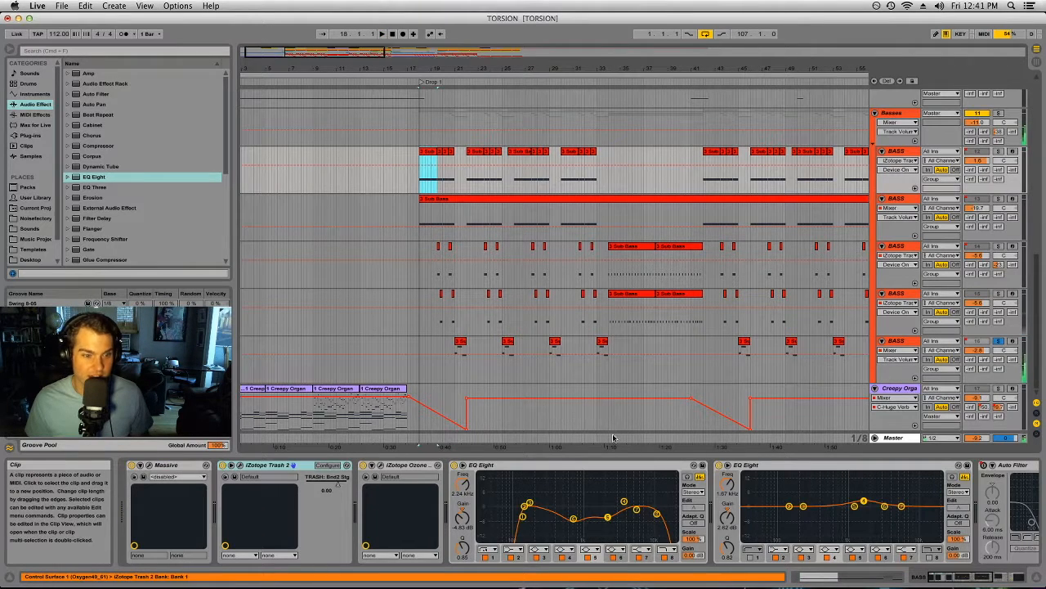
click(460, 343)
key(space)
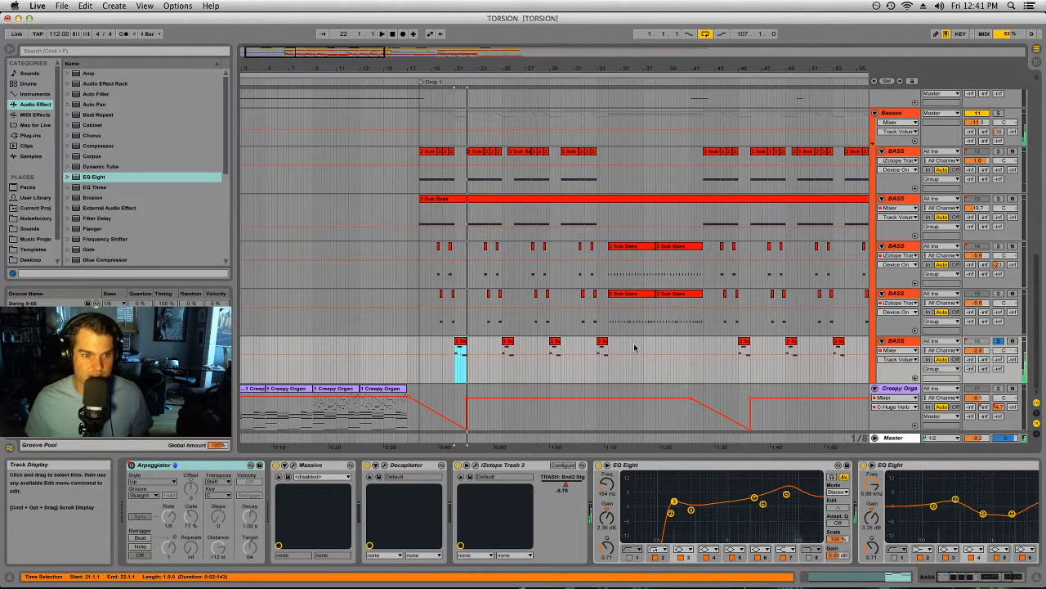
Step: Play the soloed fifth BASS track from further points in the arrangement, including bars 41 and 73
click(696, 268)
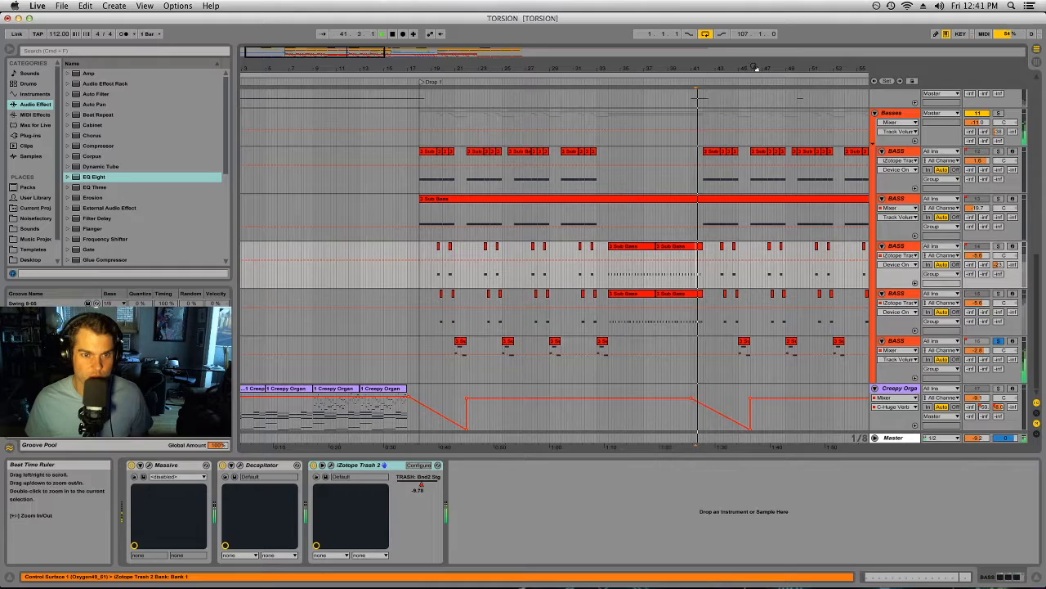
drag(755, 69, 548, 69)
click(583, 219)
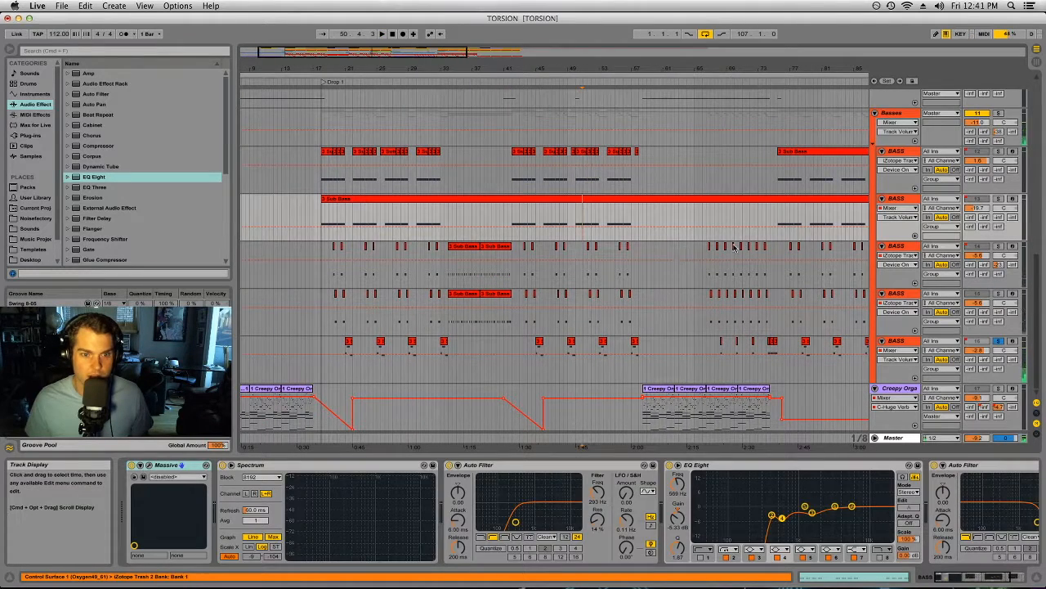
click(764, 215)
key(space)
Step: Play the unsoloed mix through the transition into the second Creepy Organ section, then stop and show the whole arrangement
mouse_move(785, 70)
mouse_down()
mouse_move(786, 119)
mouse_move(786, 76)
mouse_move(771, 68)
mouse_move(681, 68)
mouse_up()
click(543, 82)
drag(543, 68, 545, 103)
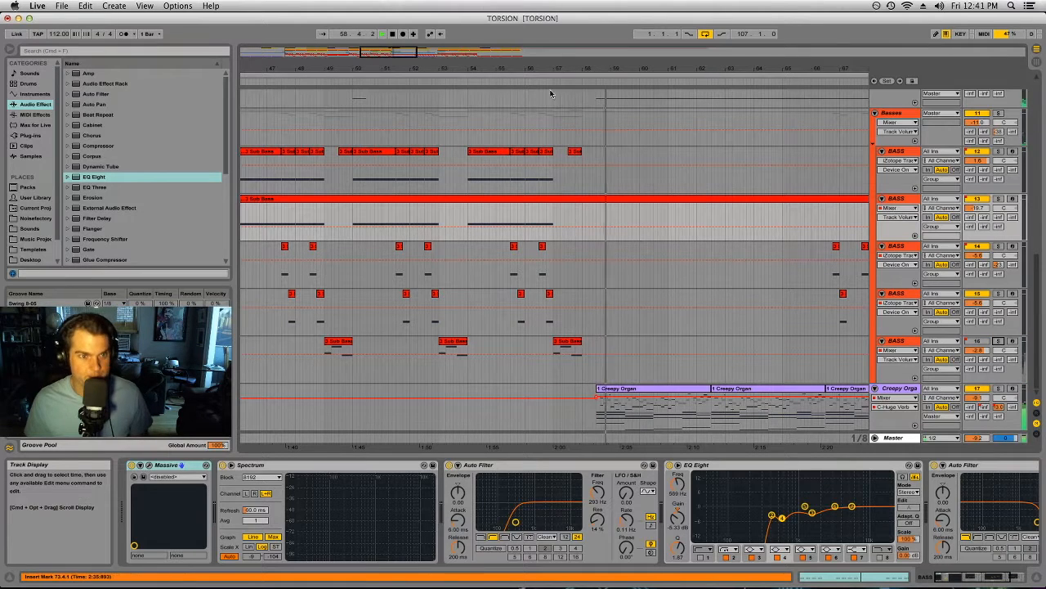
drag(561, 69, 396, 62)
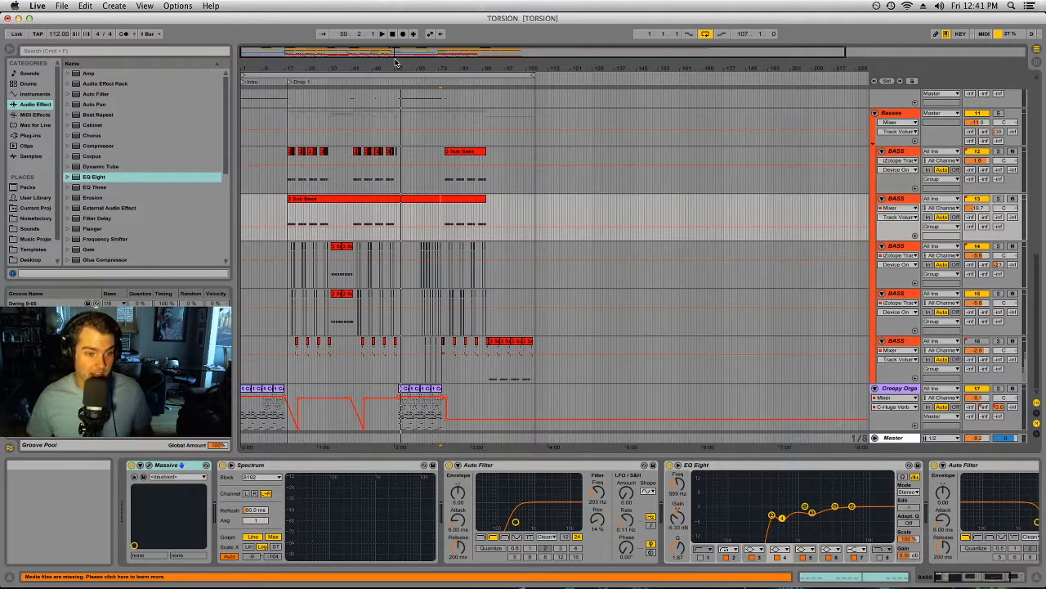
Step: Move the offline 07 Sustainer clip on the 2 Audio track to bar 1
scroll(471, 365, up, 8)
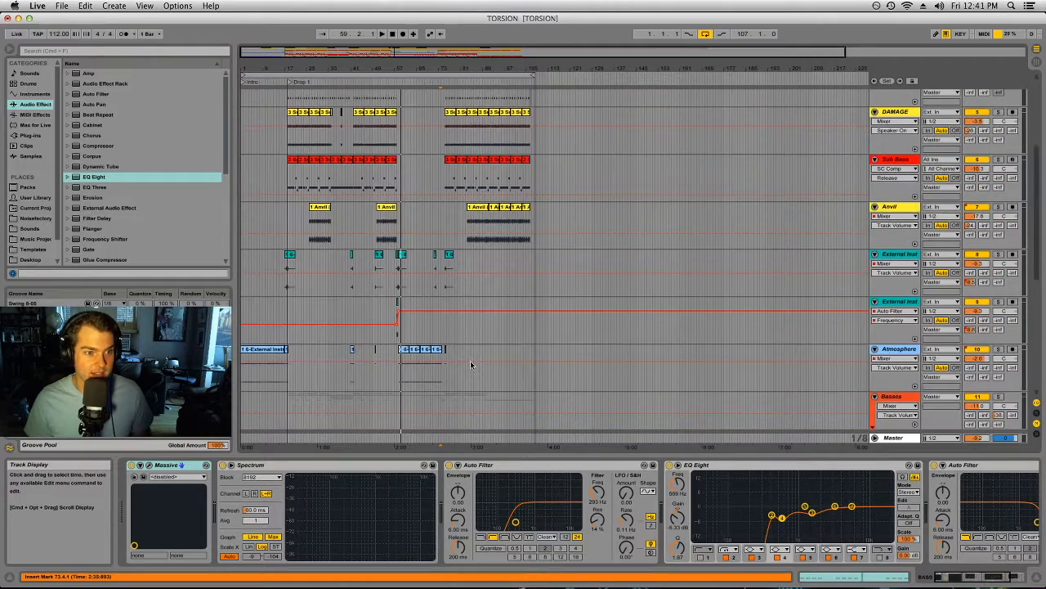
scroll(470, 364, up, 5)
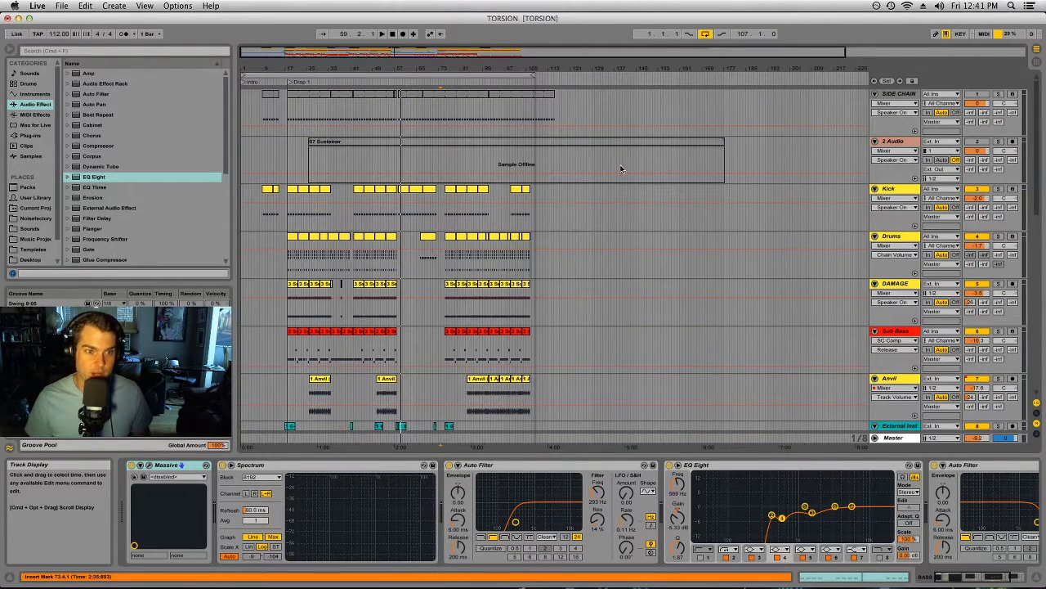
drag(621, 144, 440, 141)
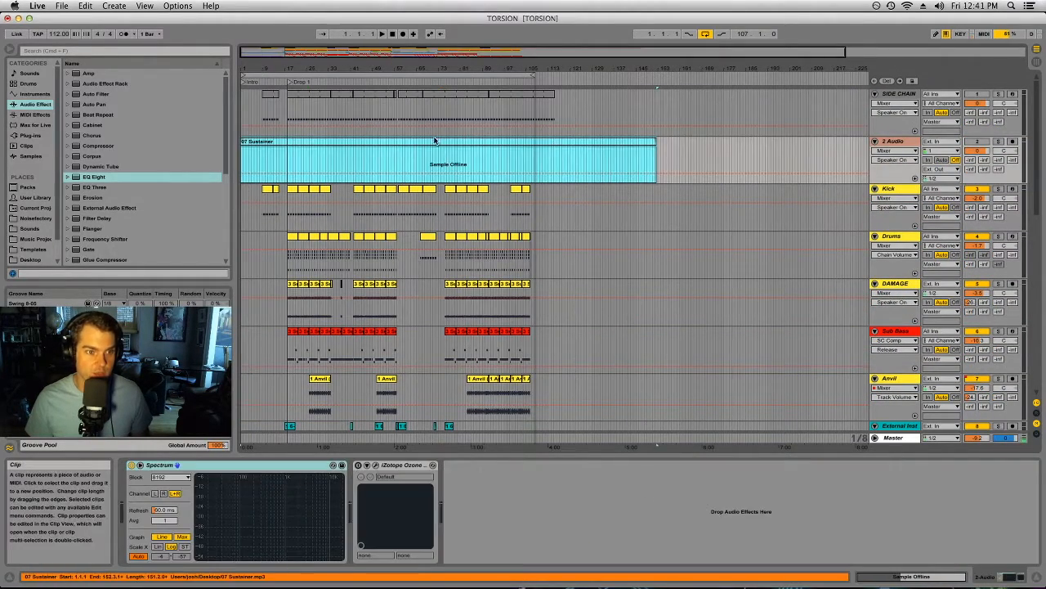
click(708, 156)
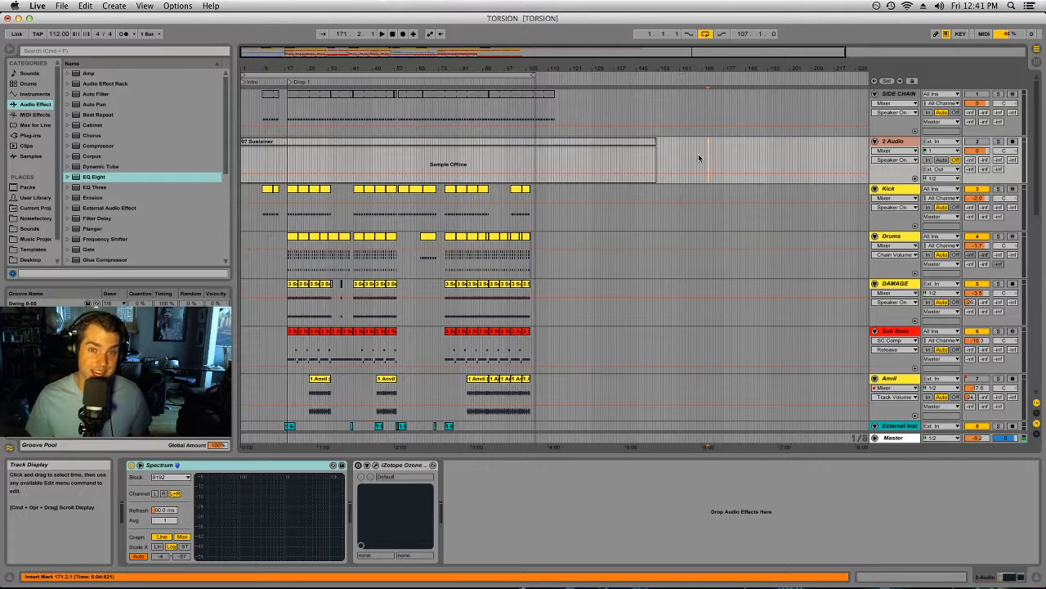
key(space)
scroll(433, 269, down, 1)
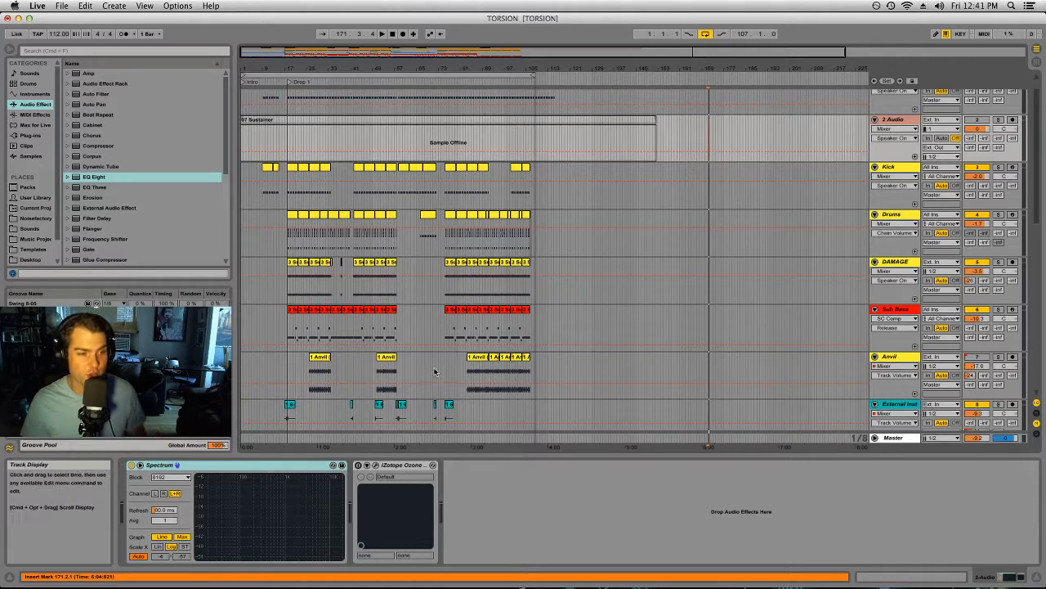
scroll(434, 360, down, 6)
scroll(434, 353, down, 4)
scroll(434, 353, up, 11)
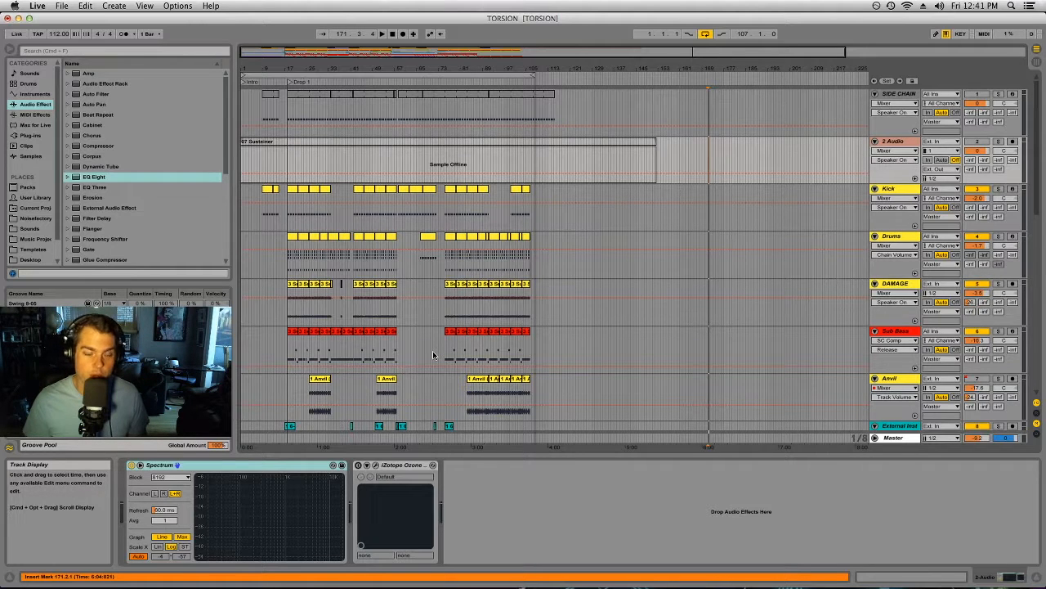
scroll(434, 355, down, 12)
Step: Show the Master track's iZotope Ozone 7 window in Session View and close its Preset Manager
key(Tab)
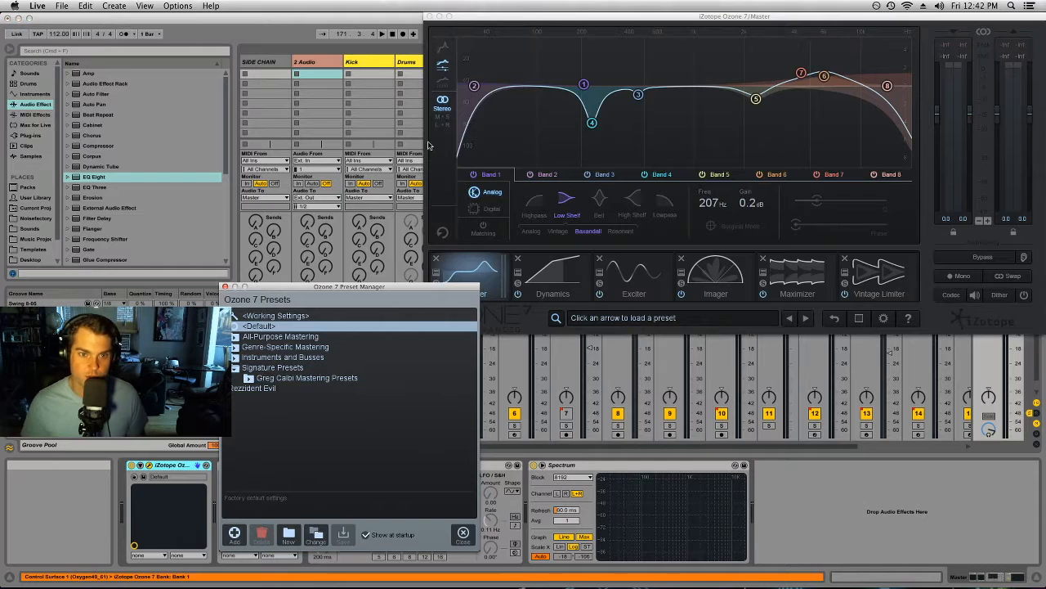
drag(531, 16, 373, 43)
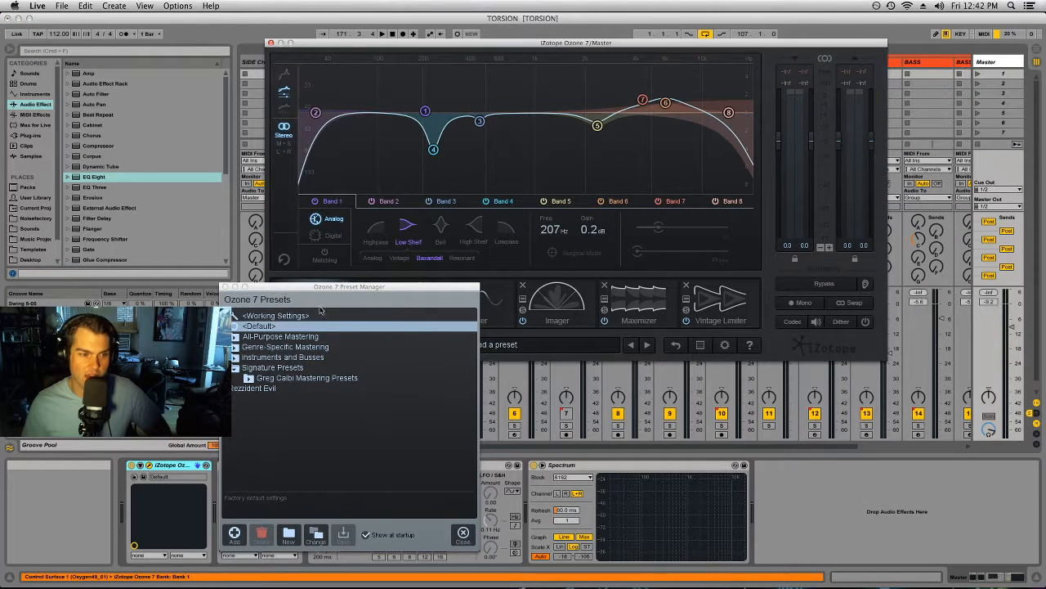
click(227, 287)
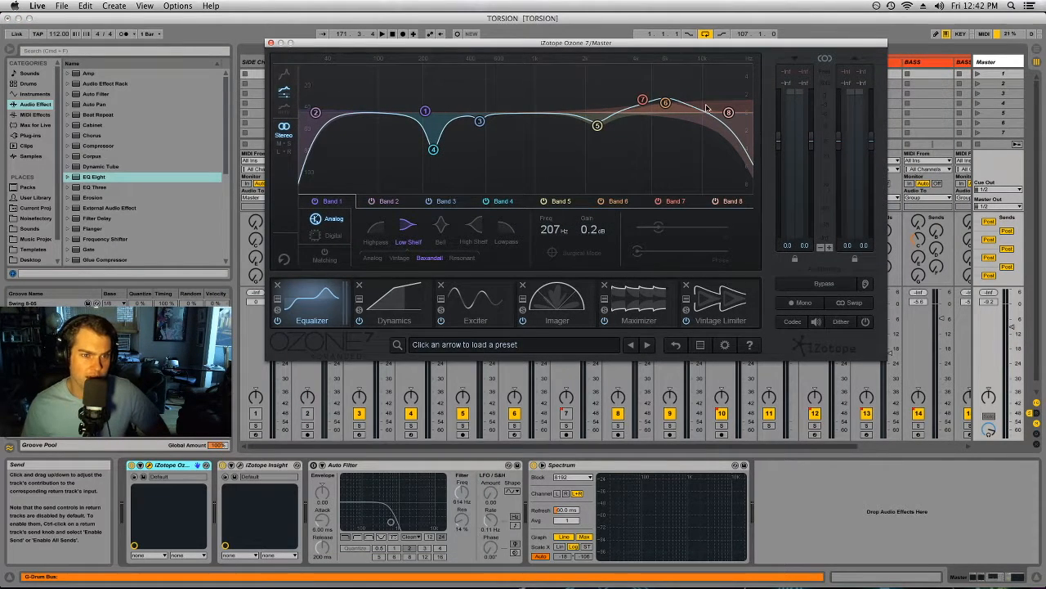
Step: Examine bands 5, 6 and 4 of the Ozone 7 Equalizer on the Master track
click(598, 126)
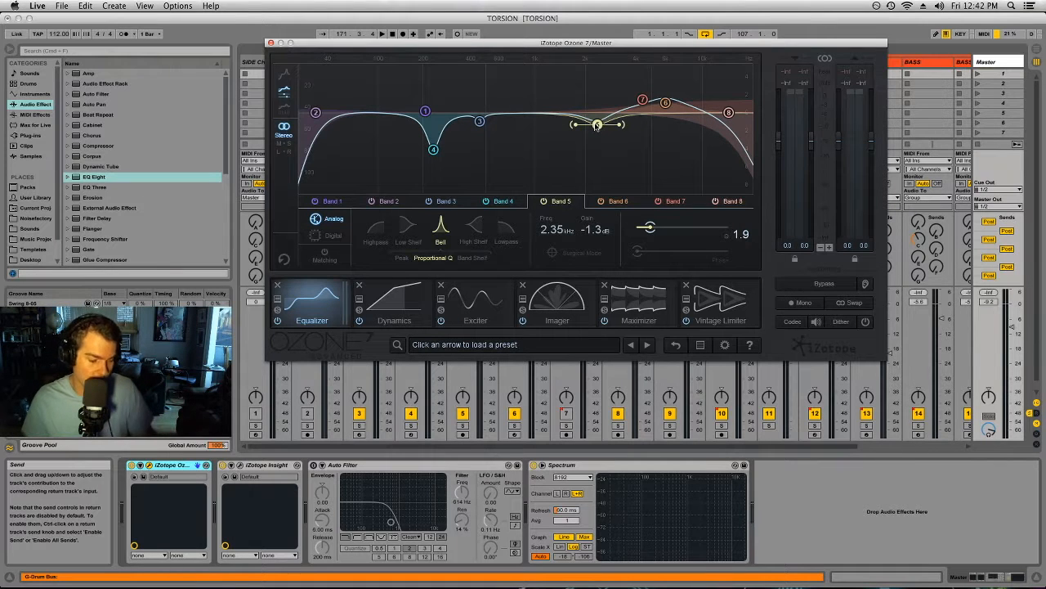
click(665, 102)
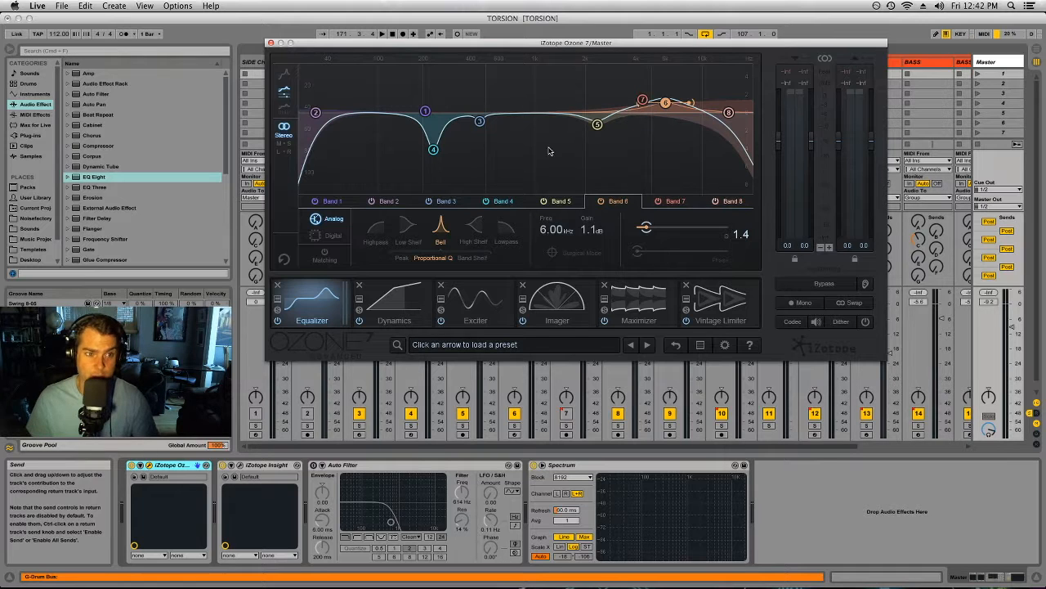
click(434, 150)
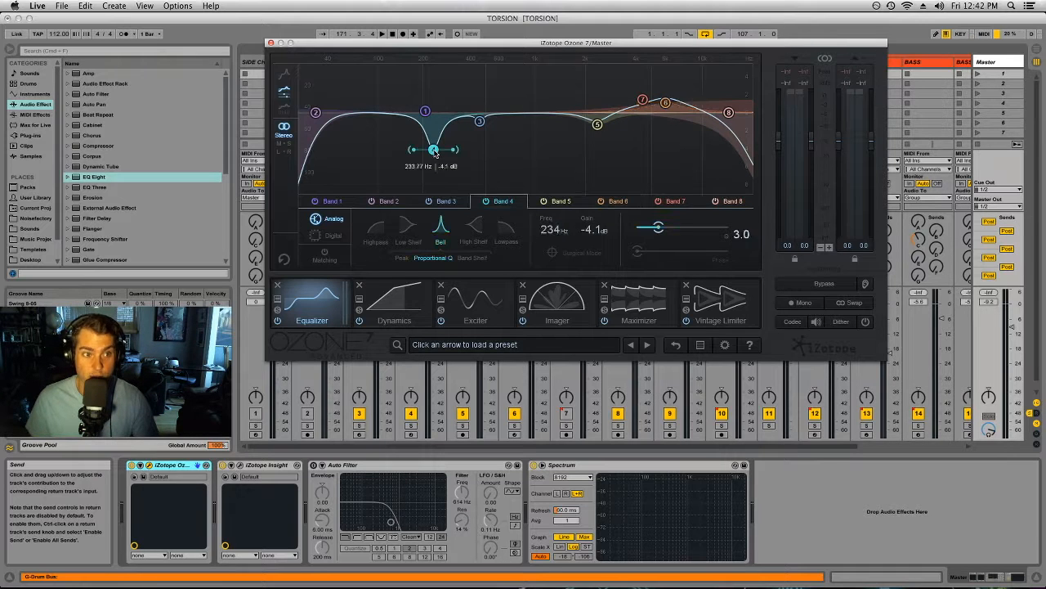
Step: Reset Equalizer band 4, then place it at about 232 Hz with a gain of about -4.2 dB
click(435, 153)
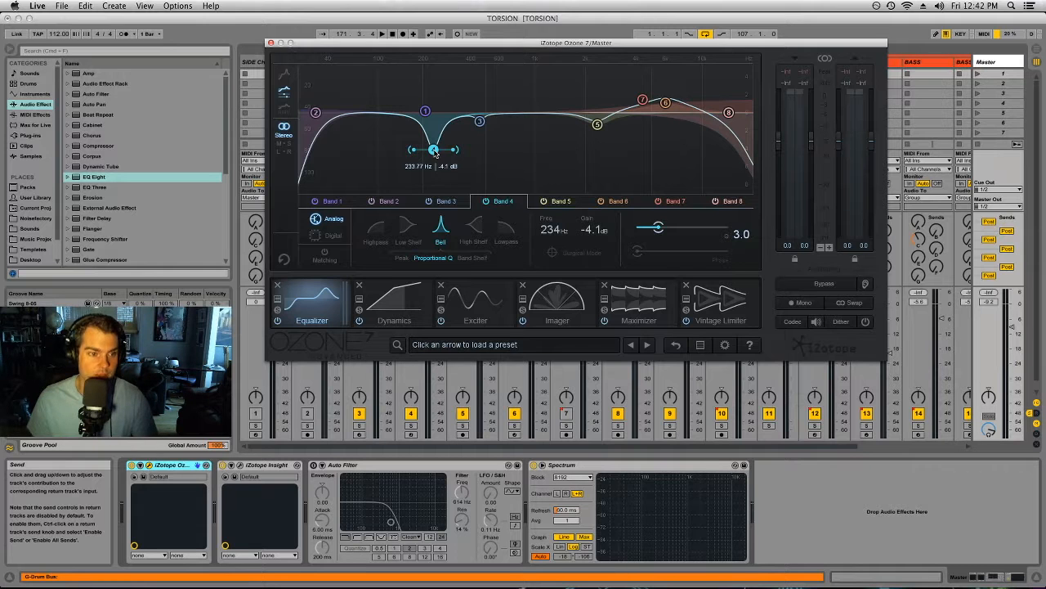
double_click(435, 153)
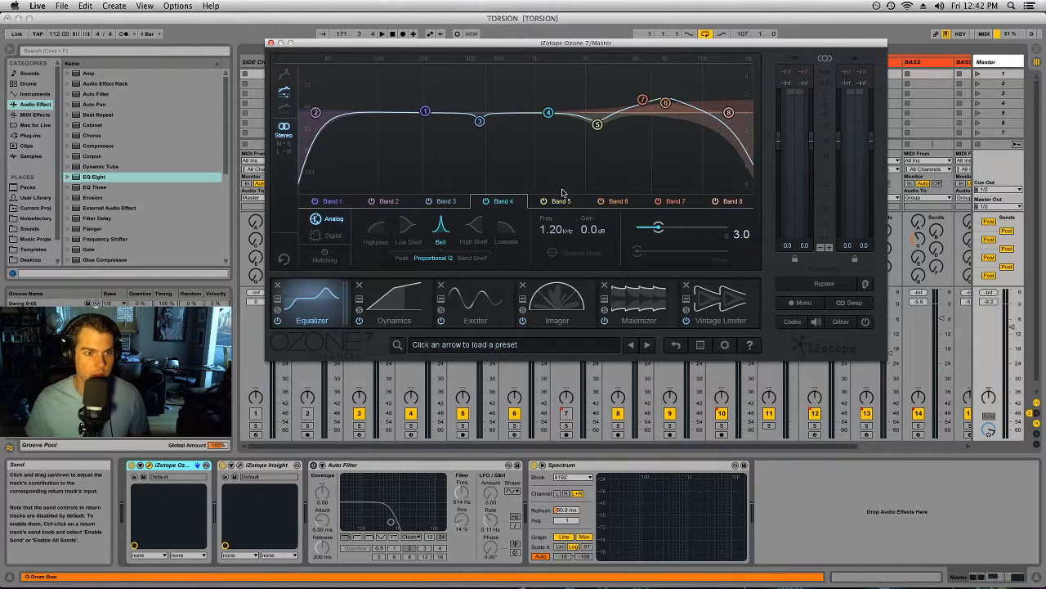
drag(549, 112, 433, 151)
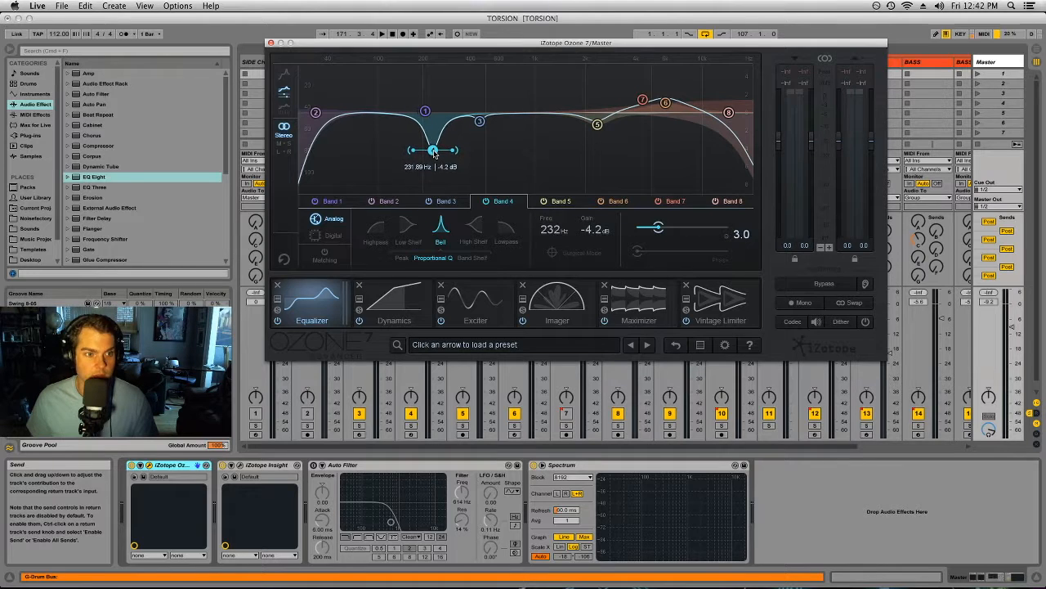
Step: Examine the compressor and limiter settings of bands 1 to 4 in Ozone's Dynamics module
click(393, 295)
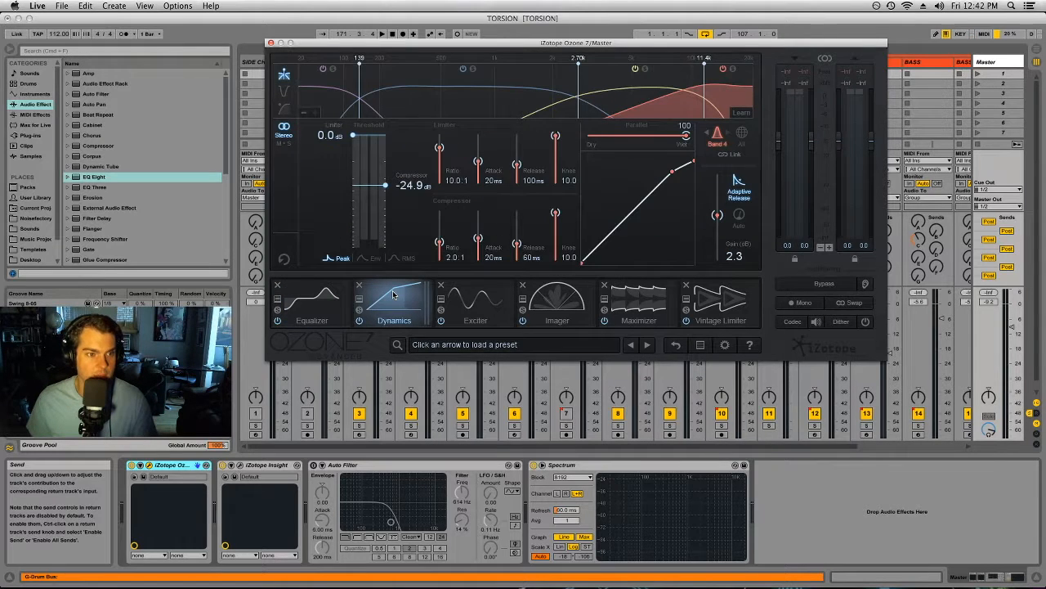
click(340, 103)
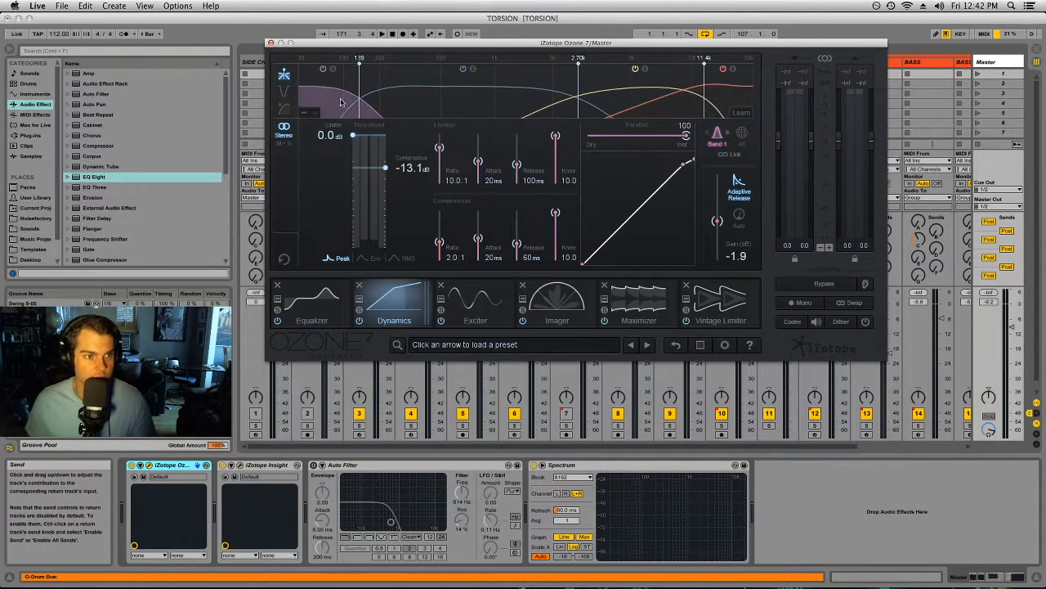
click(433, 103)
click(605, 100)
click(730, 96)
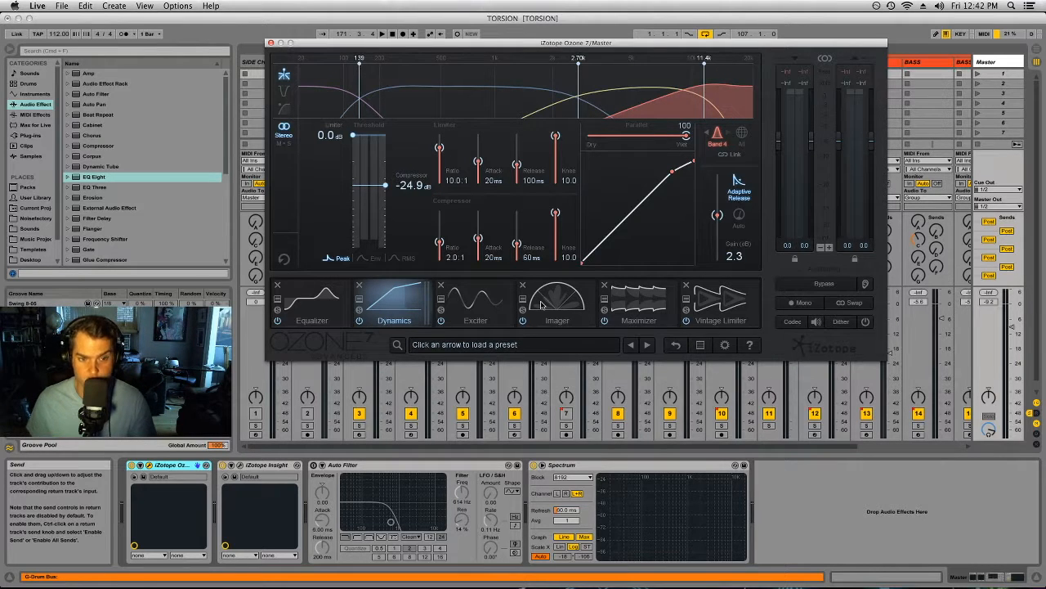
Step: Examine the settings of Ozone's Exciter, Imager, Maximizer and Vintage Limiter modules
click(475, 302)
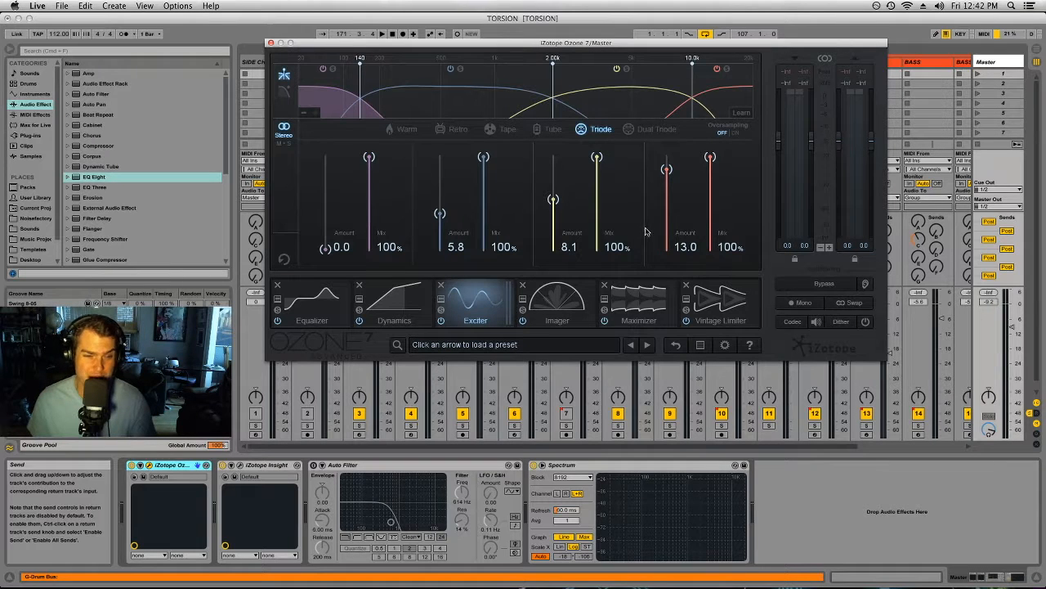
click(556, 309)
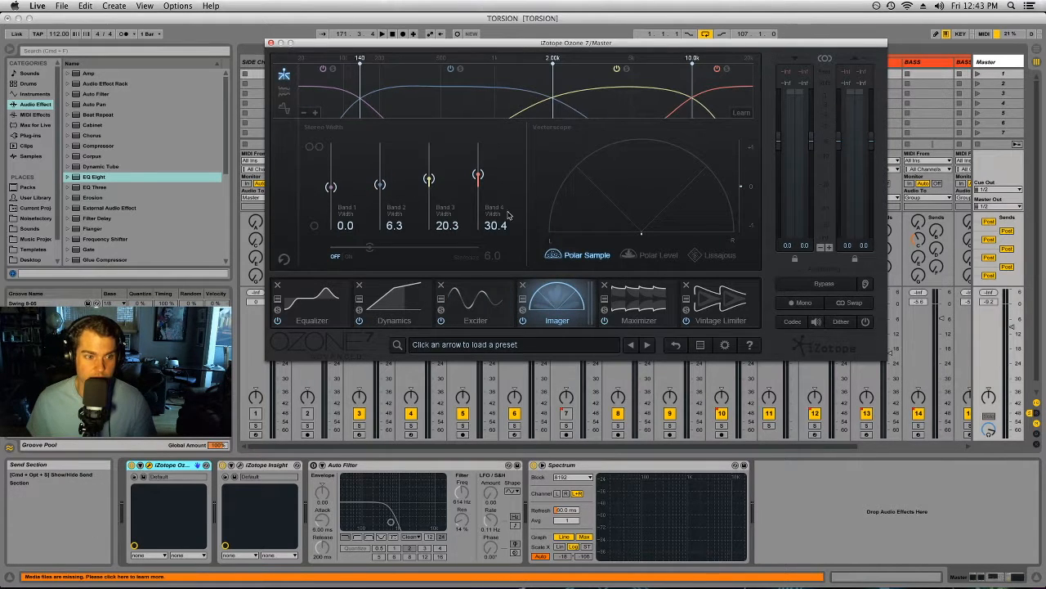
click(636, 303)
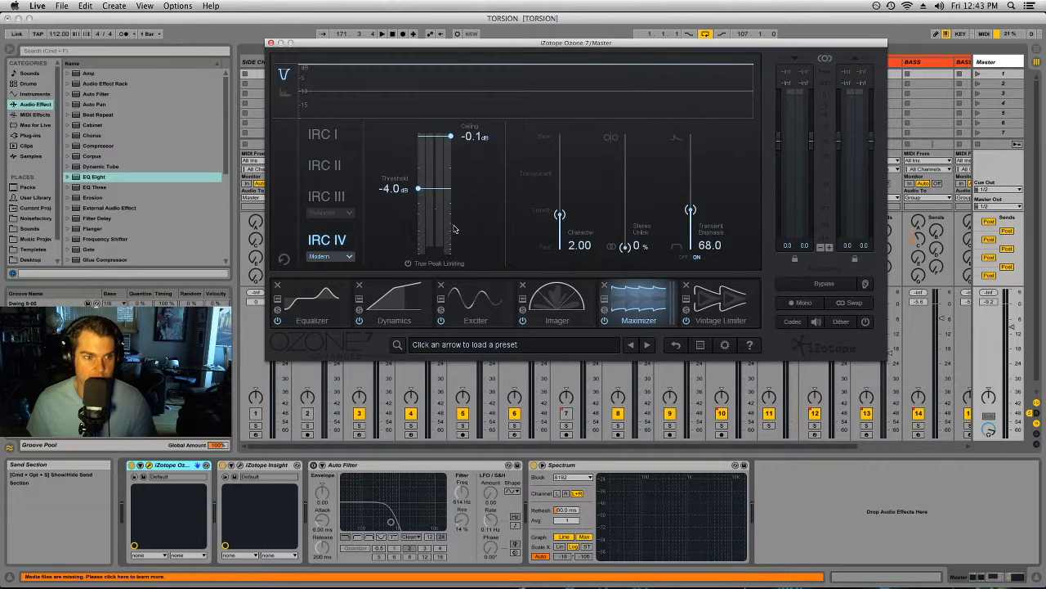
click(721, 302)
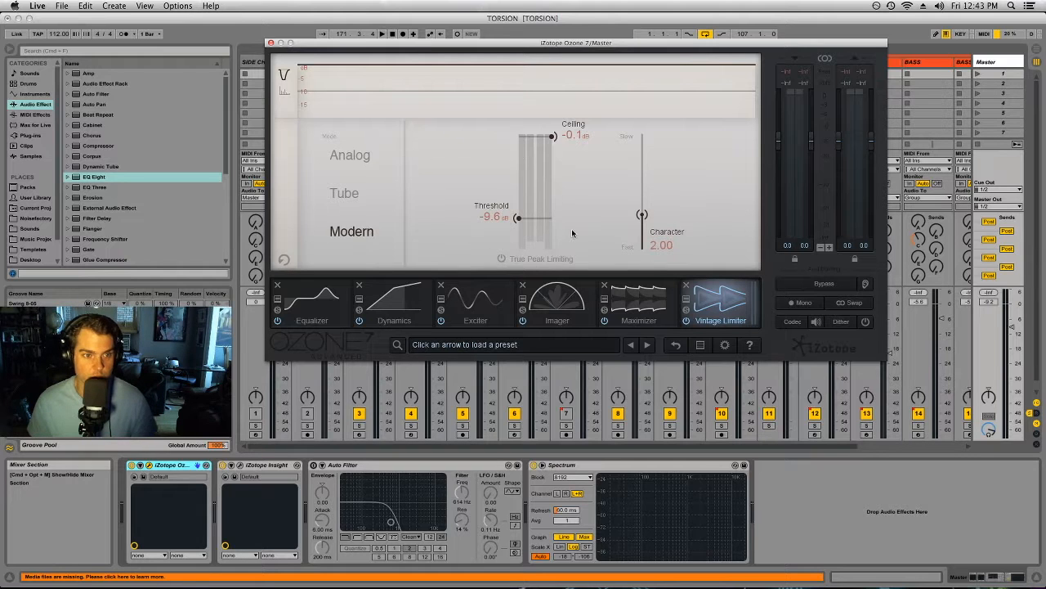
Step: Set the playback start to the beginning of Drop 1 on the first BASS track in the Arrangement
click(382, 34)
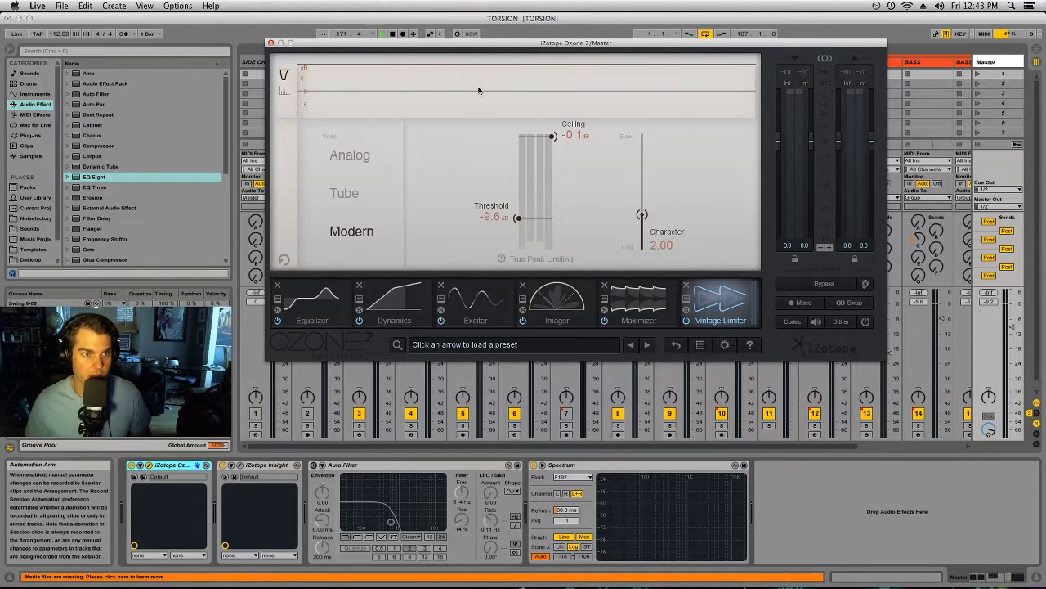
drag(479, 46, 471, 128)
key(Tab)
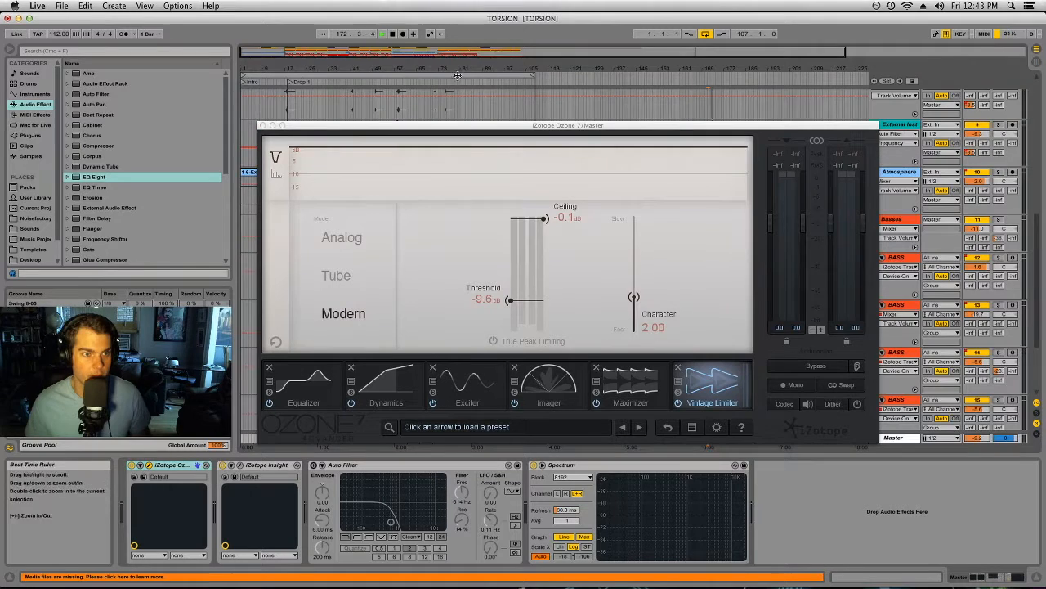
scroll(358, 104, down, 3)
drag(357, 125, 376, 250)
click(292, 186)
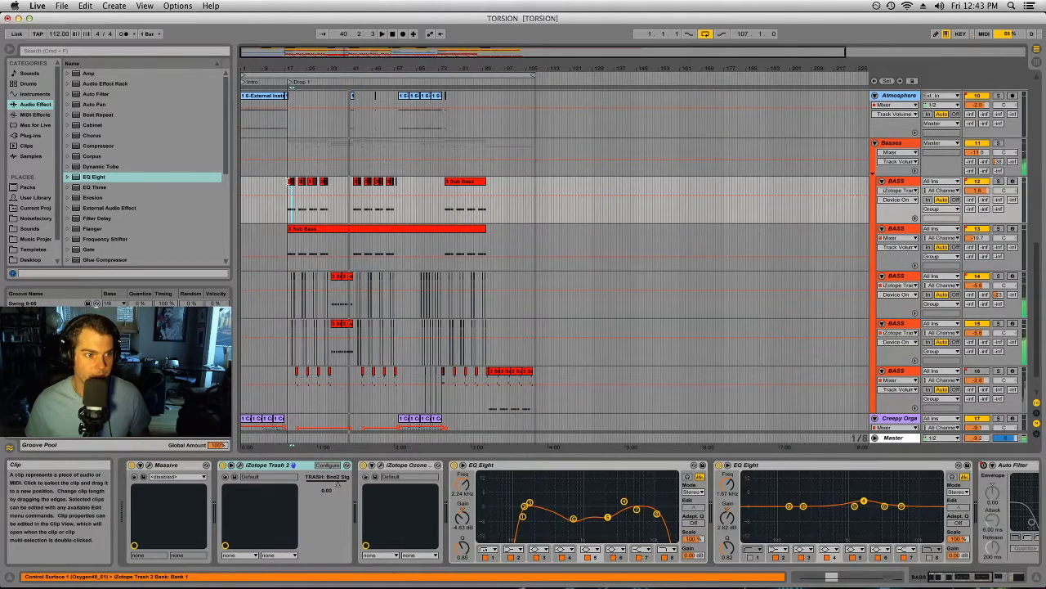
Step: Play the drop from the Session mixer and watch the Master's Ozone 7 Vintage Limiter and Maximizer metering
key(Tab)
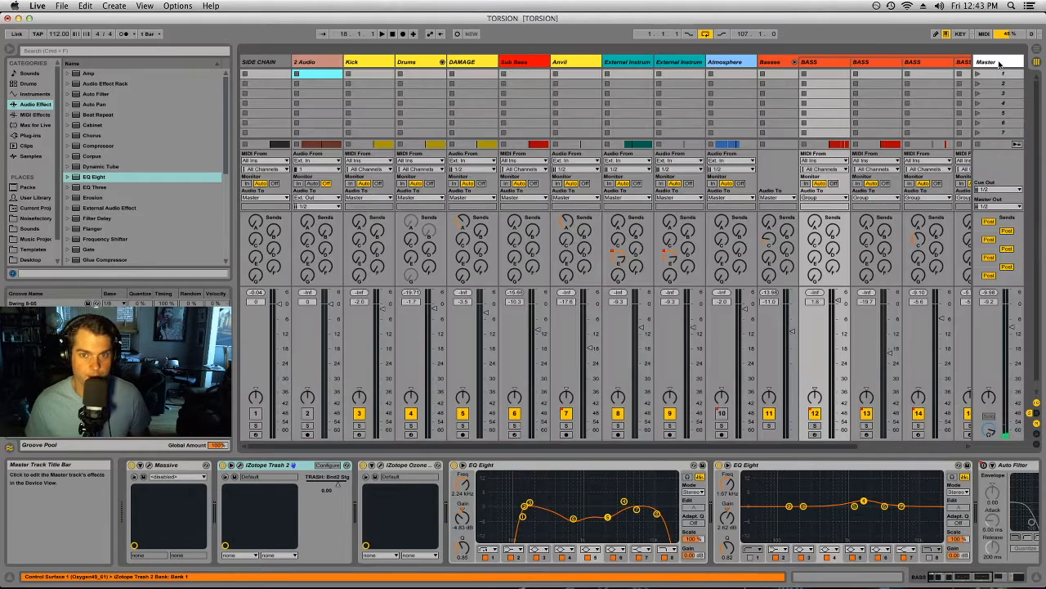
key(space)
click(999, 63)
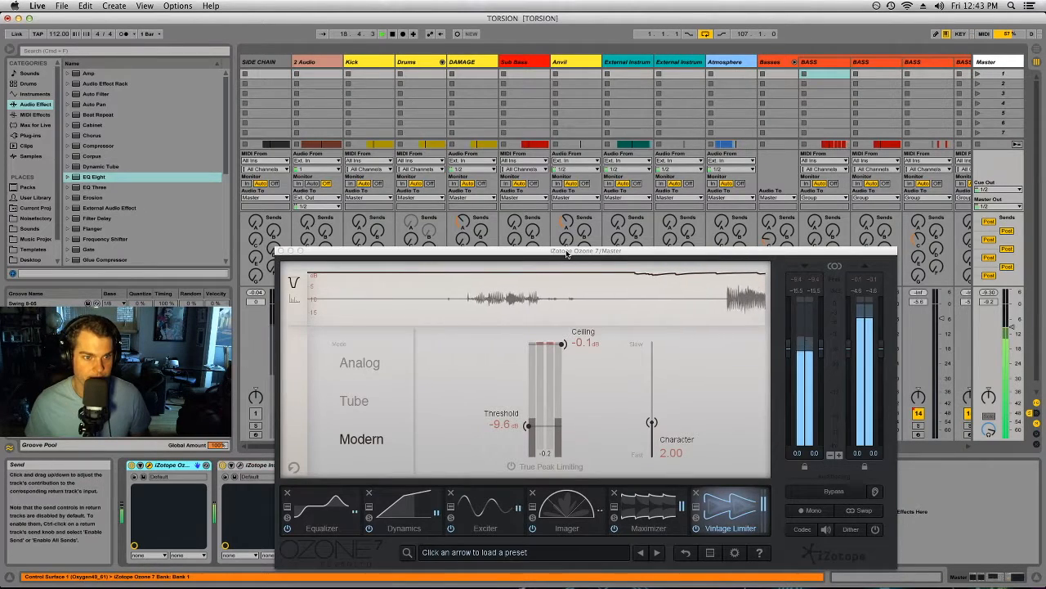
drag(565, 250, 564, 112)
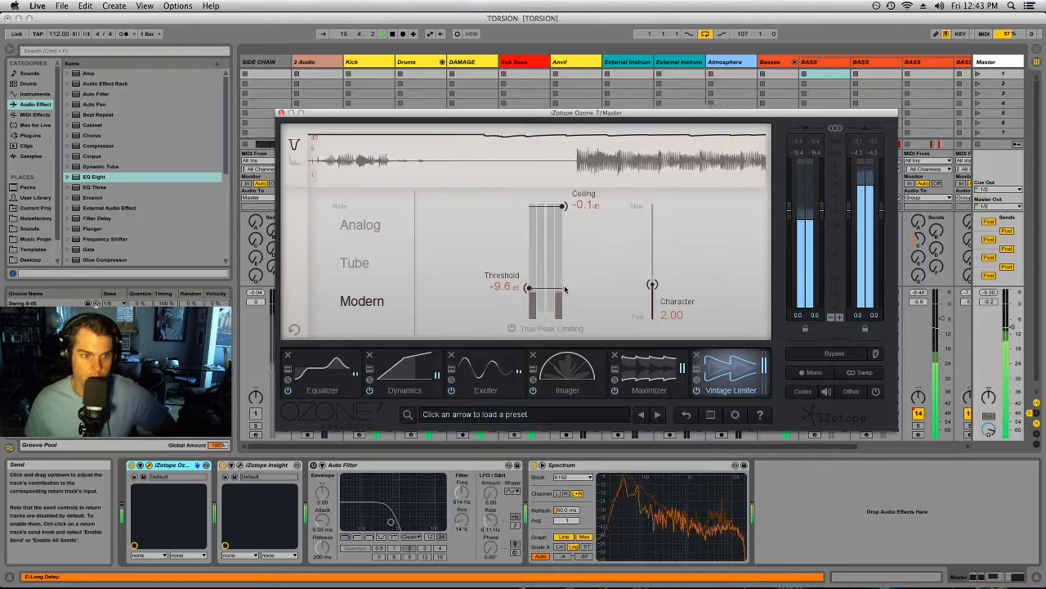
click(644, 370)
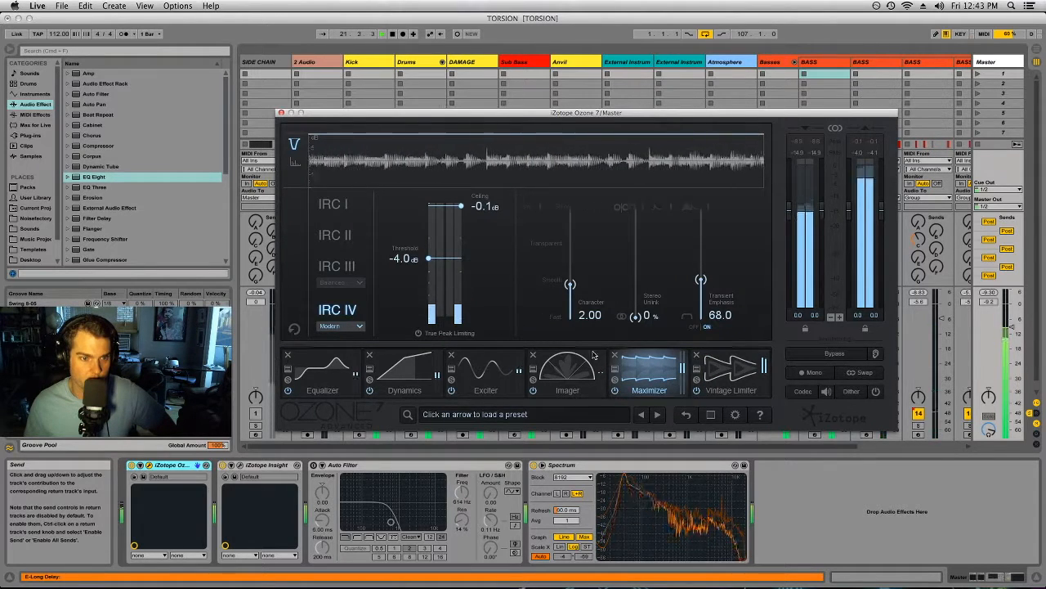
Step: Watch the stereo image in Ozone's Imager with the vectorscope on Polar Level, and return it to Polar Sample
click(570, 376)
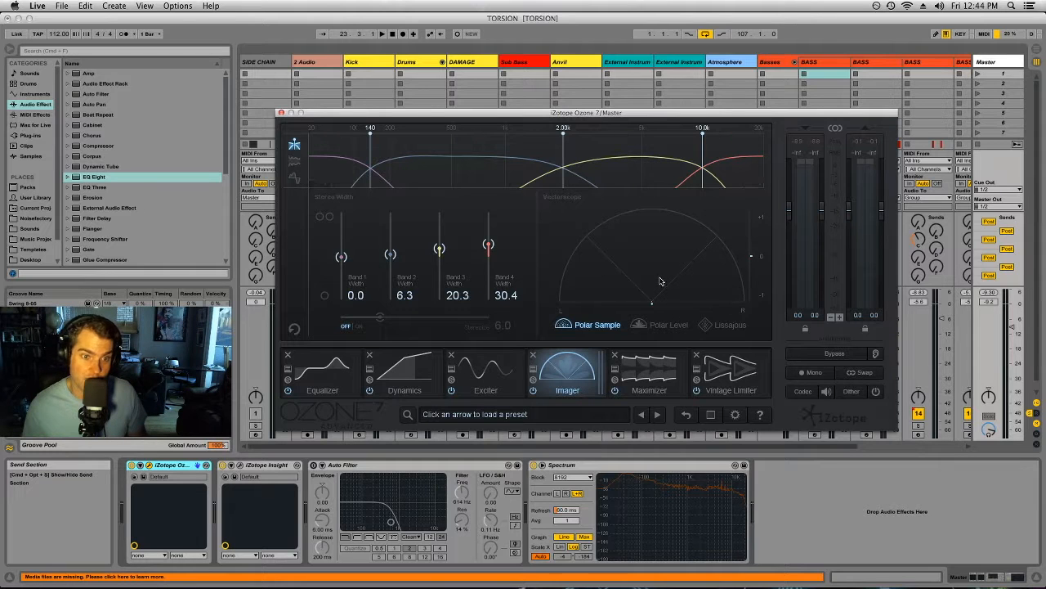
click(637, 327)
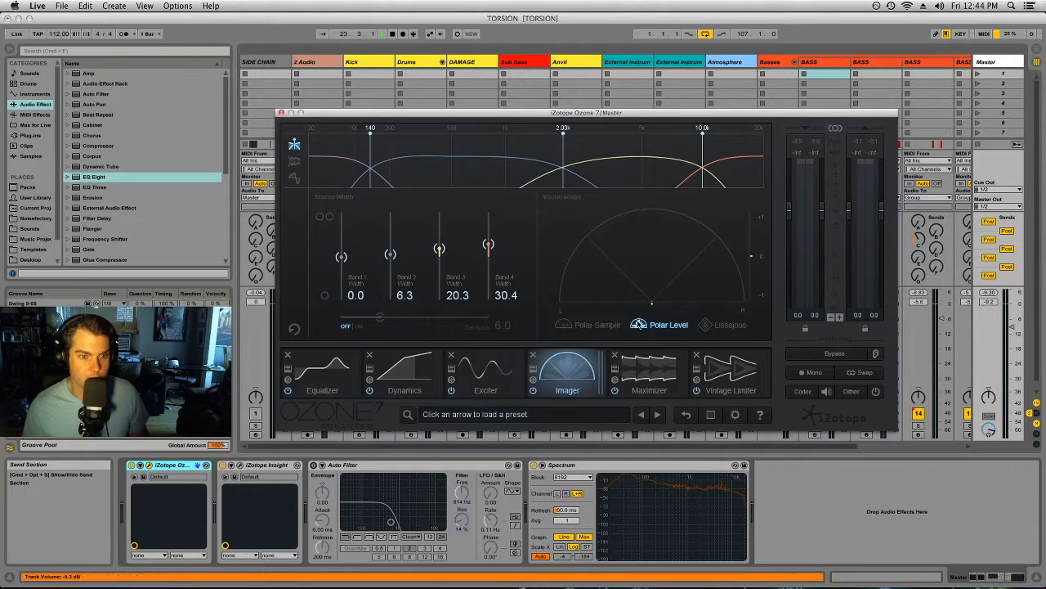
key(space)
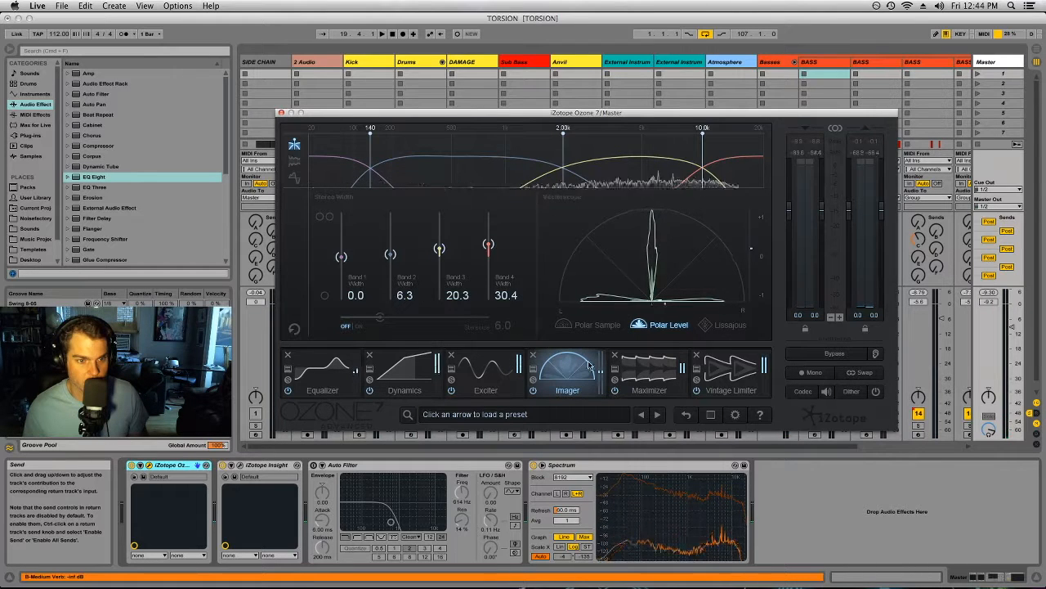
click(585, 324)
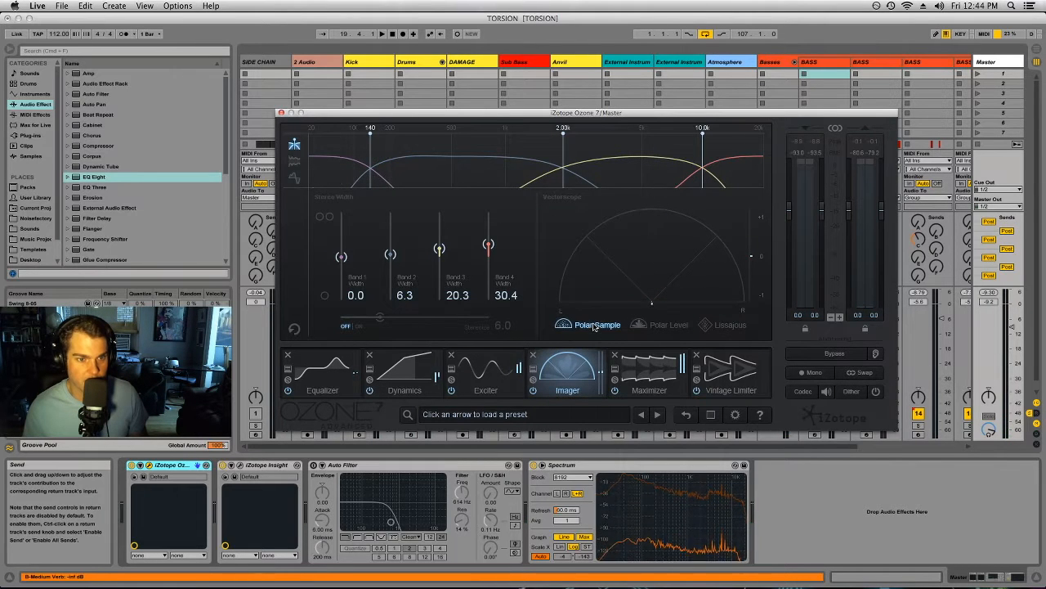
Step: Compare the playing mix with Ozone's Exciter bypassed and active twice, leaving the module enabled
click(493, 374)
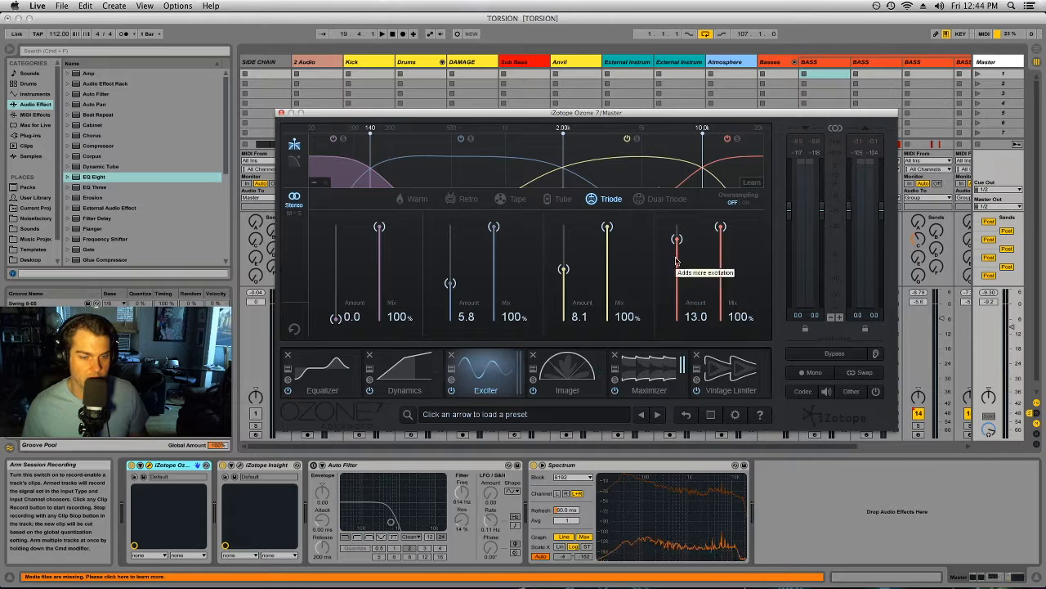
click(452, 391)
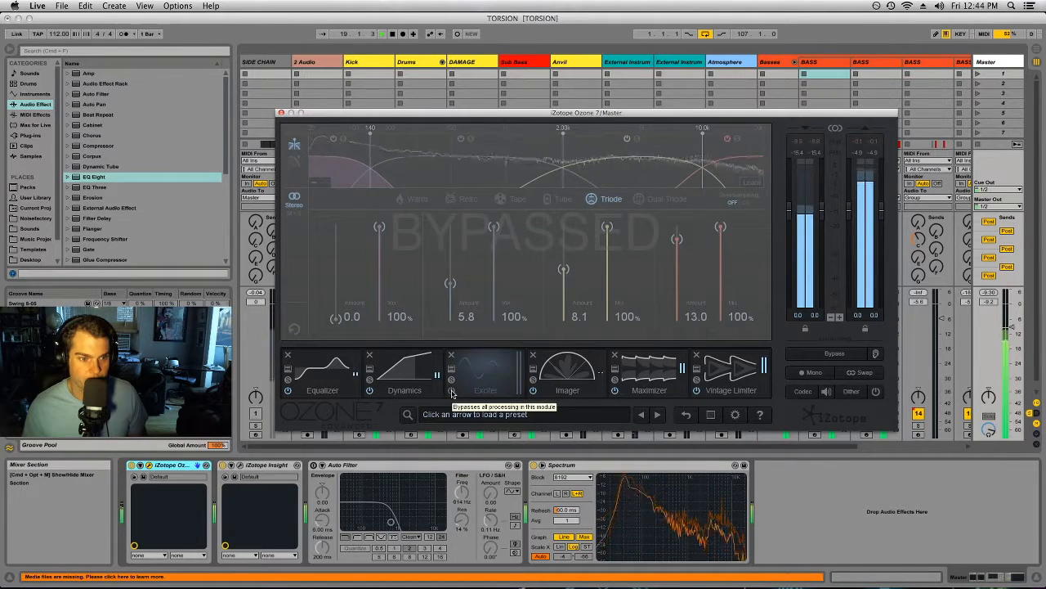
click(452, 390)
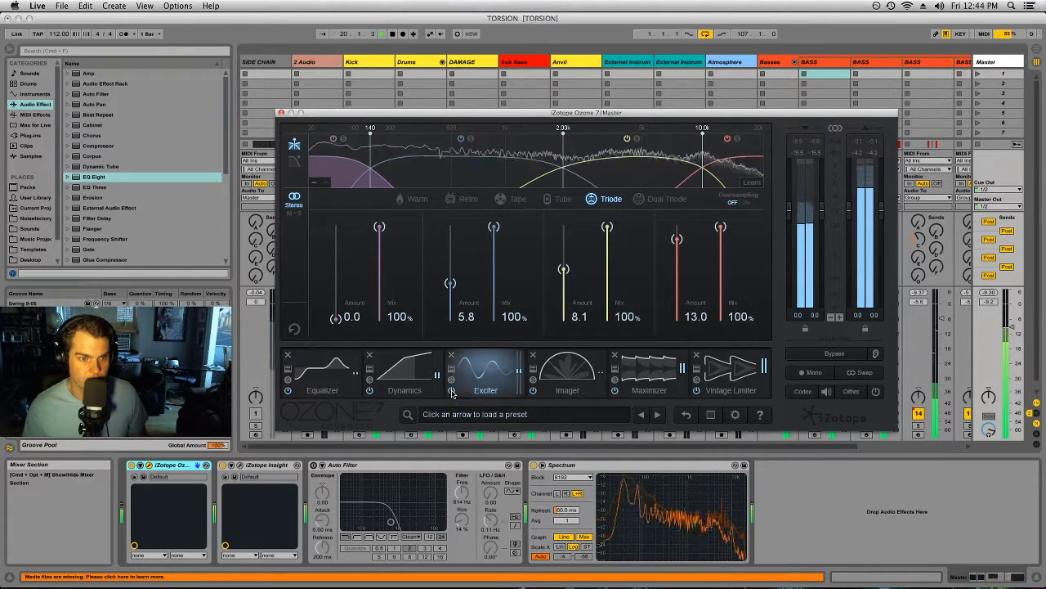
click(452, 391)
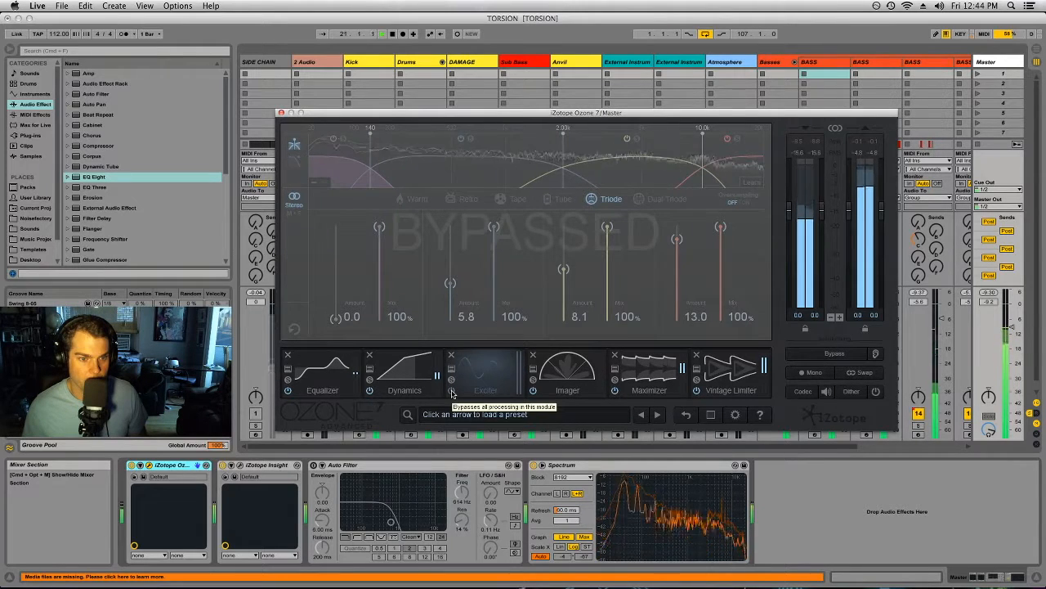
click(452, 391)
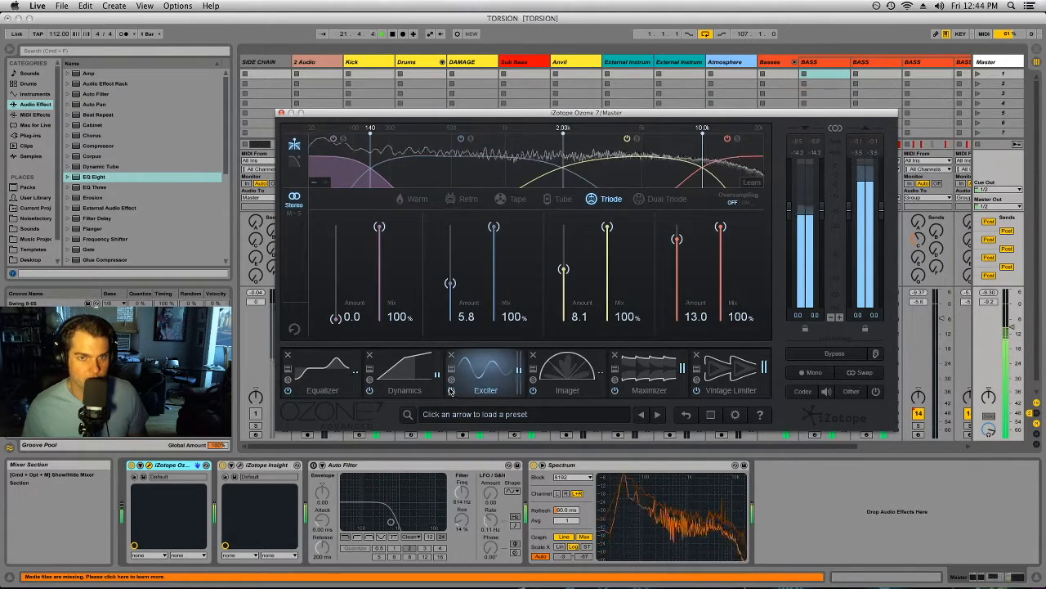
Step: Review Ozone's Dynamics and Equalizer modules once more and close the Ozone 7 window
click(409, 370)
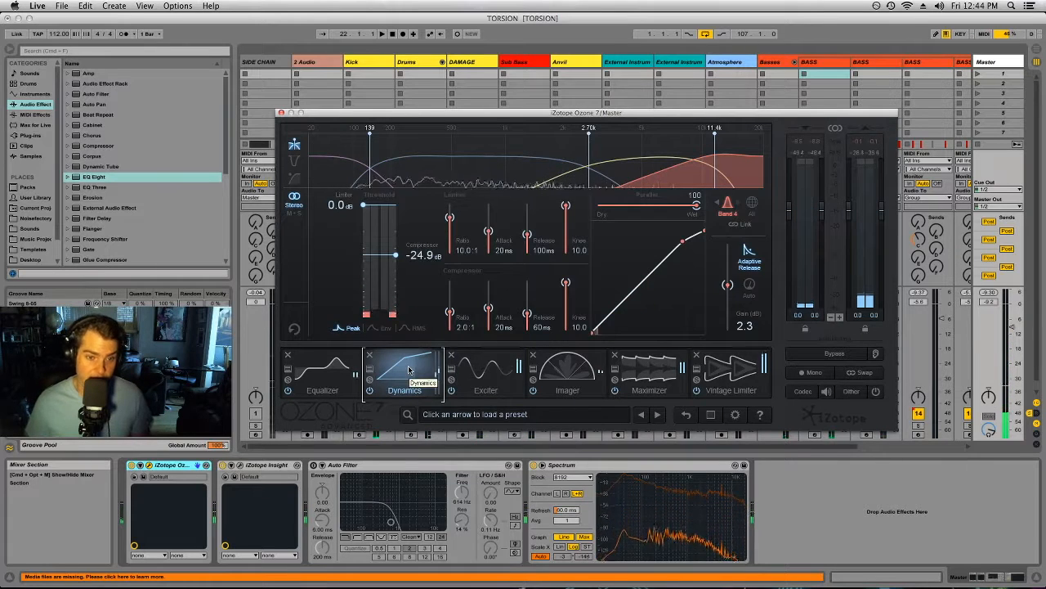
click(302, 379)
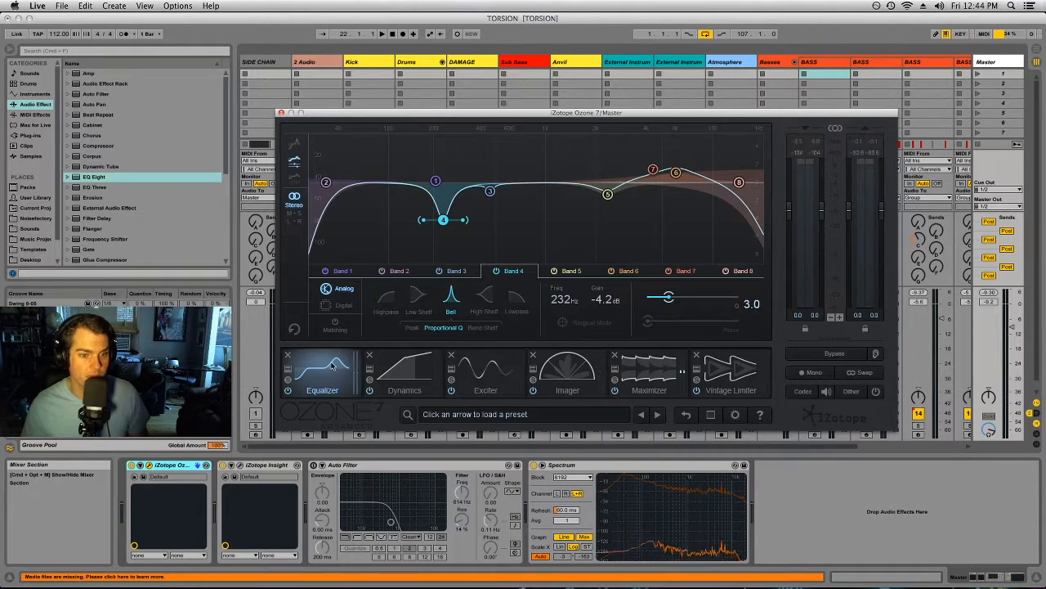
click(282, 113)
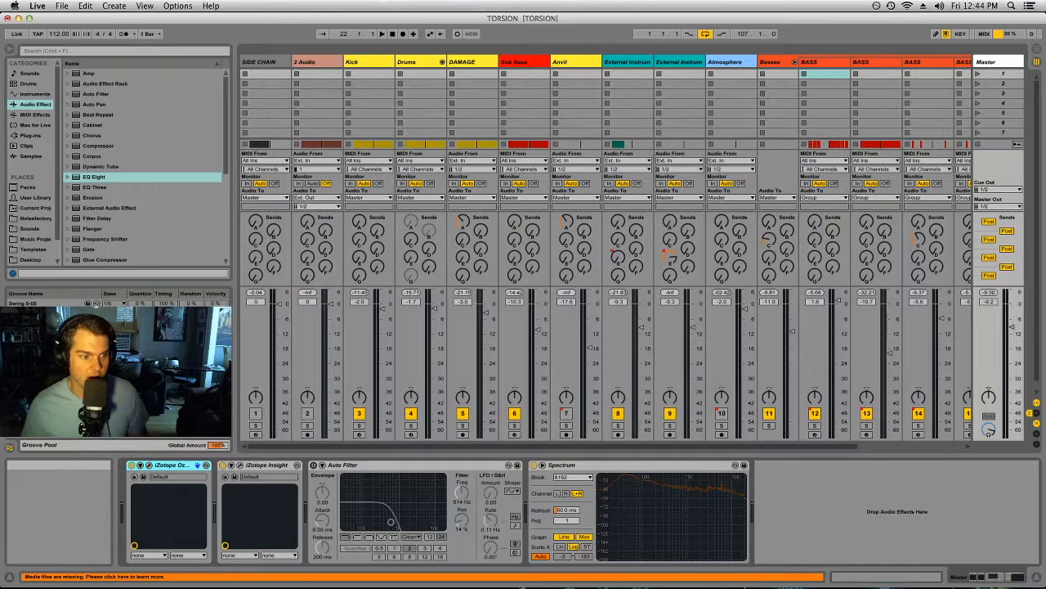
Step: Examine the Sound Field meter options in the Master track's iZotope Insight and close its window
click(239, 466)
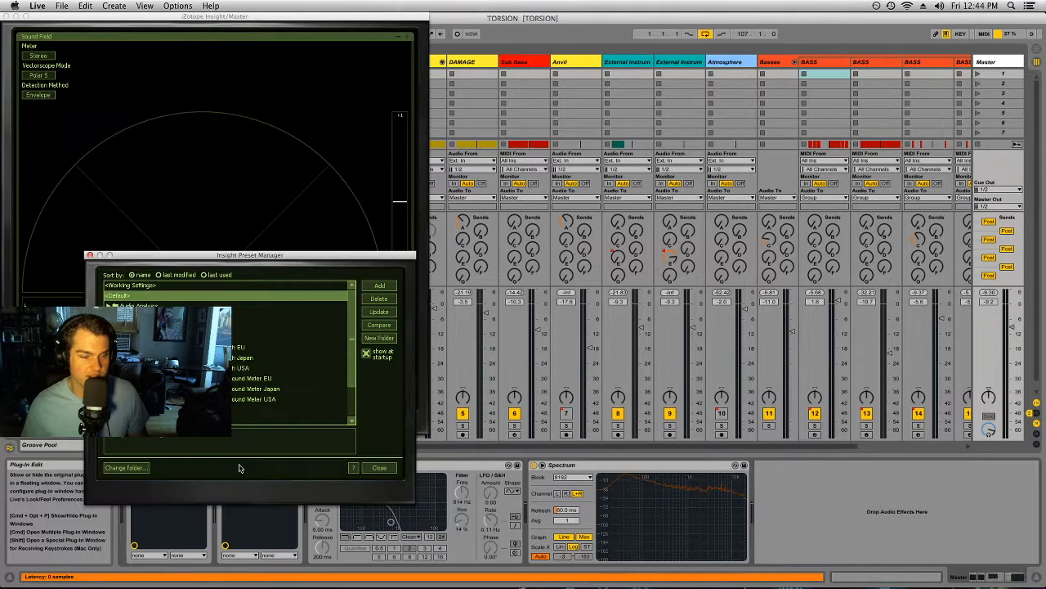
click(39, 58)
click(40, 57)
click(40, 58)
click(40, 58)
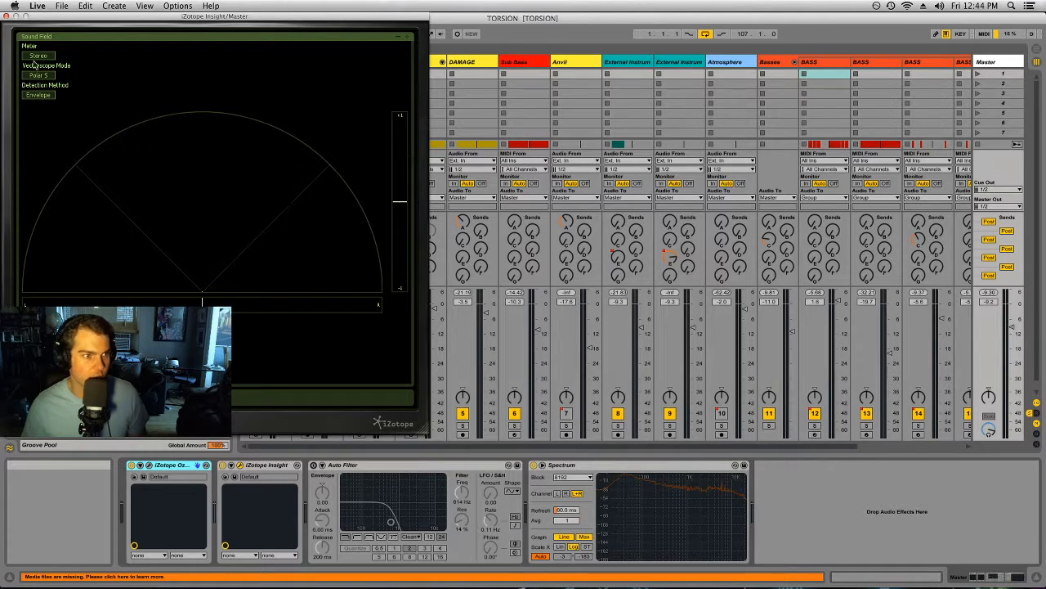
click(5, 17)
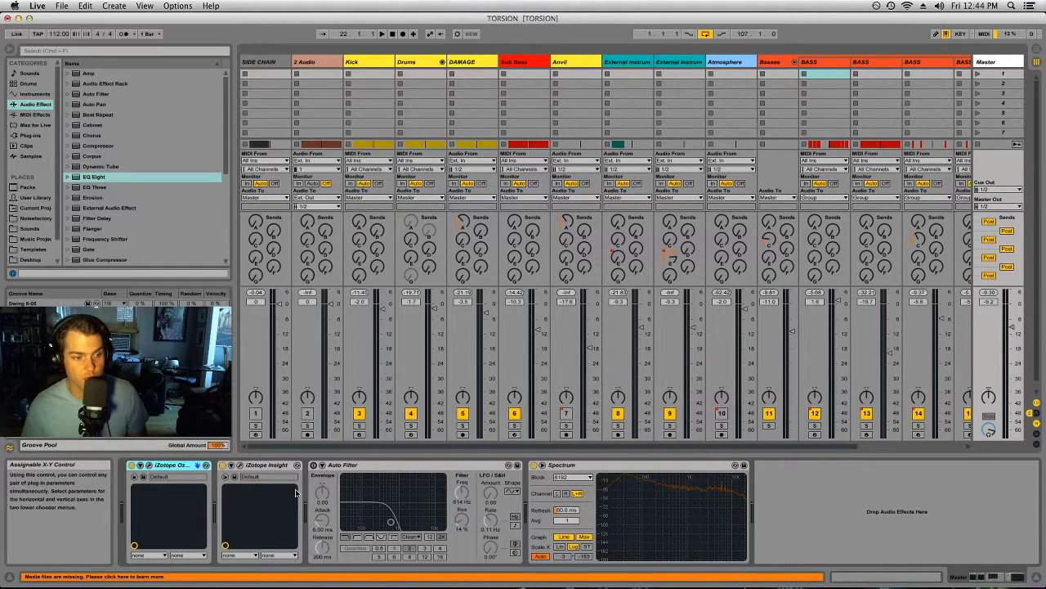